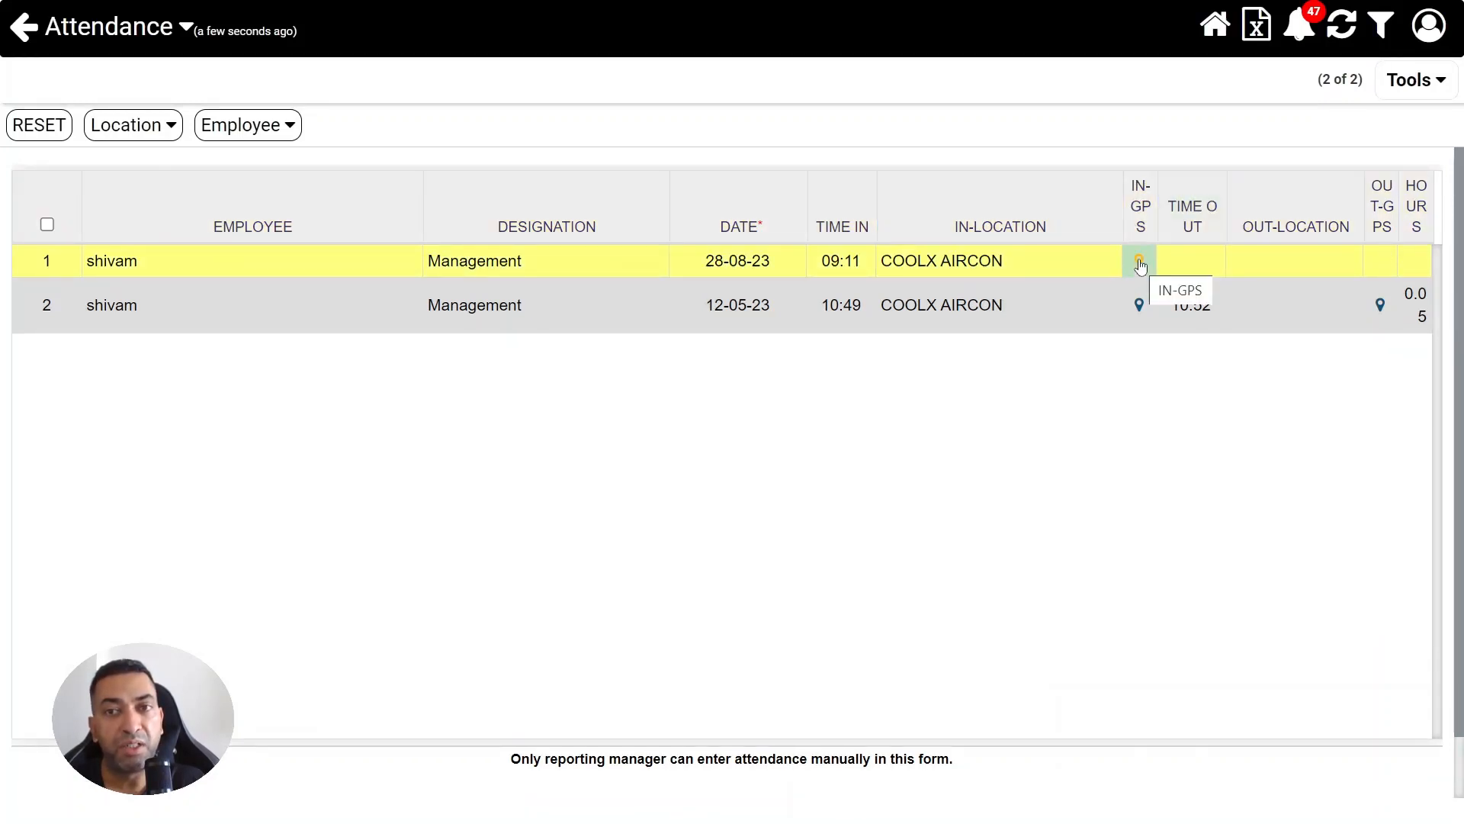
Open the recorded check-in GPS location of the attendance entry dated 28-08-23
left_click(1139, 262)
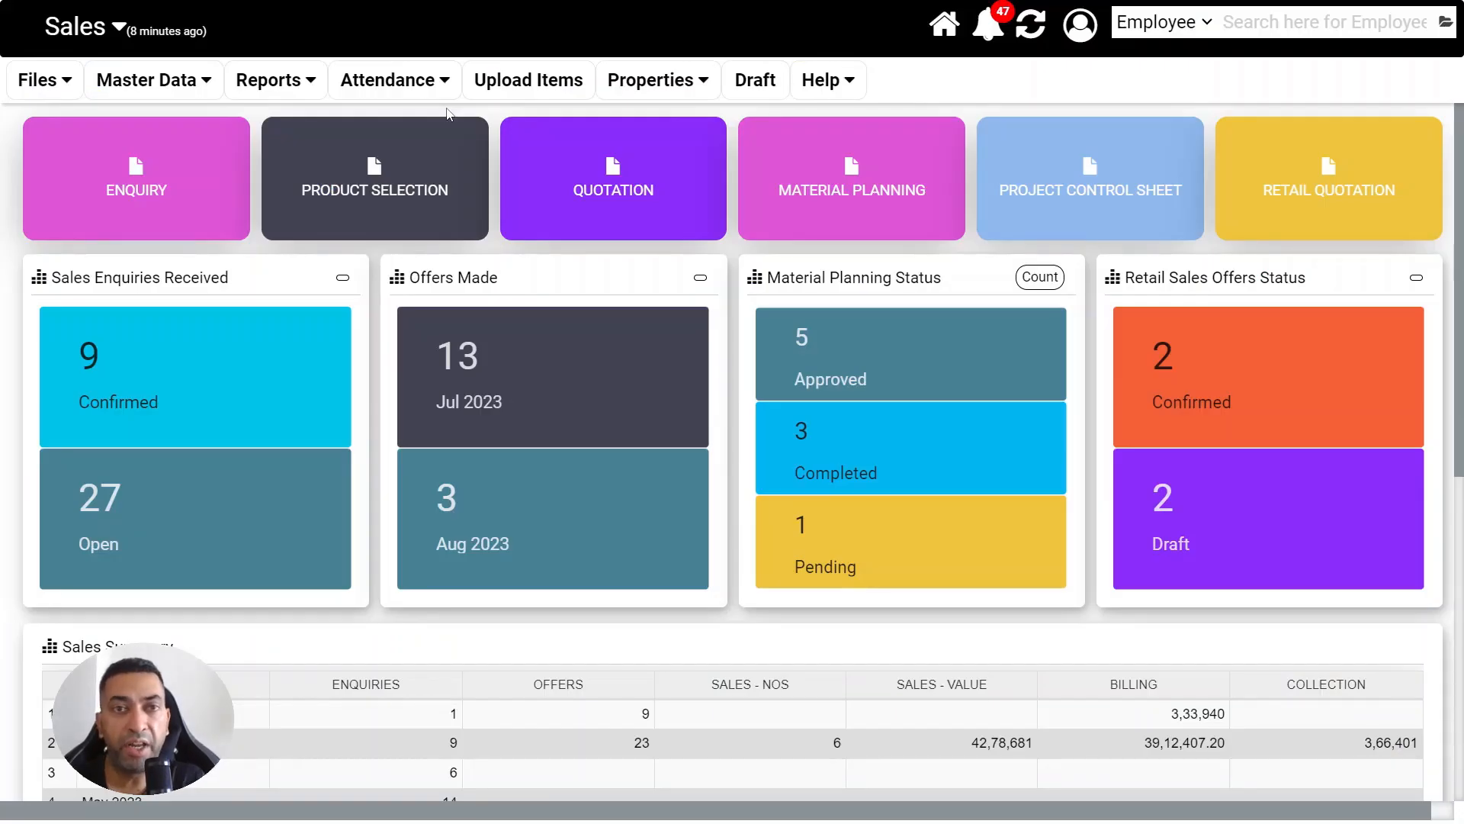
Record an attendance sign-out with COOLX AIRCON as the current location, confirm the check-out, save it and continue
left_click(416, 70)
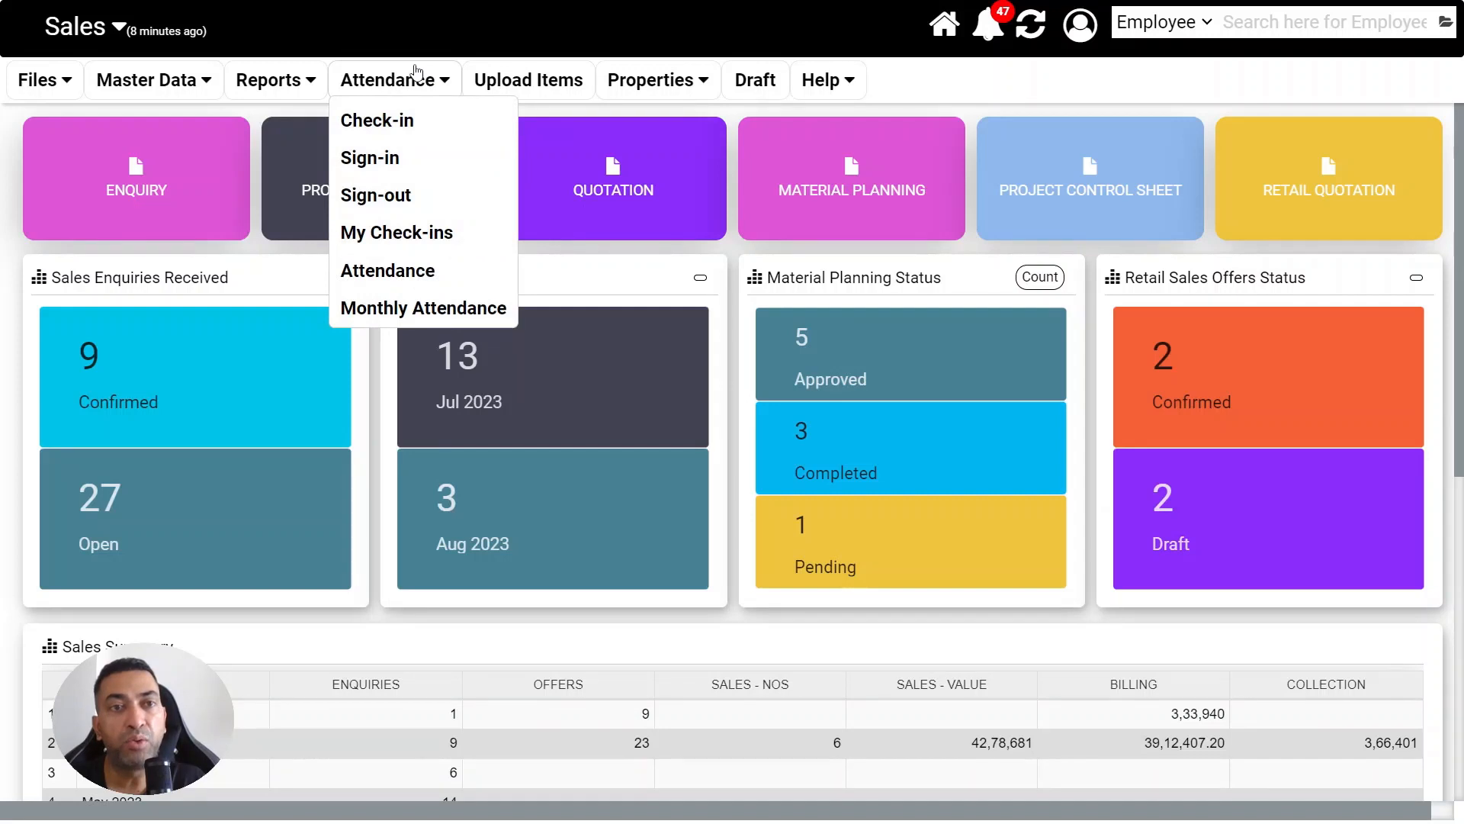
left_click(428, 200)
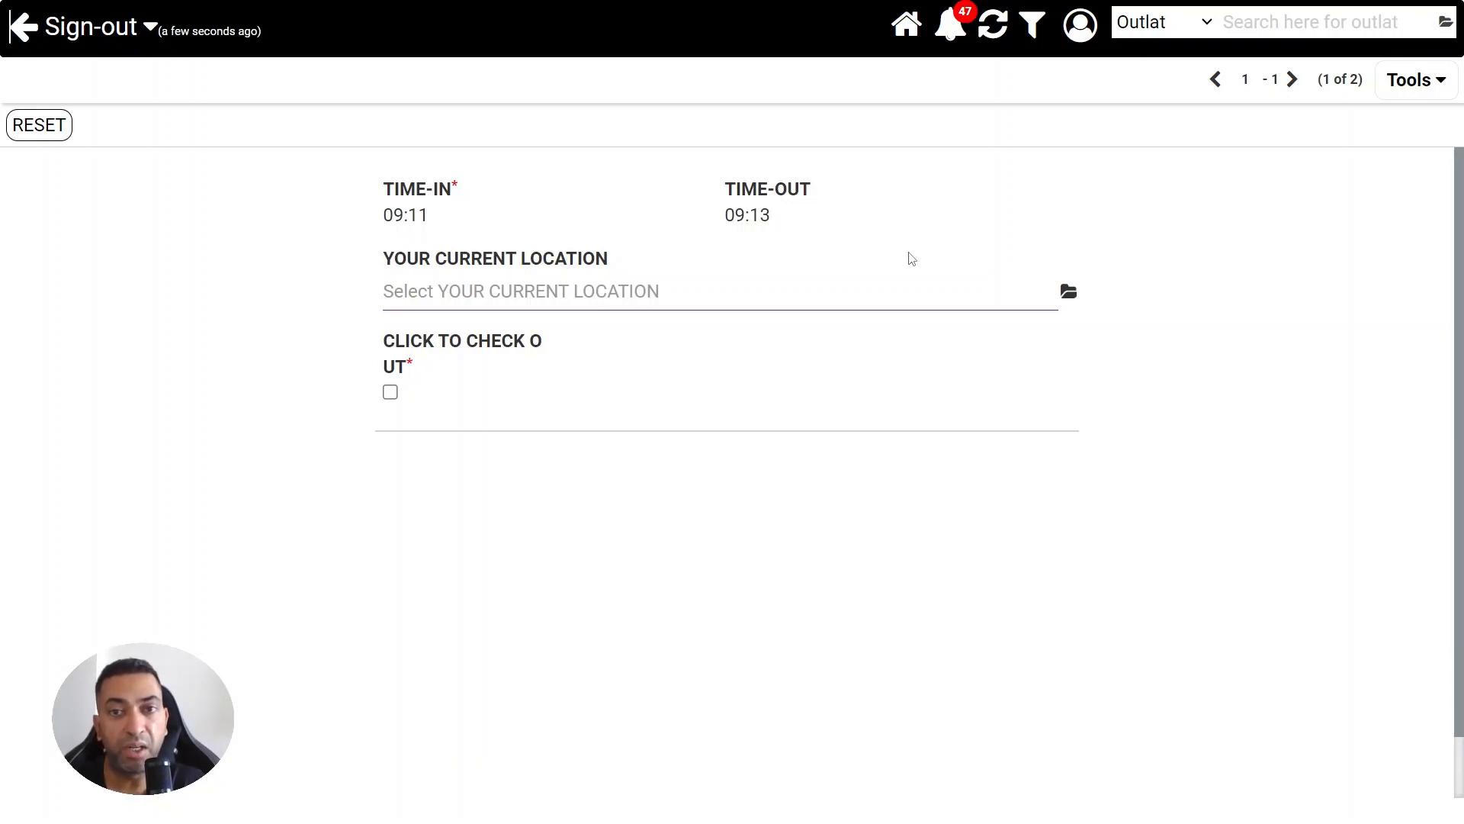
left_click(1068, 293)
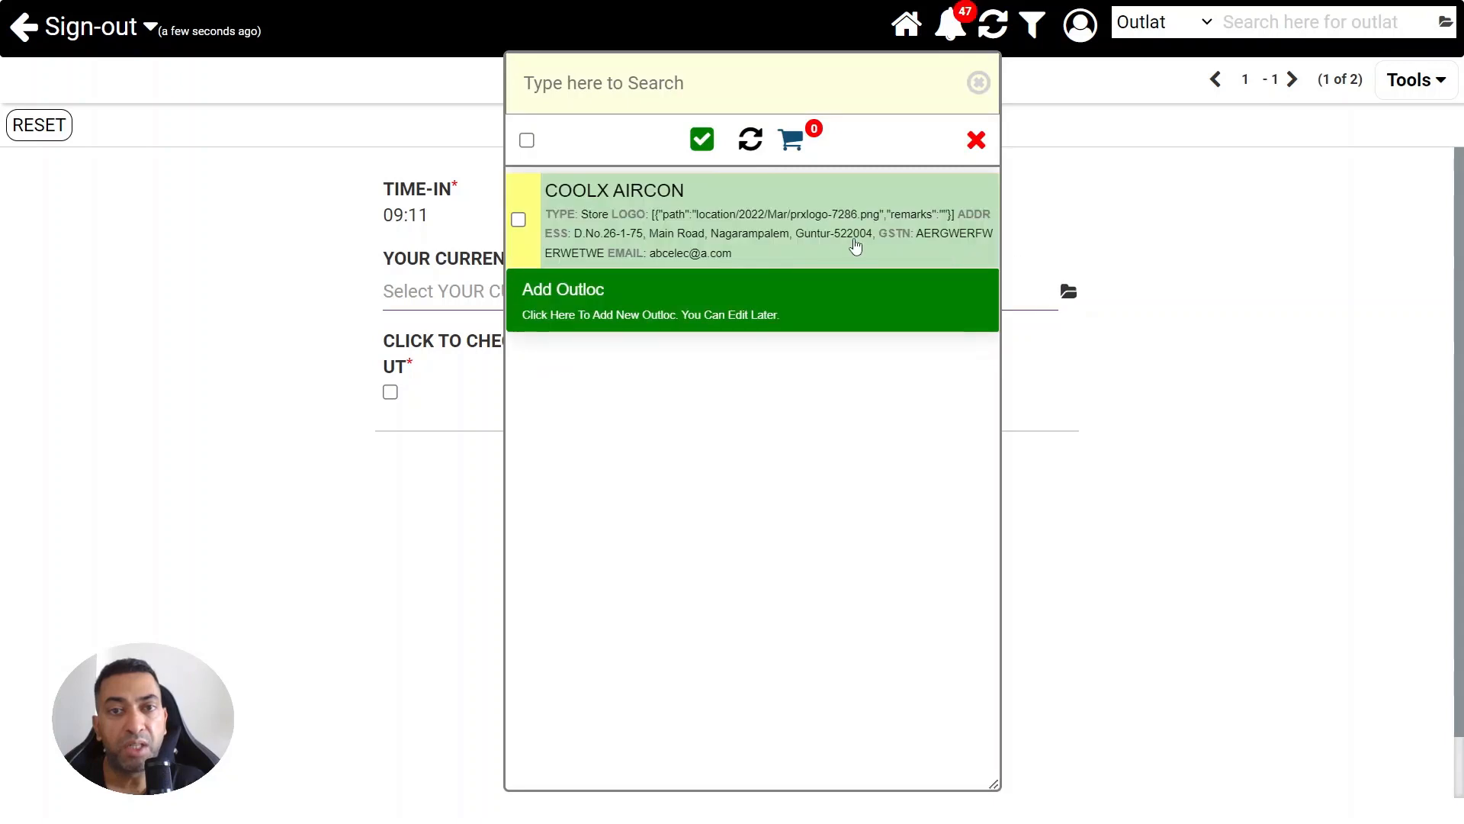
left_click(856, 242)
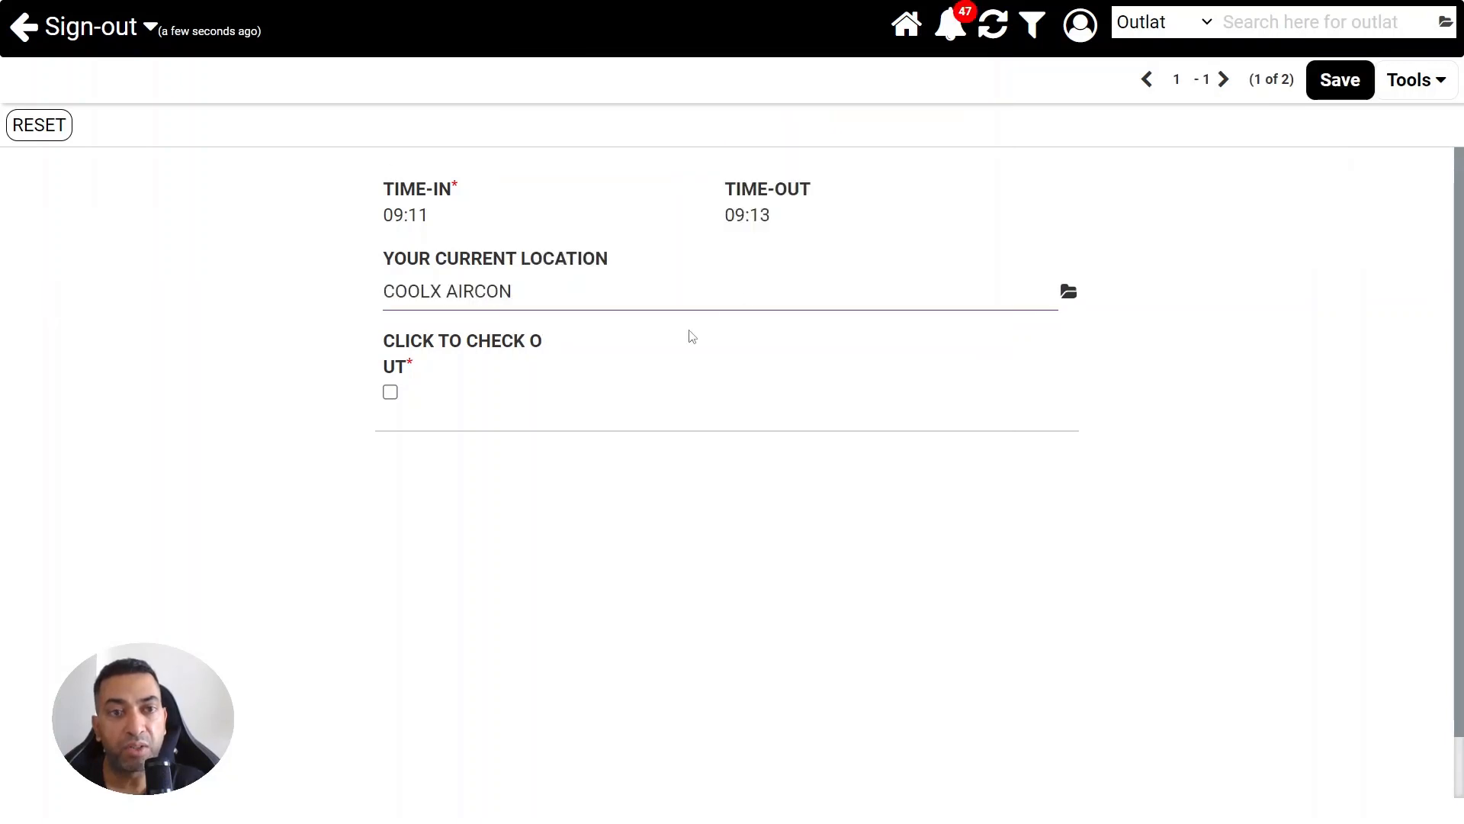
left_click(391, 393)
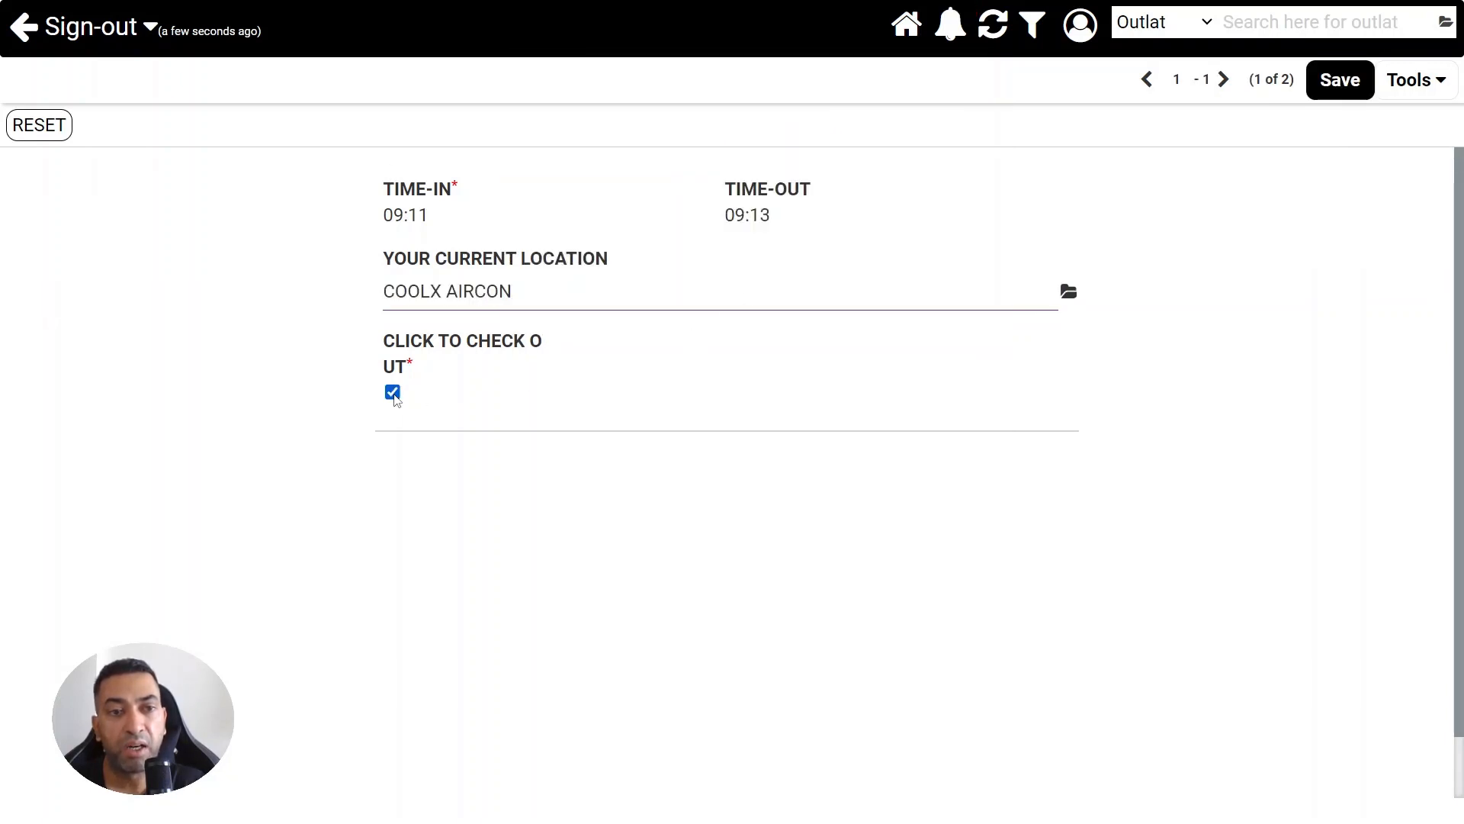
left_click(1328, 77)
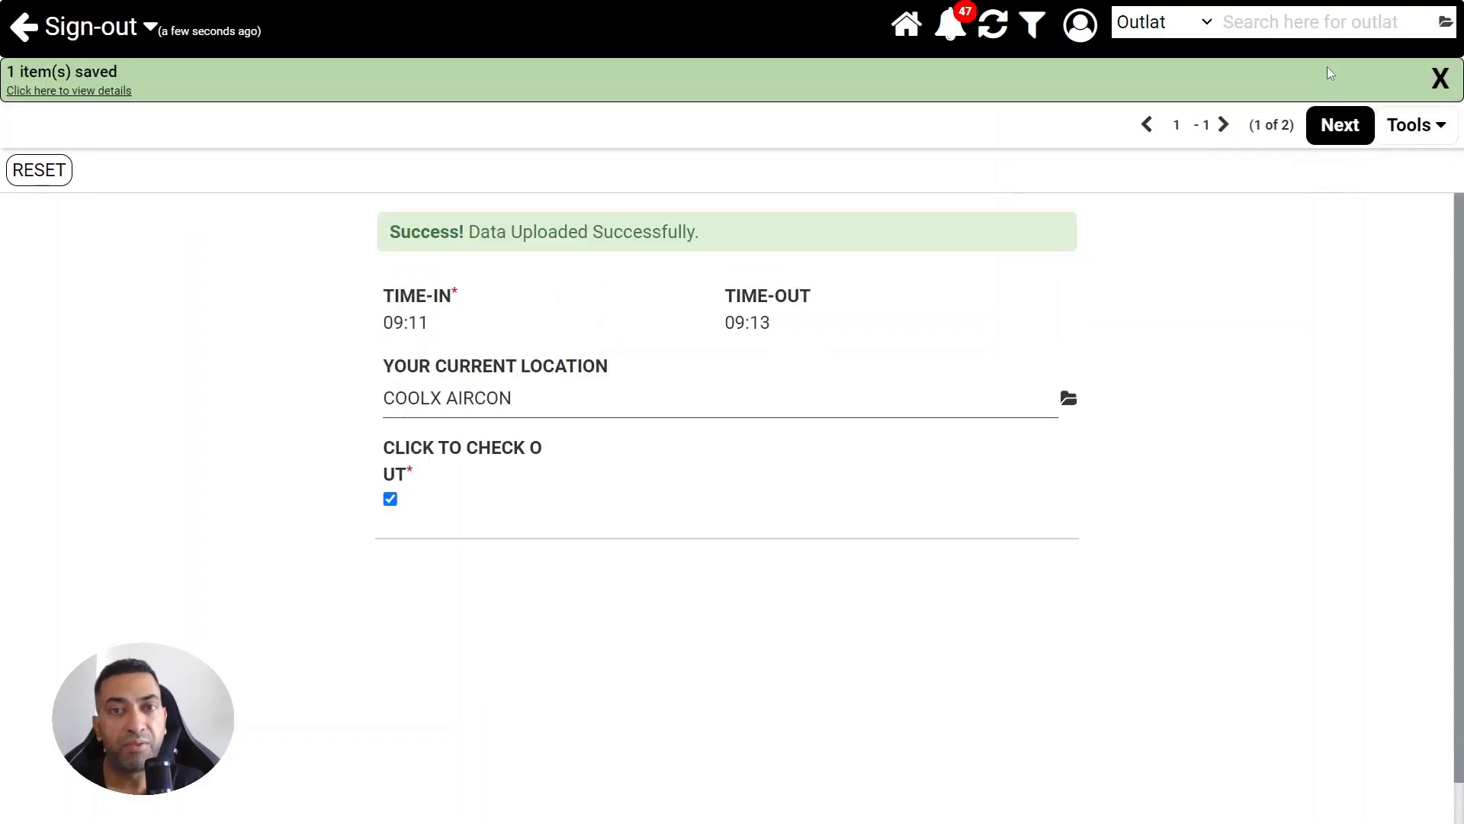
left_click(1324, 136)
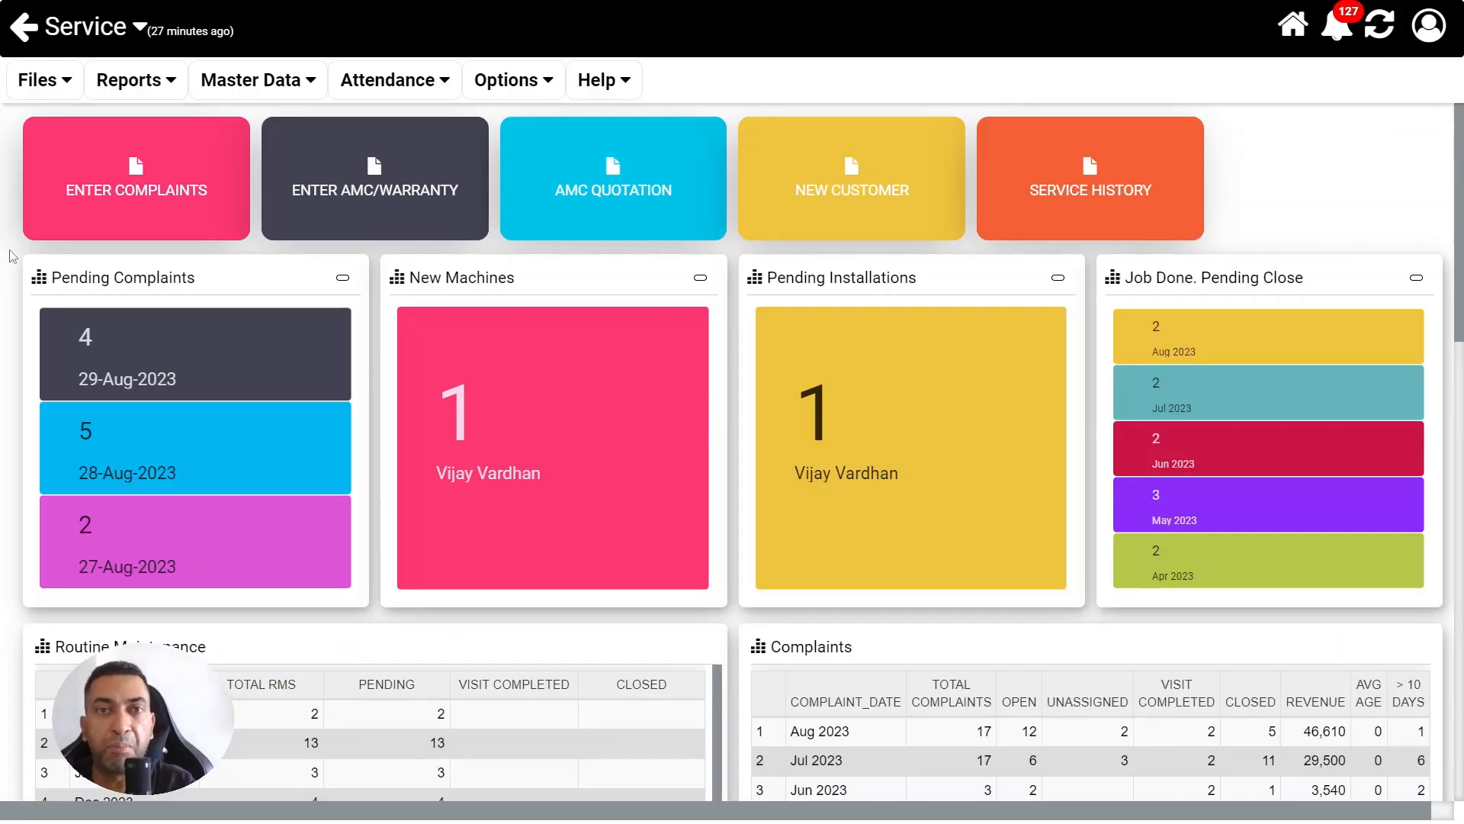
Start a new service complaint and select its customer
left_click(68, 204)
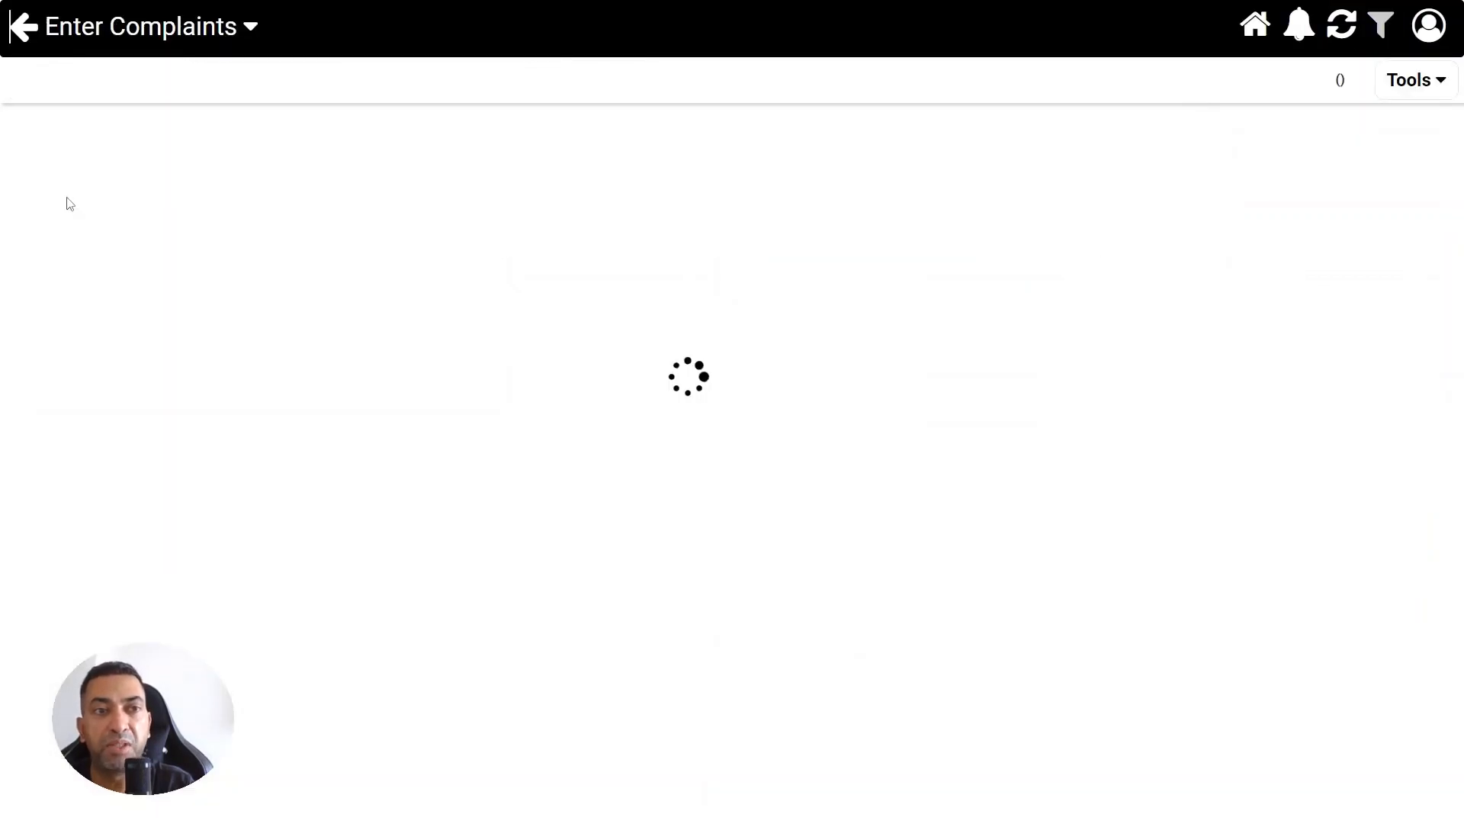
left_click(489, 166)
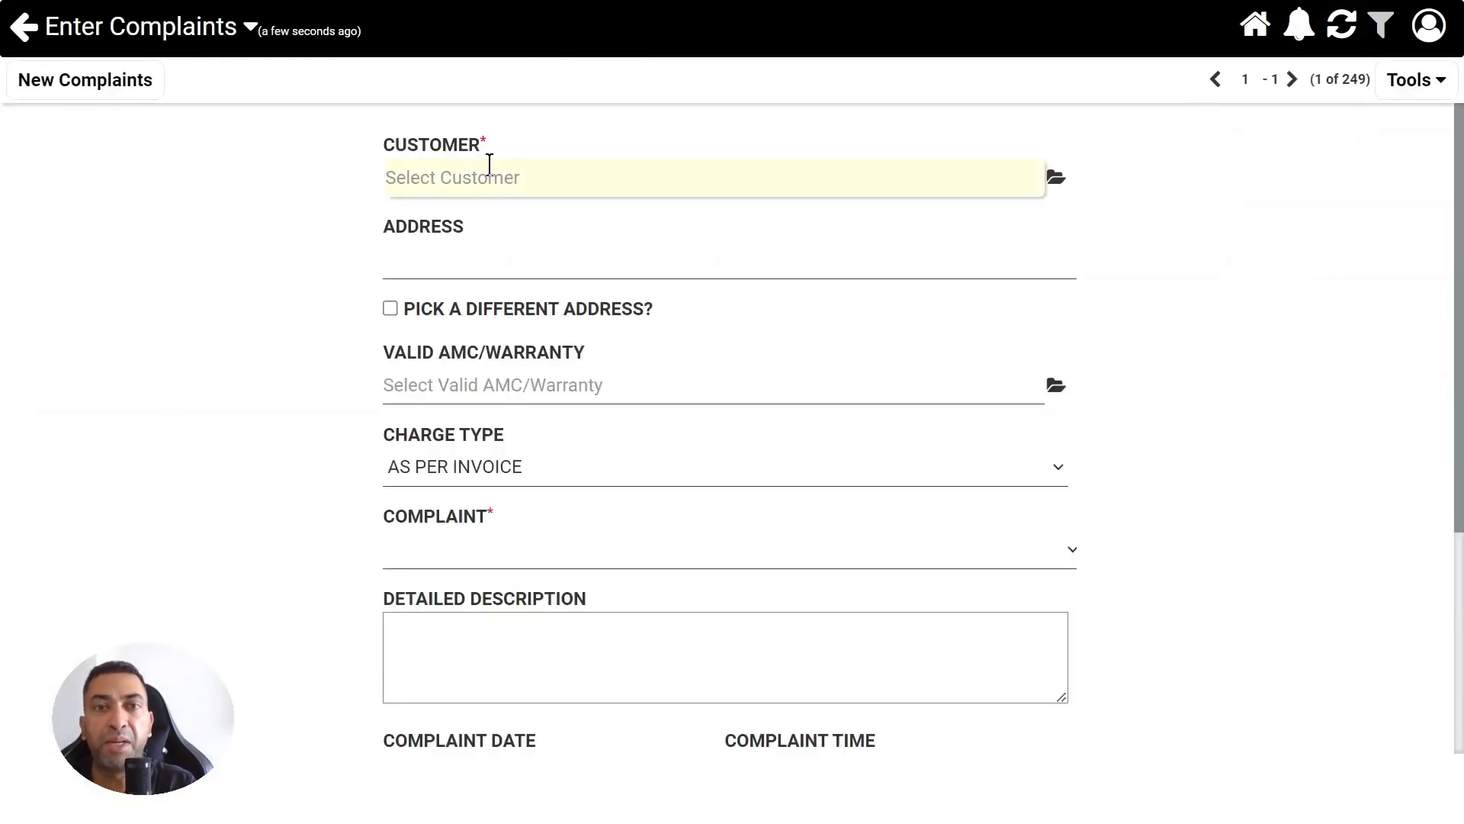
type("nare")
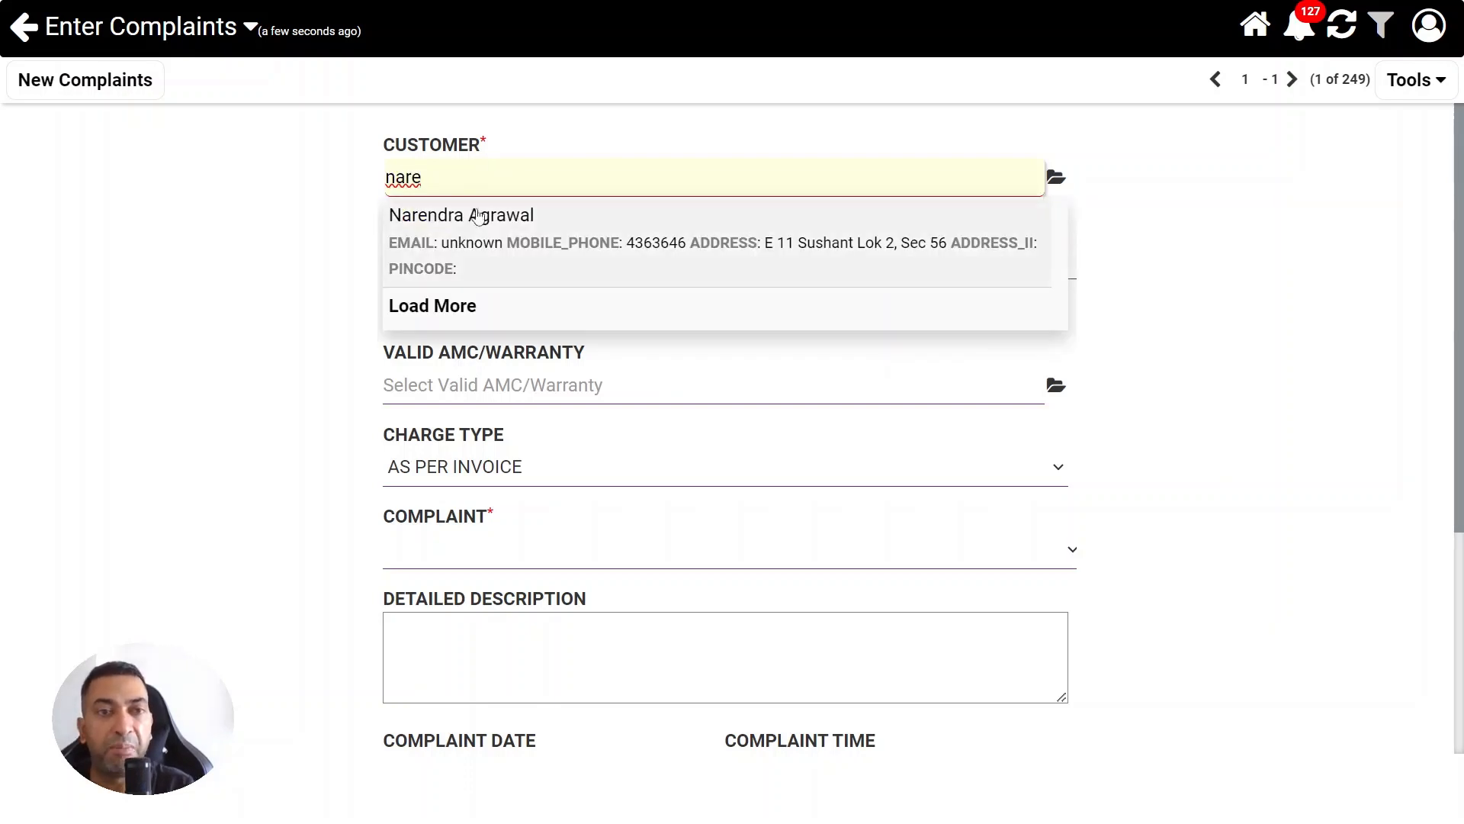
left_click(474, 221)
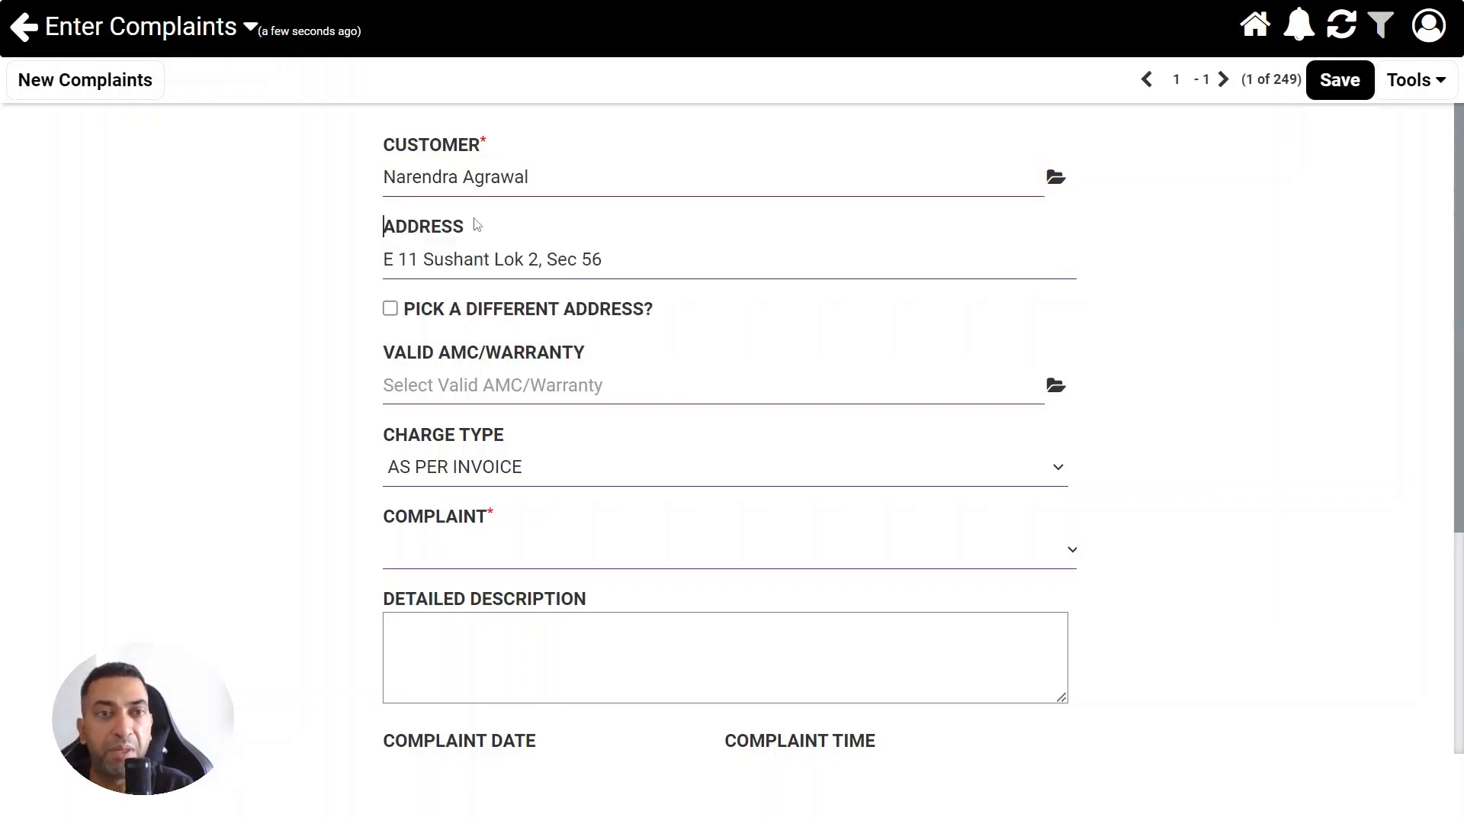
Link the customer's valid warranty to the Water Leak complaint described as "In the P1 area" and save the complaint
left_click(479, 390)
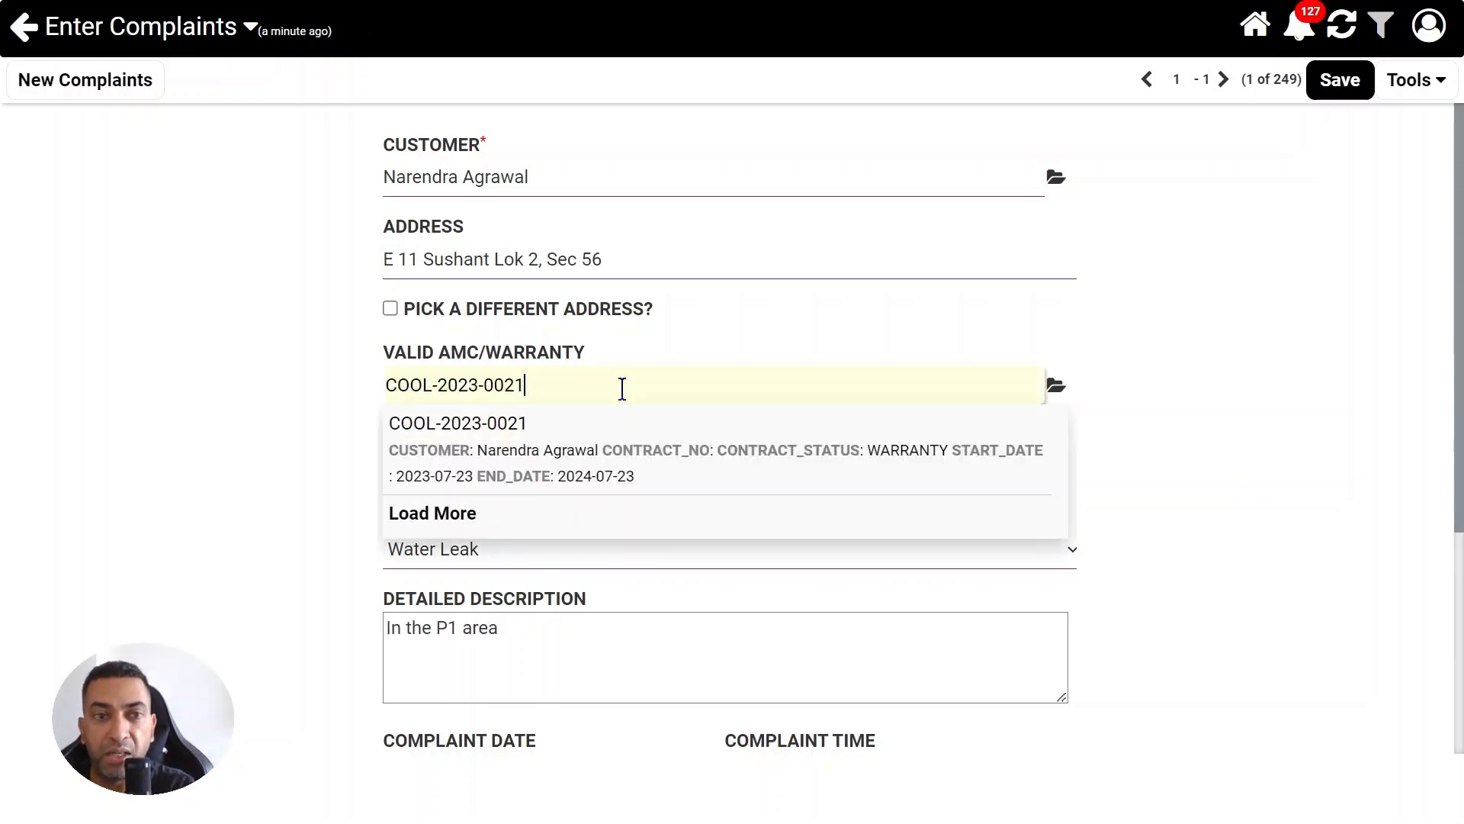
left_click(648, 446)
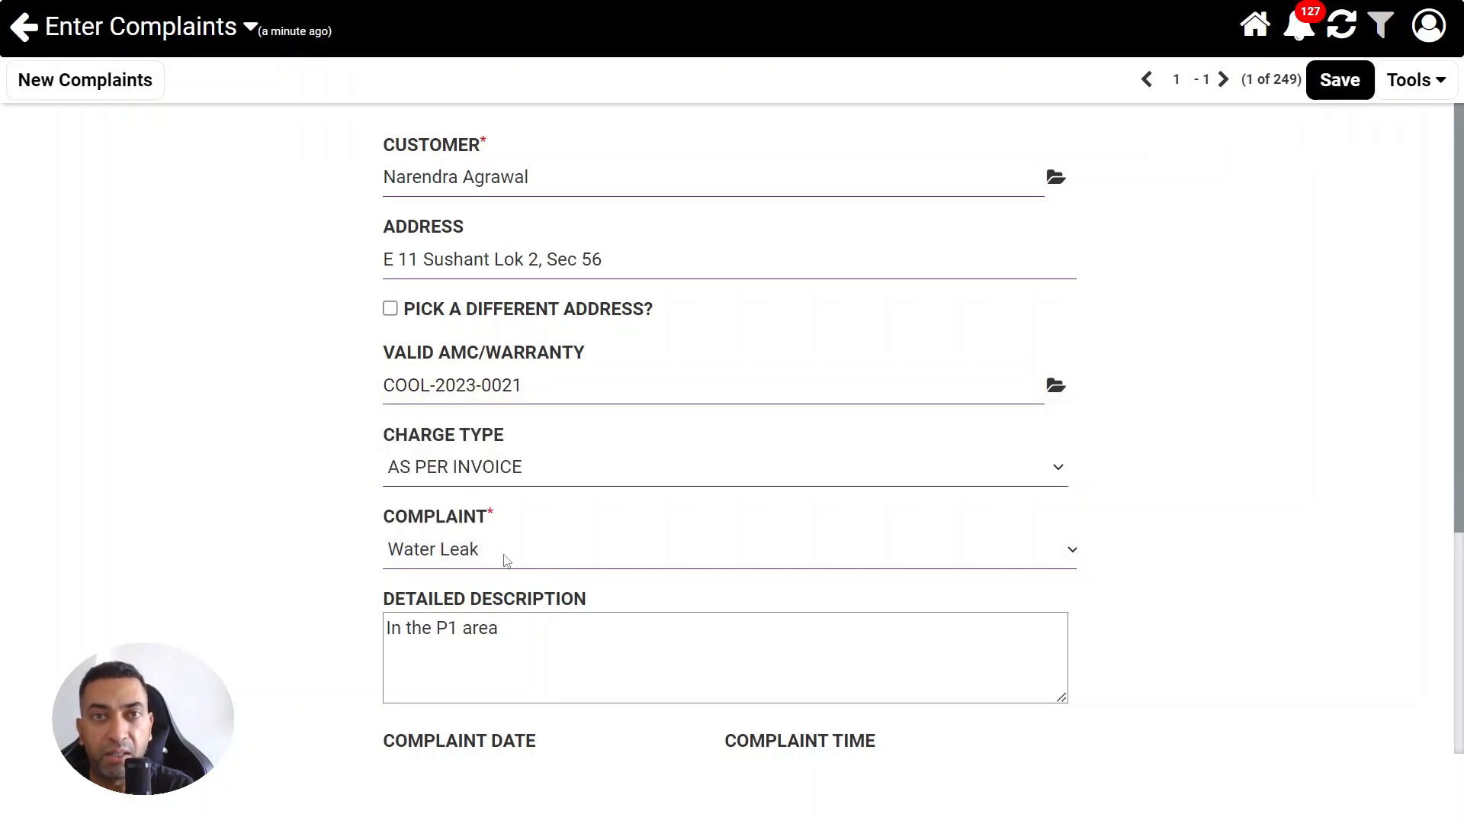
left_click(538, 632)
scroll(537, 639, "down", 3)
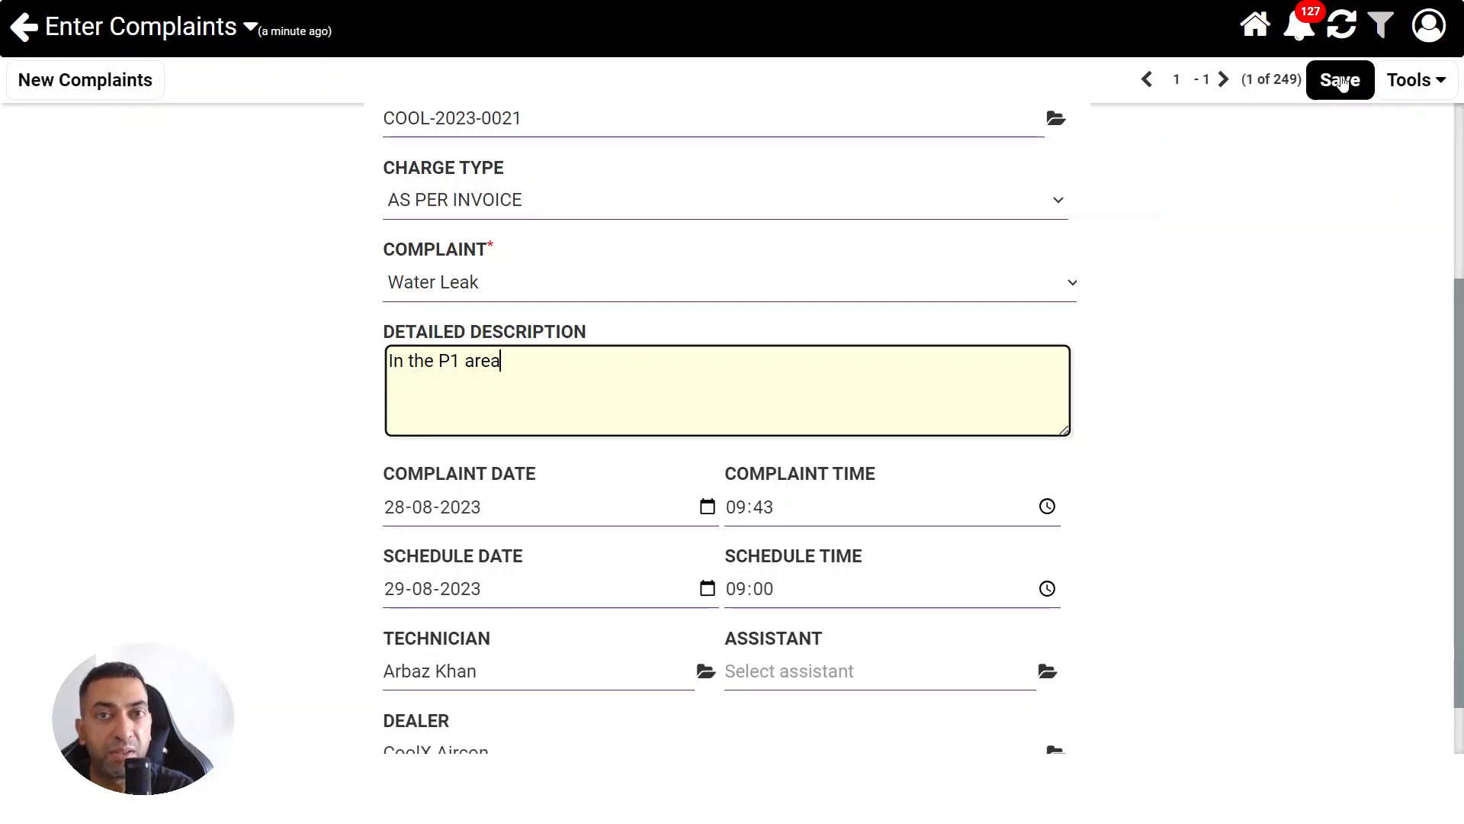
left_click(1341, 80)
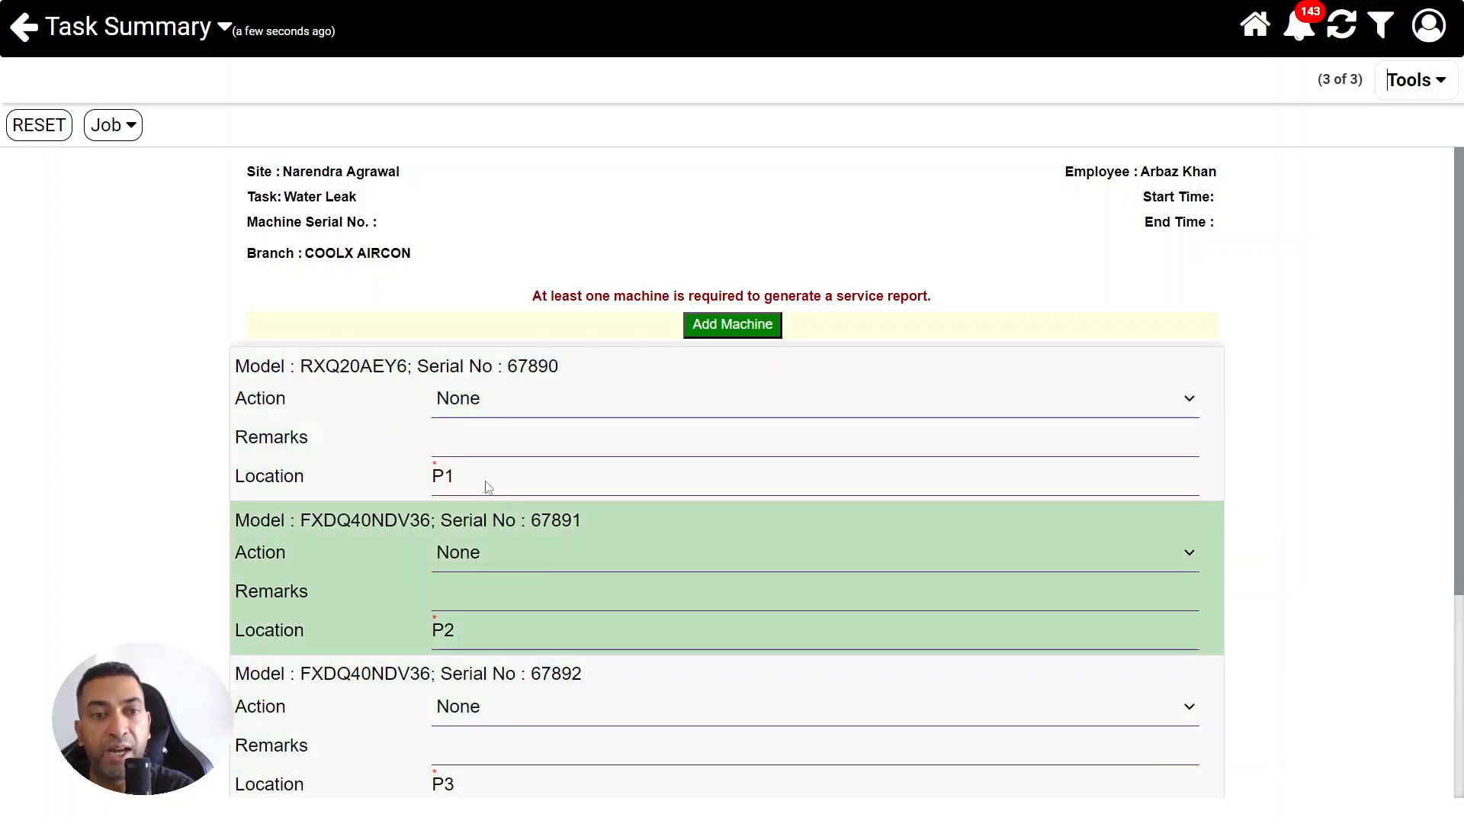
Choose the service action for the machine at location P1 in the Water Leak task summary
left_click(498, 395)
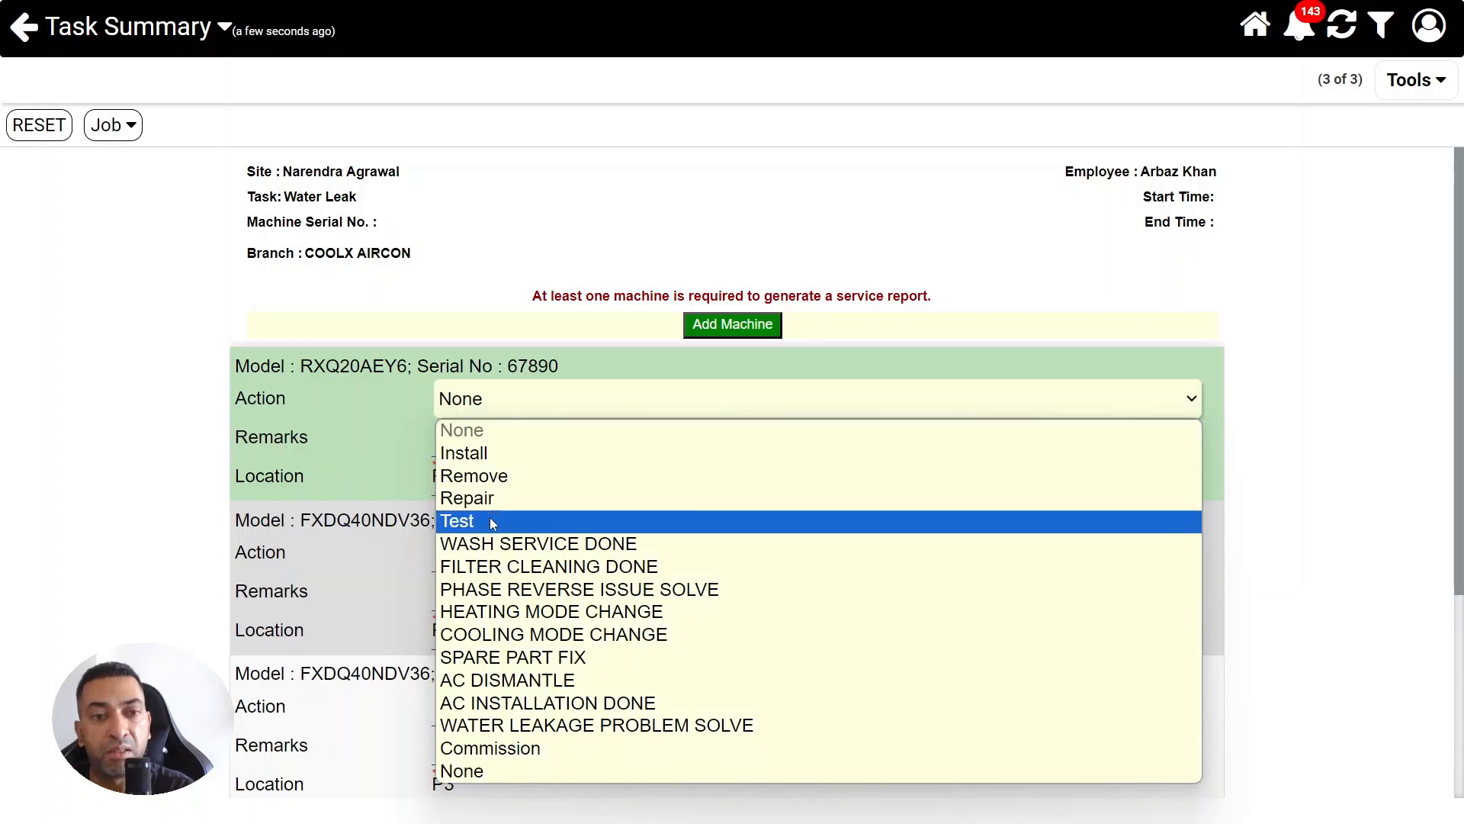
left_click(503, 610)
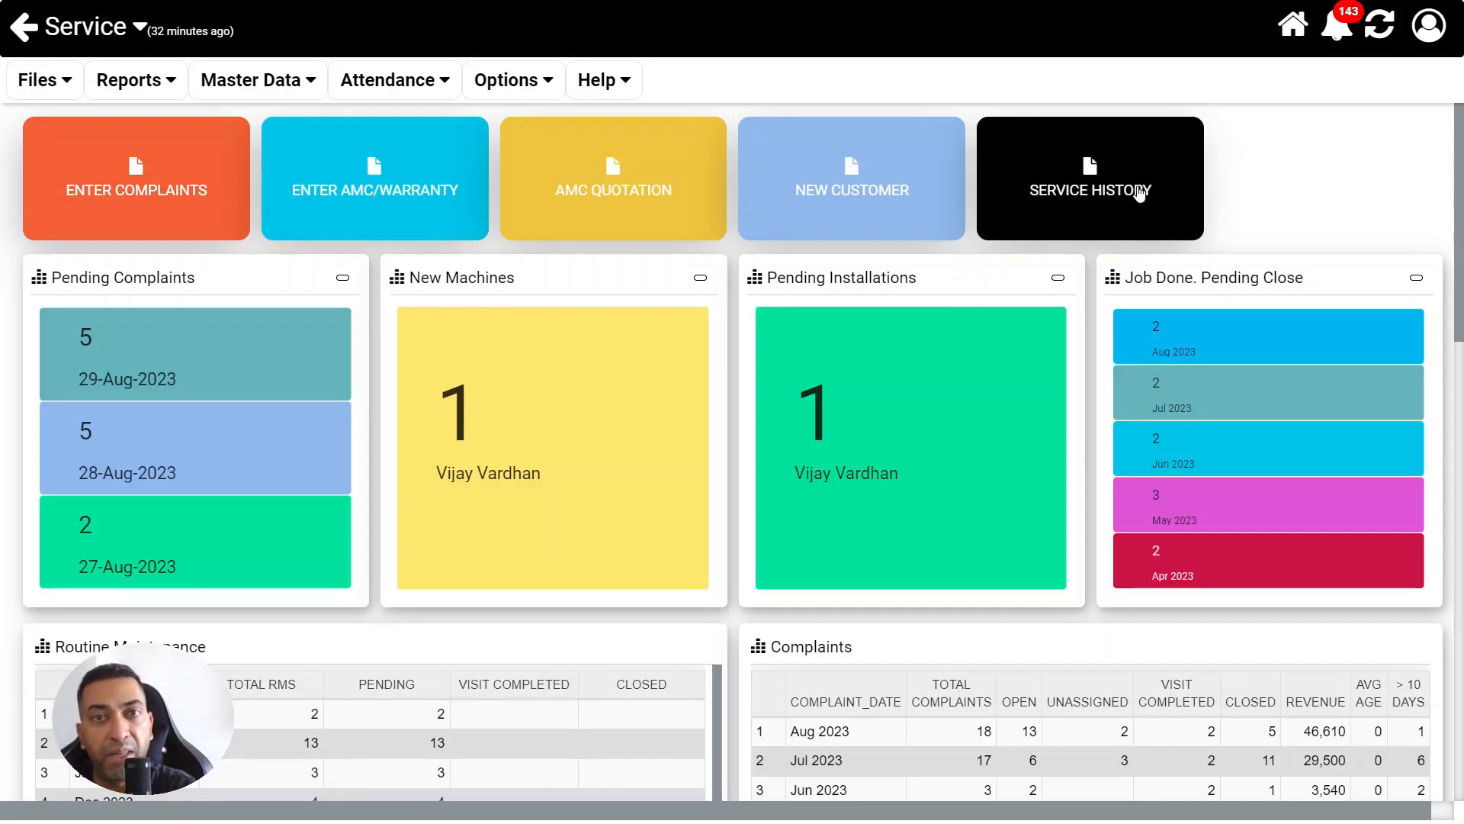
Select the customer in Service History and show all service records for that customer
left_click(1140, 193)
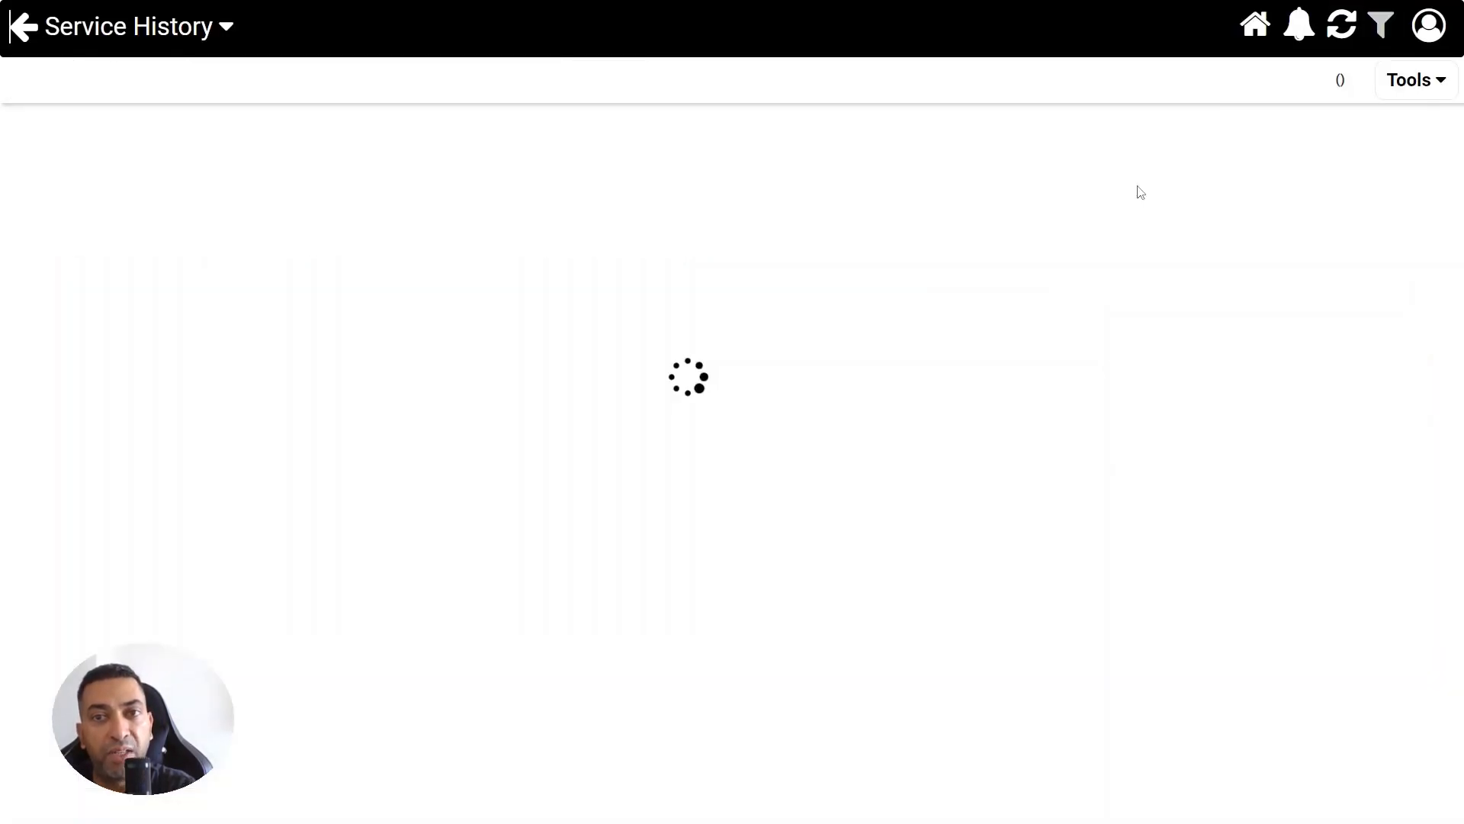
left_click(440, 164)
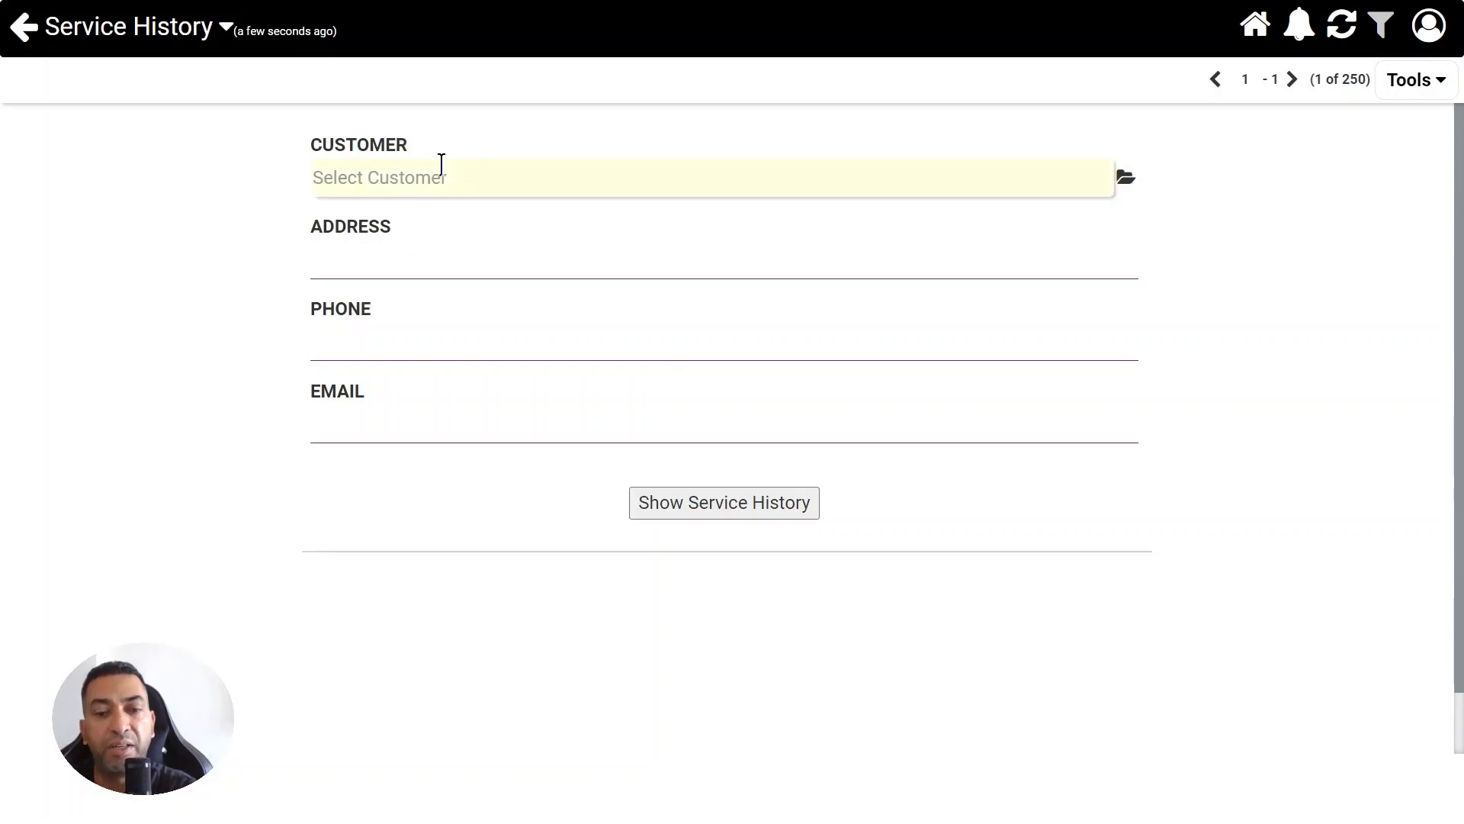
type("nare")
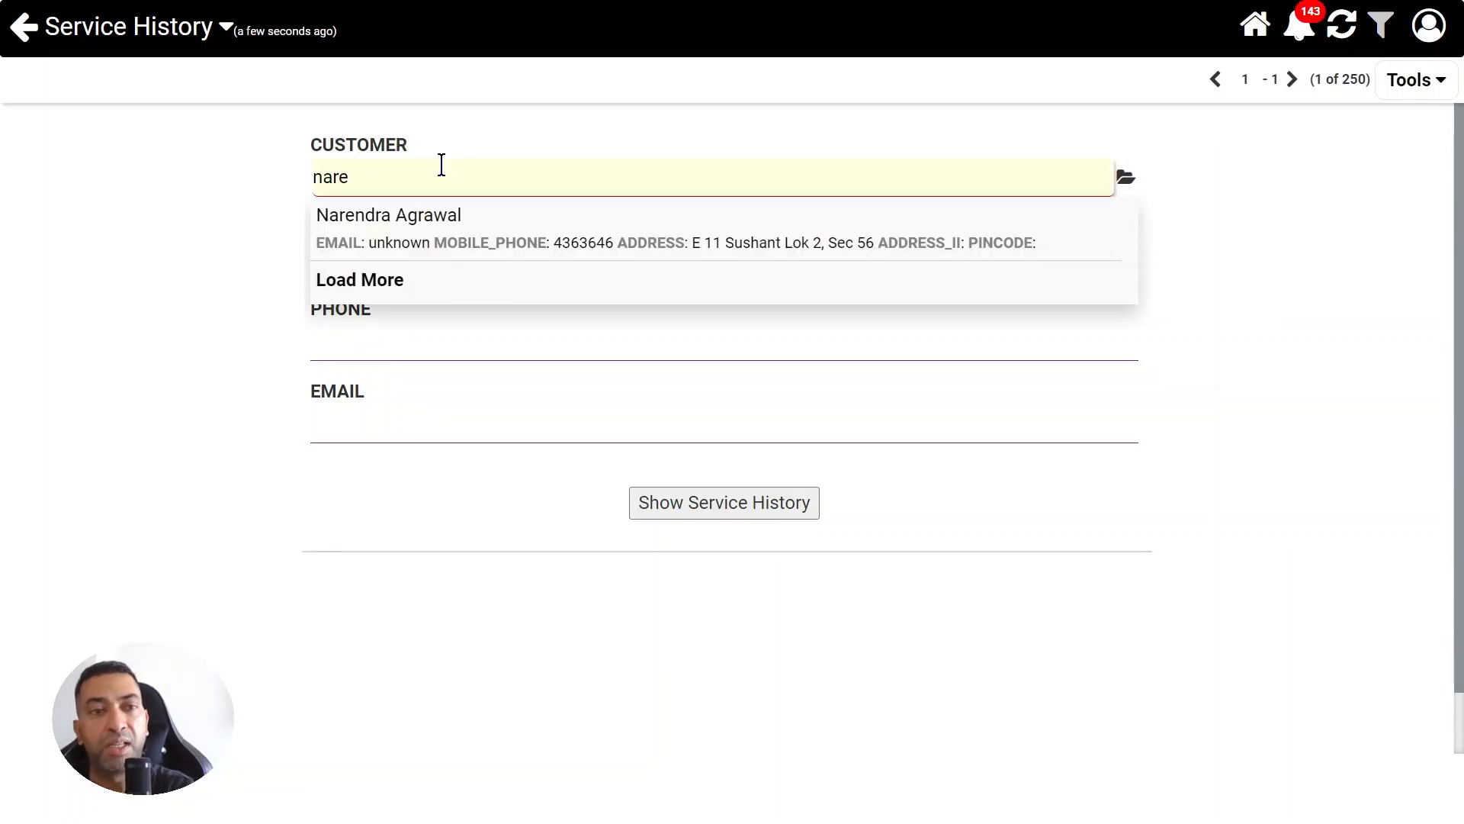
left_click(478, 230)
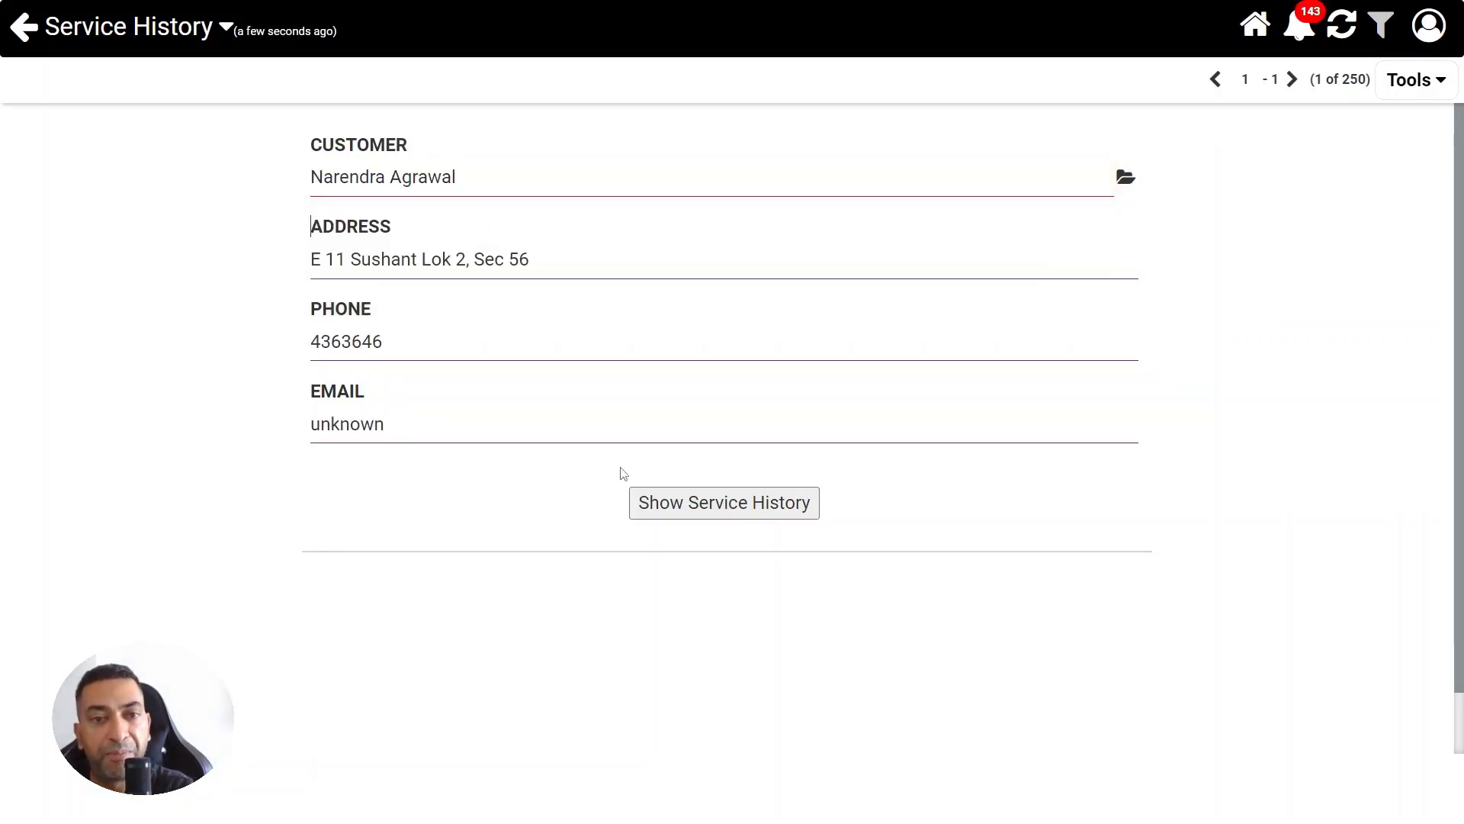
left_click(697, 513)
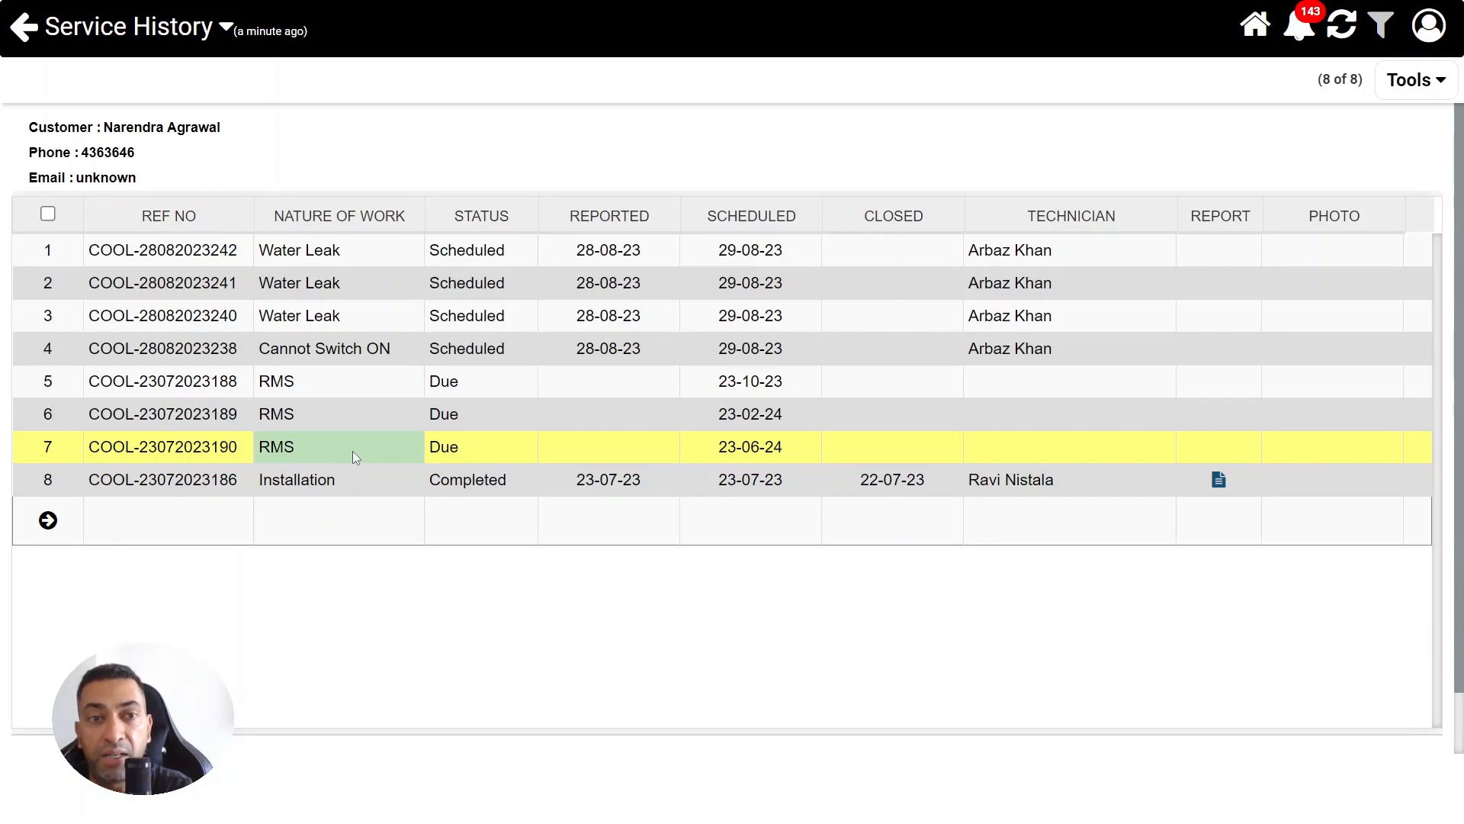
left_click(339, 520)
left_click(226, 521)
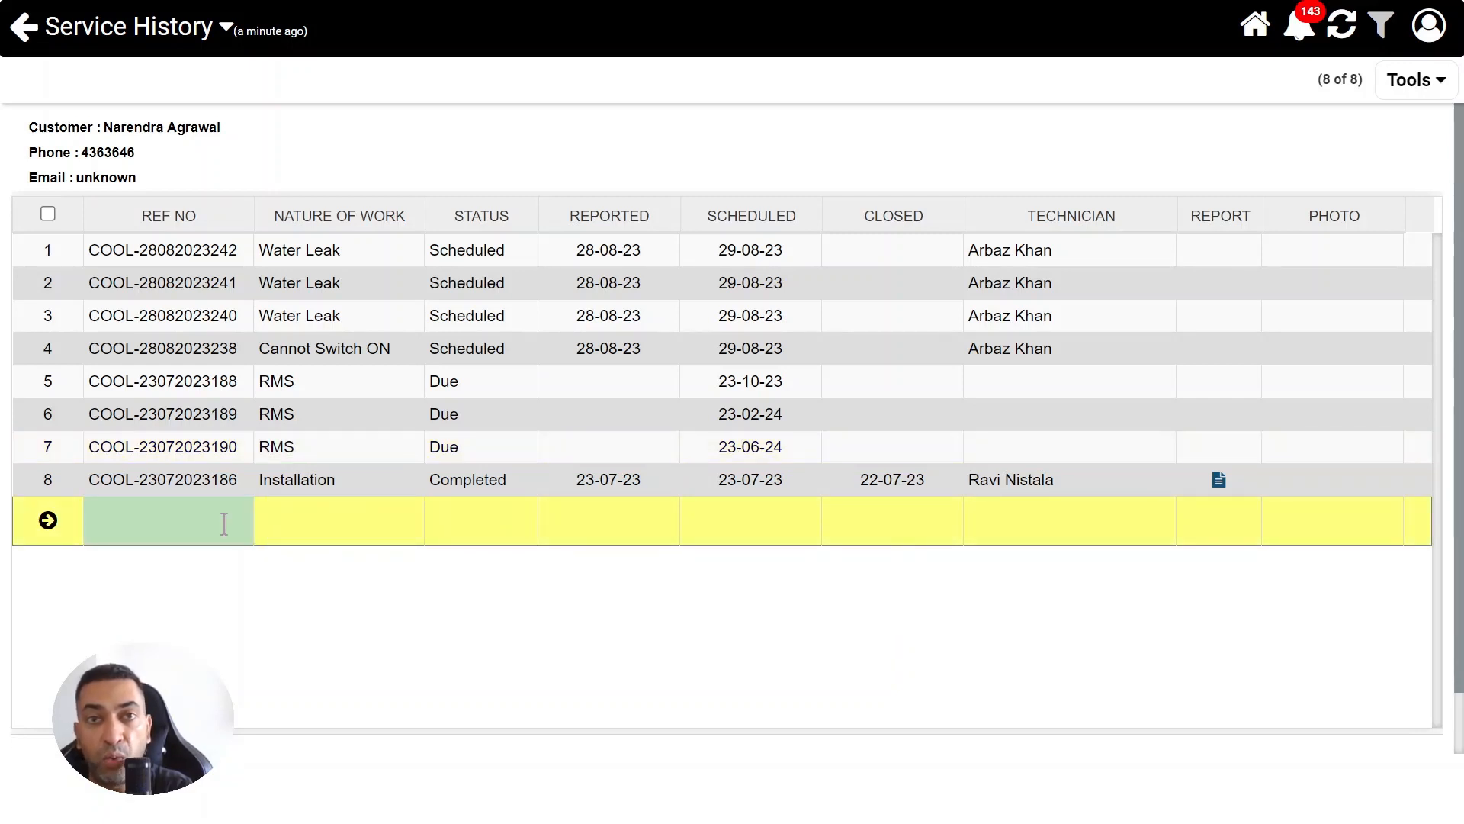
left_click(313, 409)
Change the status of the RMS job dated 23-10-23 to Scheduled and open its technician field for assignment
left_click(342, 386)
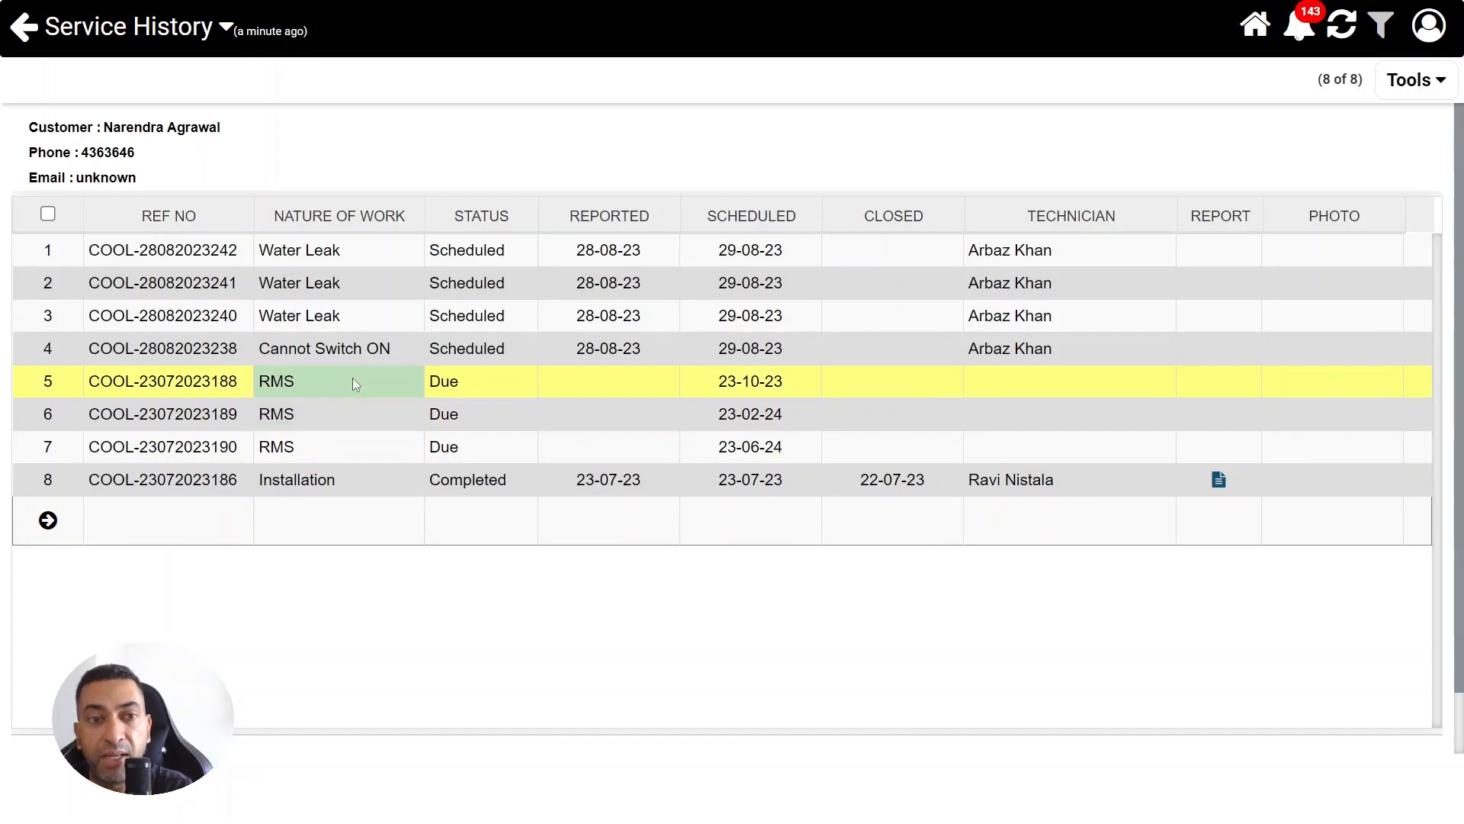
left_click(352, 379)
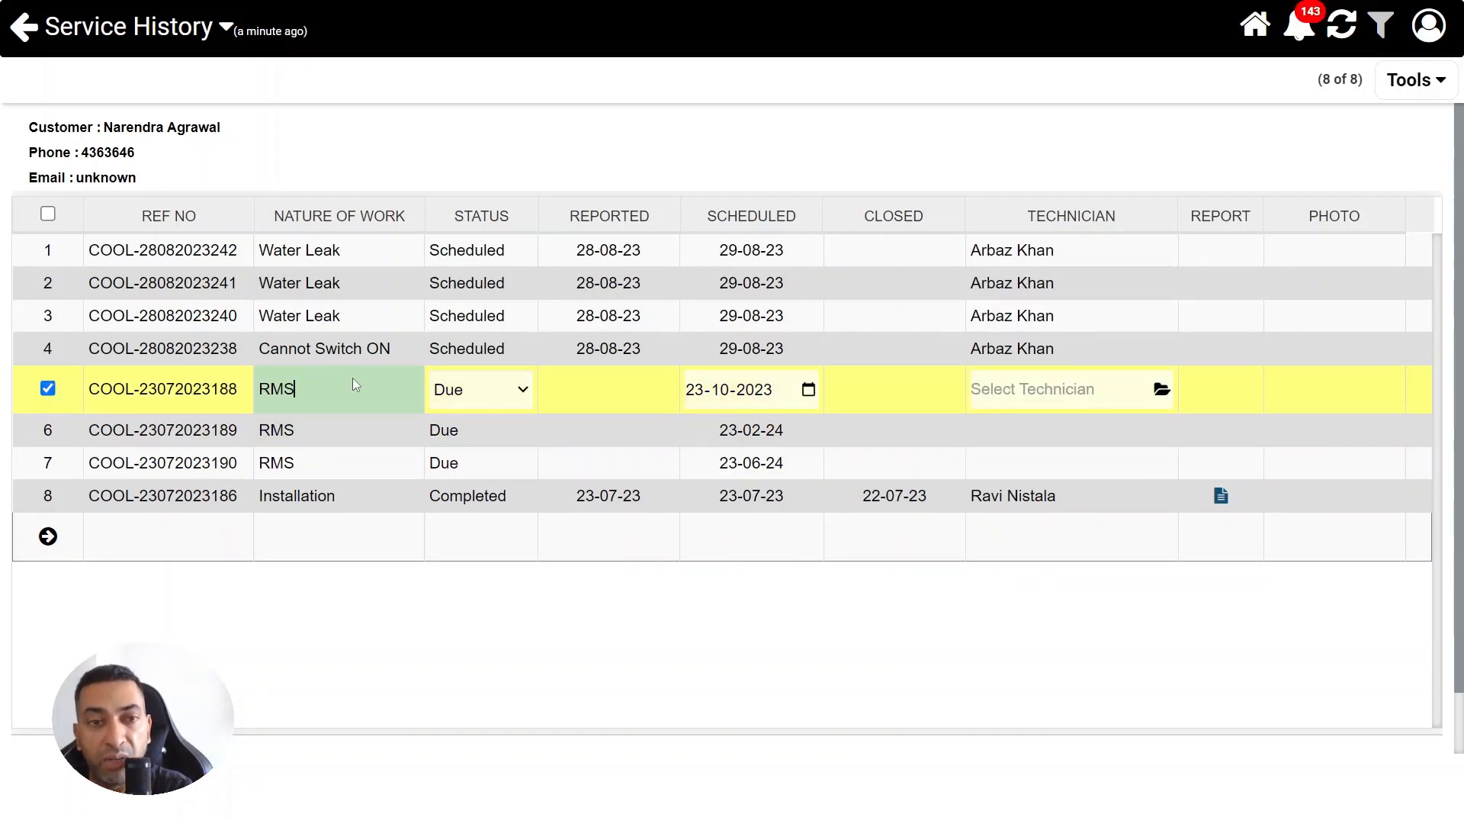
left_click(480, 389)
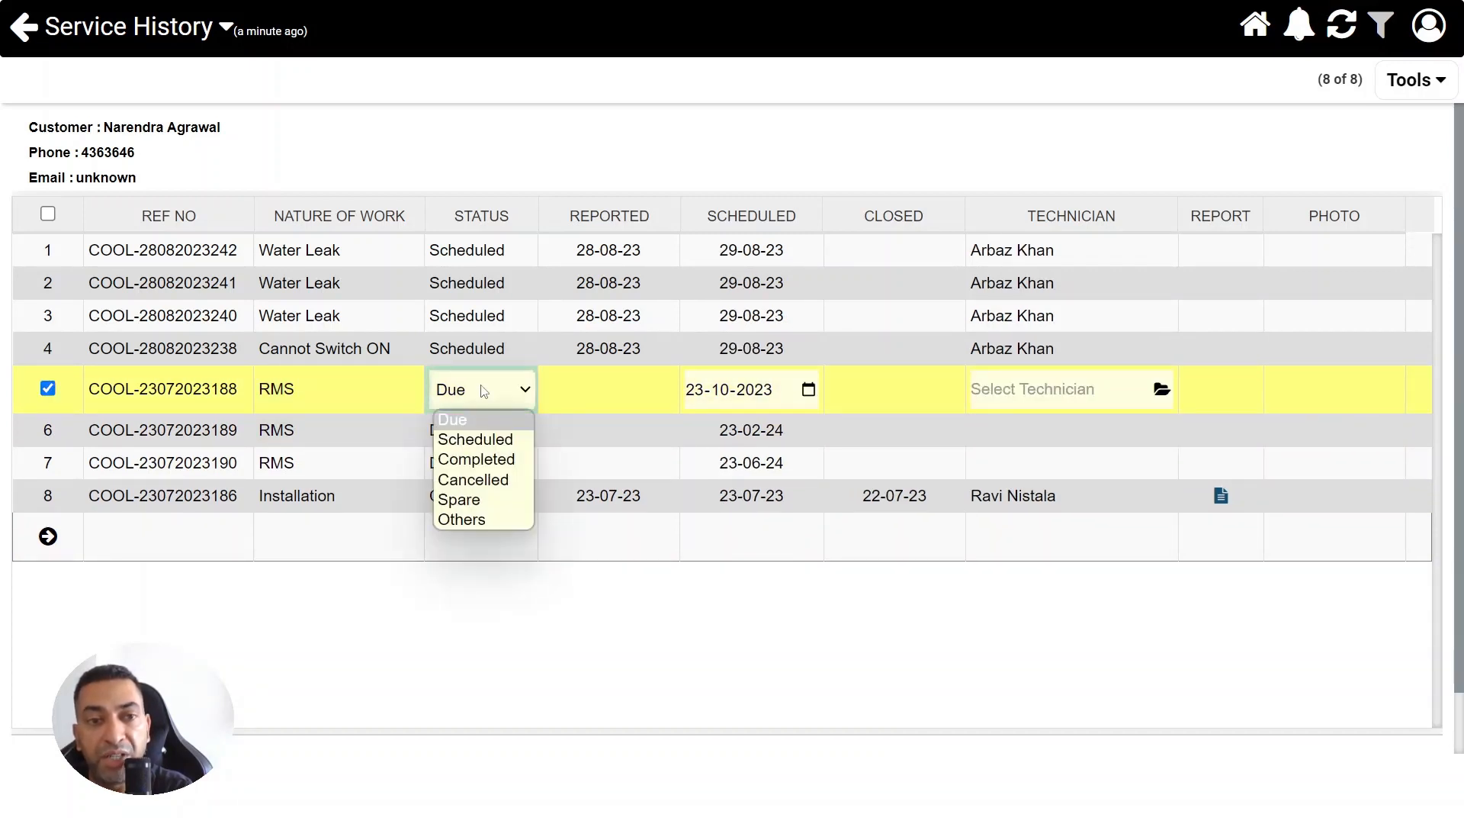
left_click(481, 438)
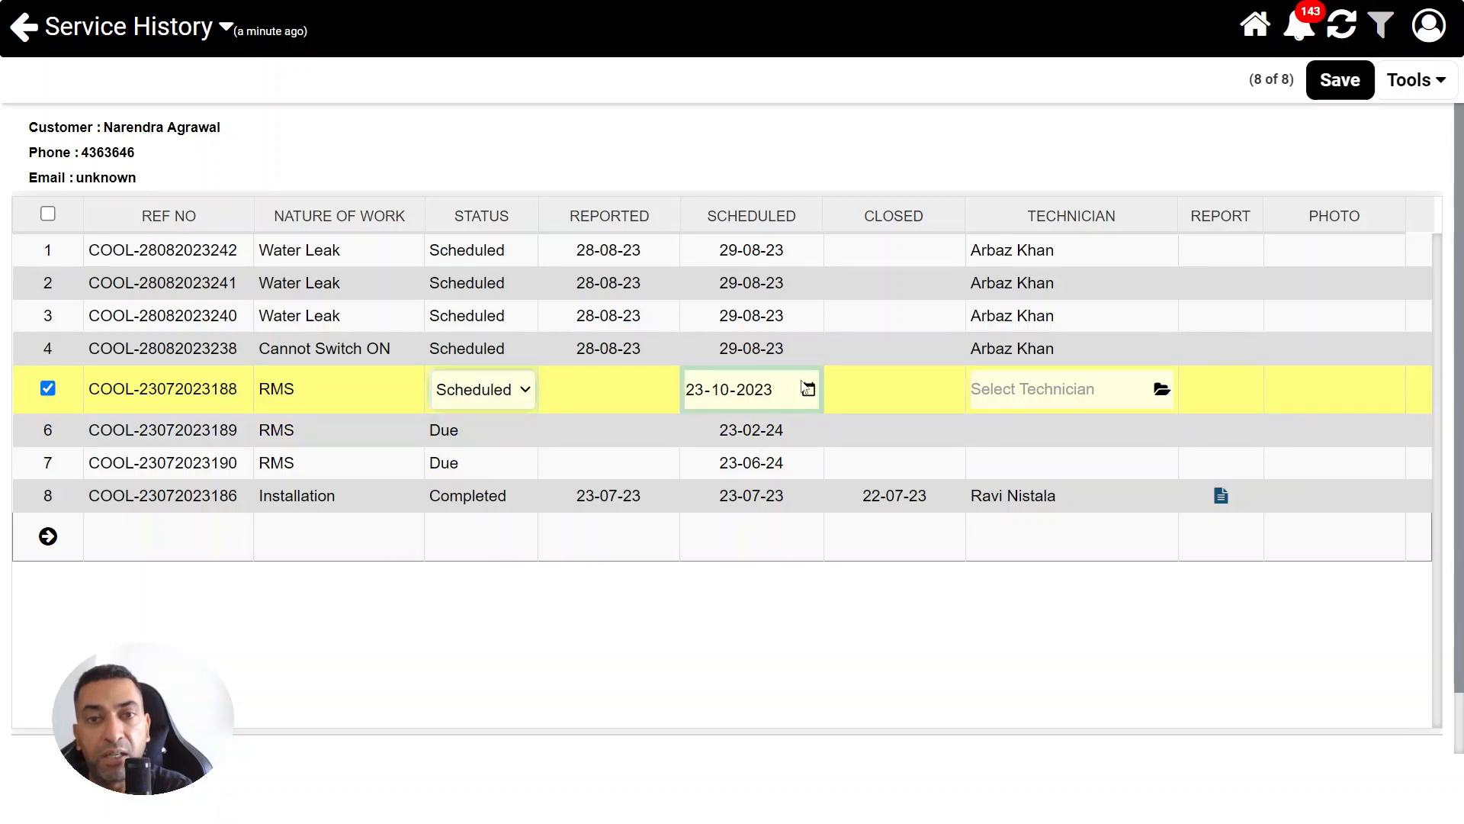
left_click(1017, 395)
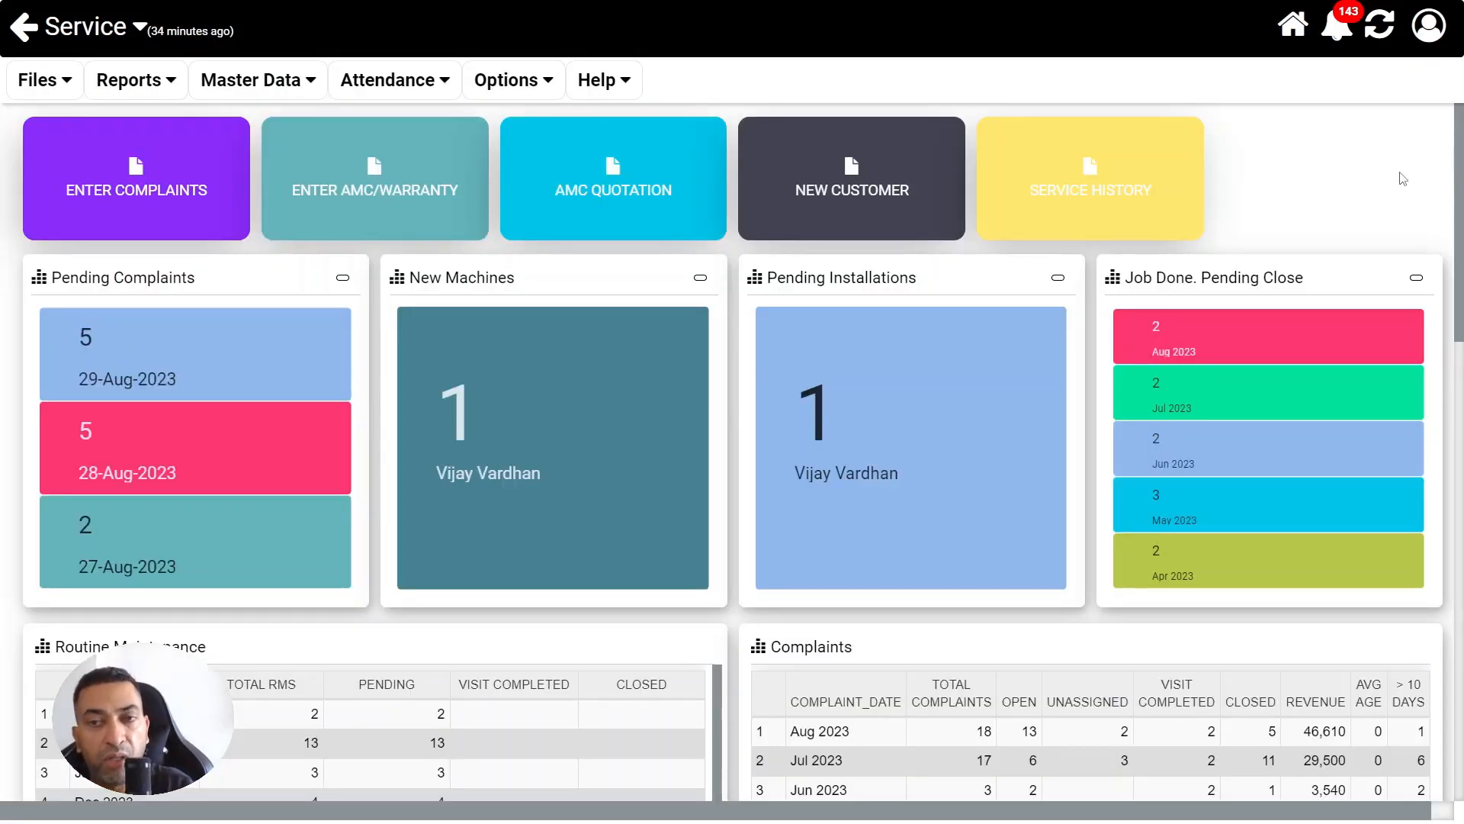
Look over the Service dashboard and the Store dashboard's pending deliveries for retail, projects and service
scroll(1457, 290, "down", 3)
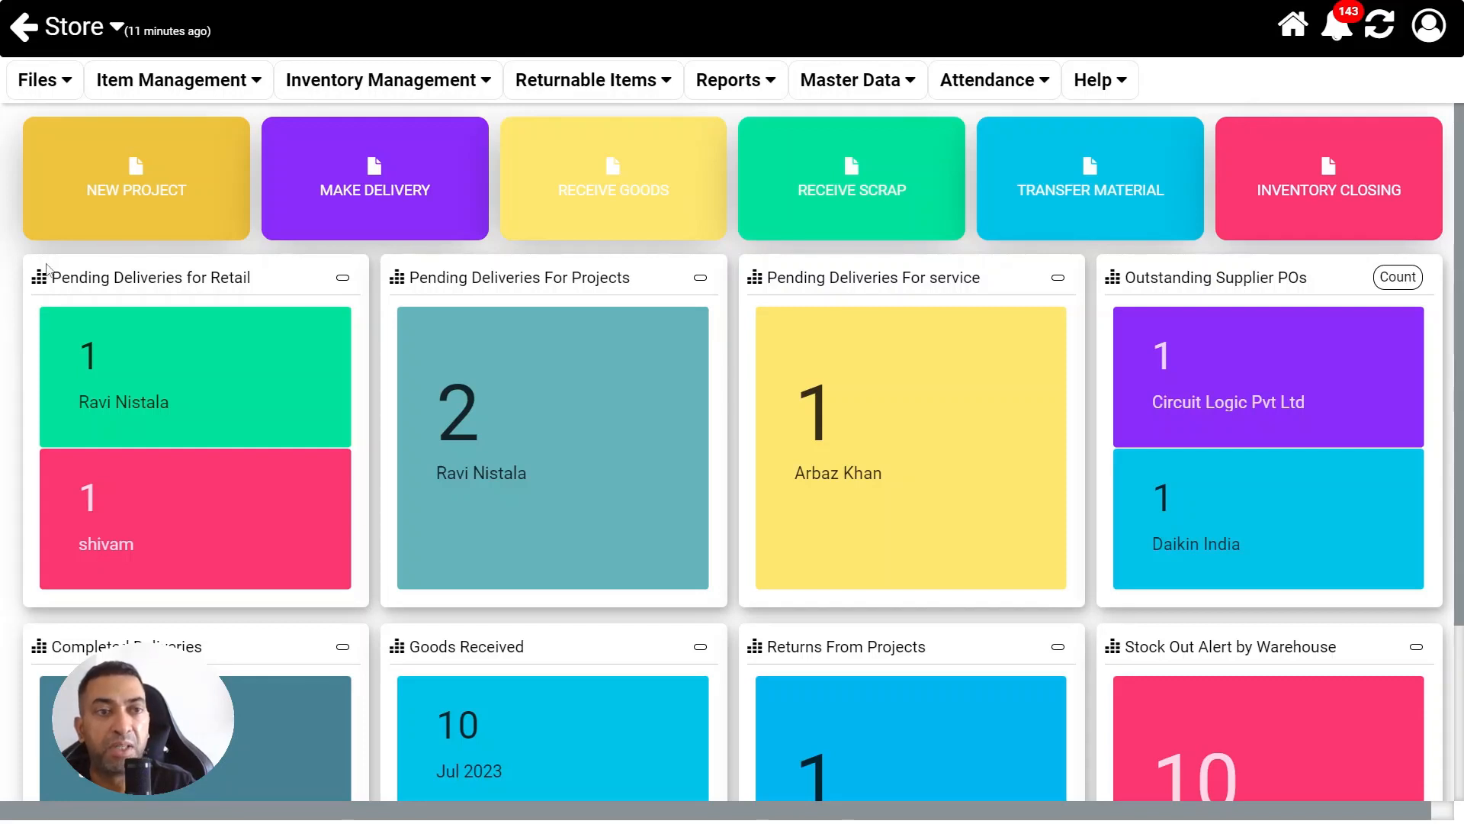
left_click_drag(47, 277, 251, 278)
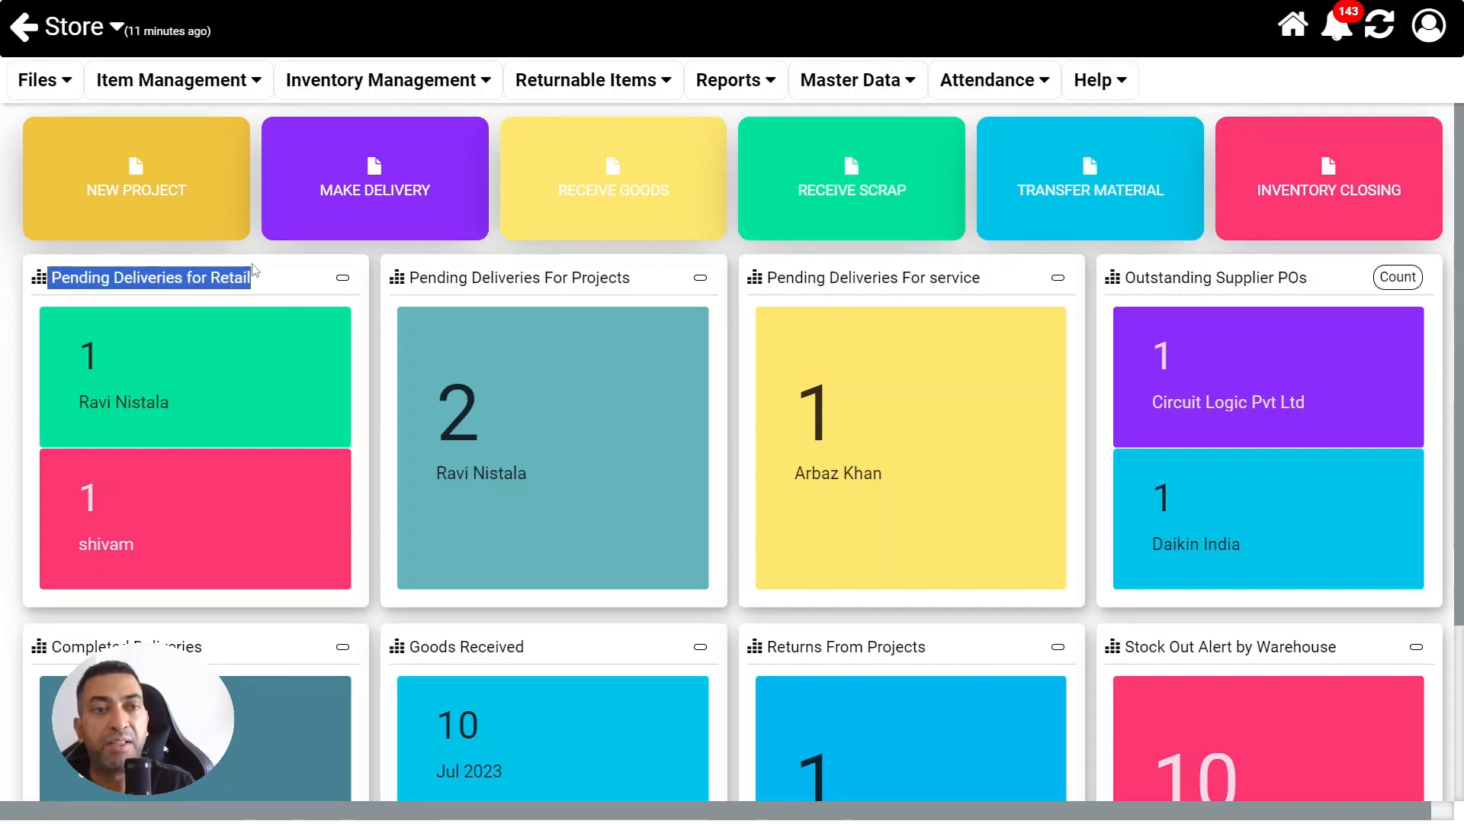
left_click_drag(489, 273, 634, 296)
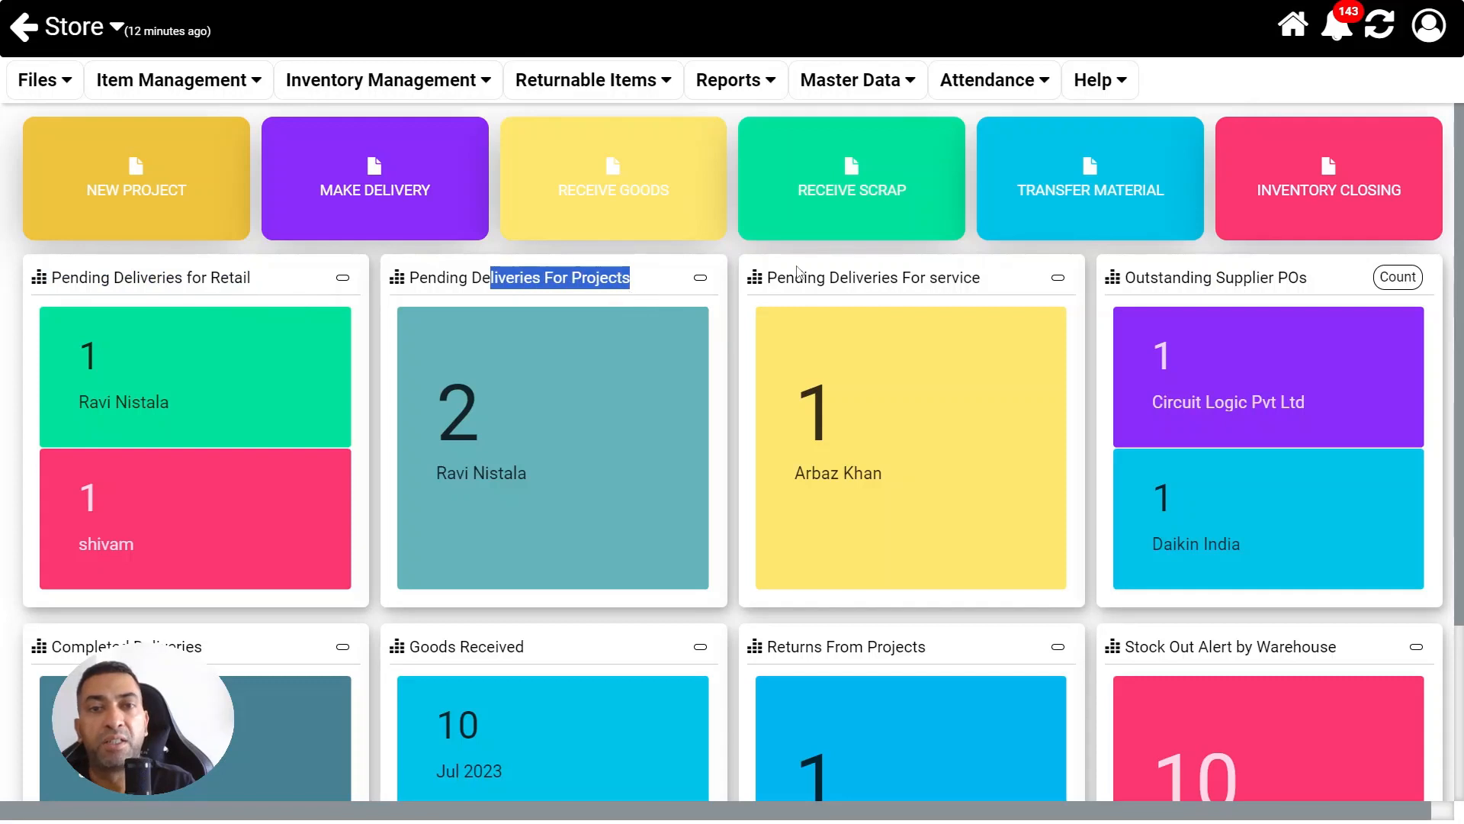
left_click_drag(766, 278, 963, 271)
left_click(952, 269)
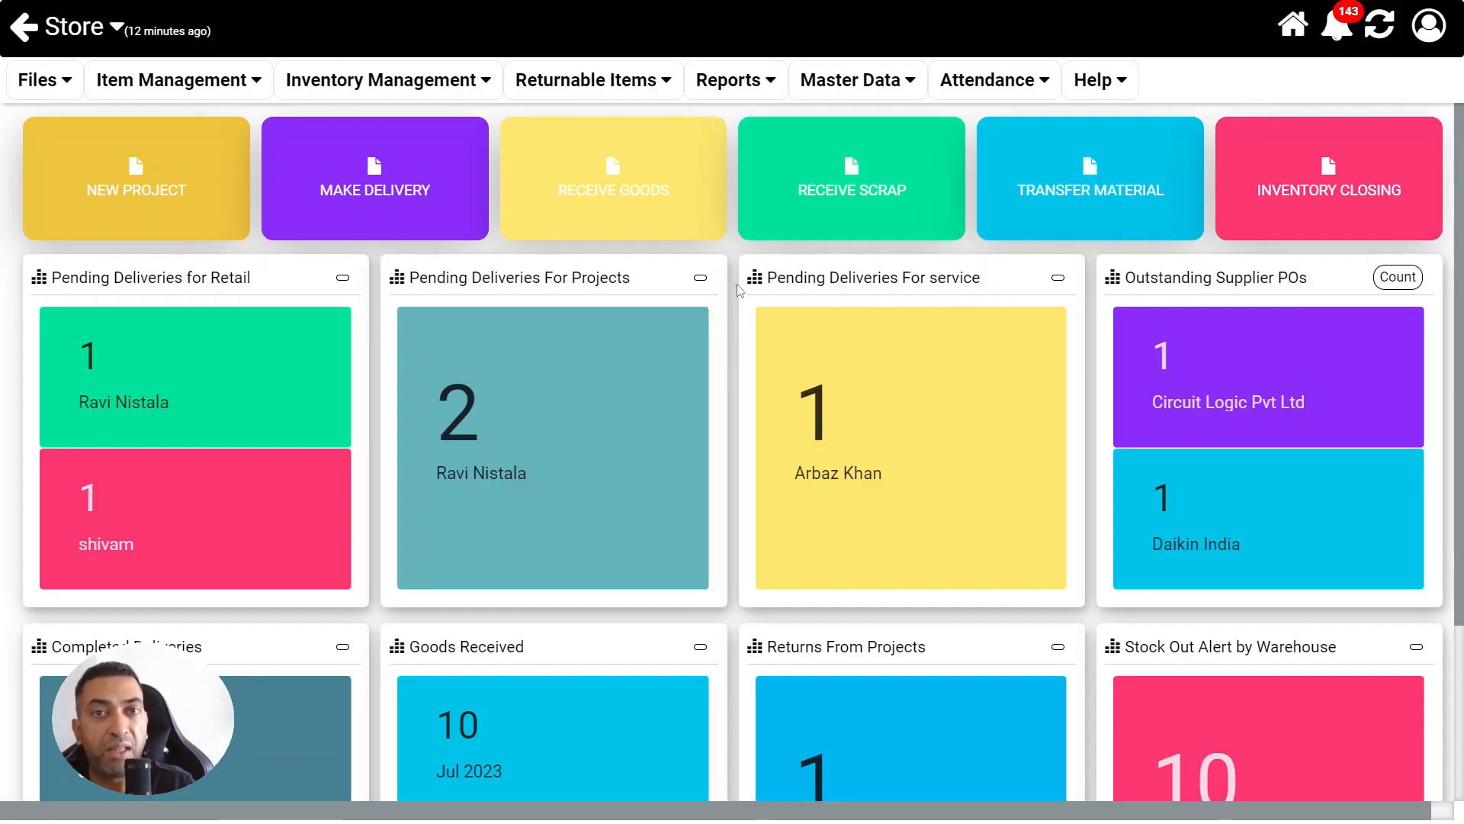
Start a new general delivery challan and mark it as containing returnable items
left_click(369, 193)
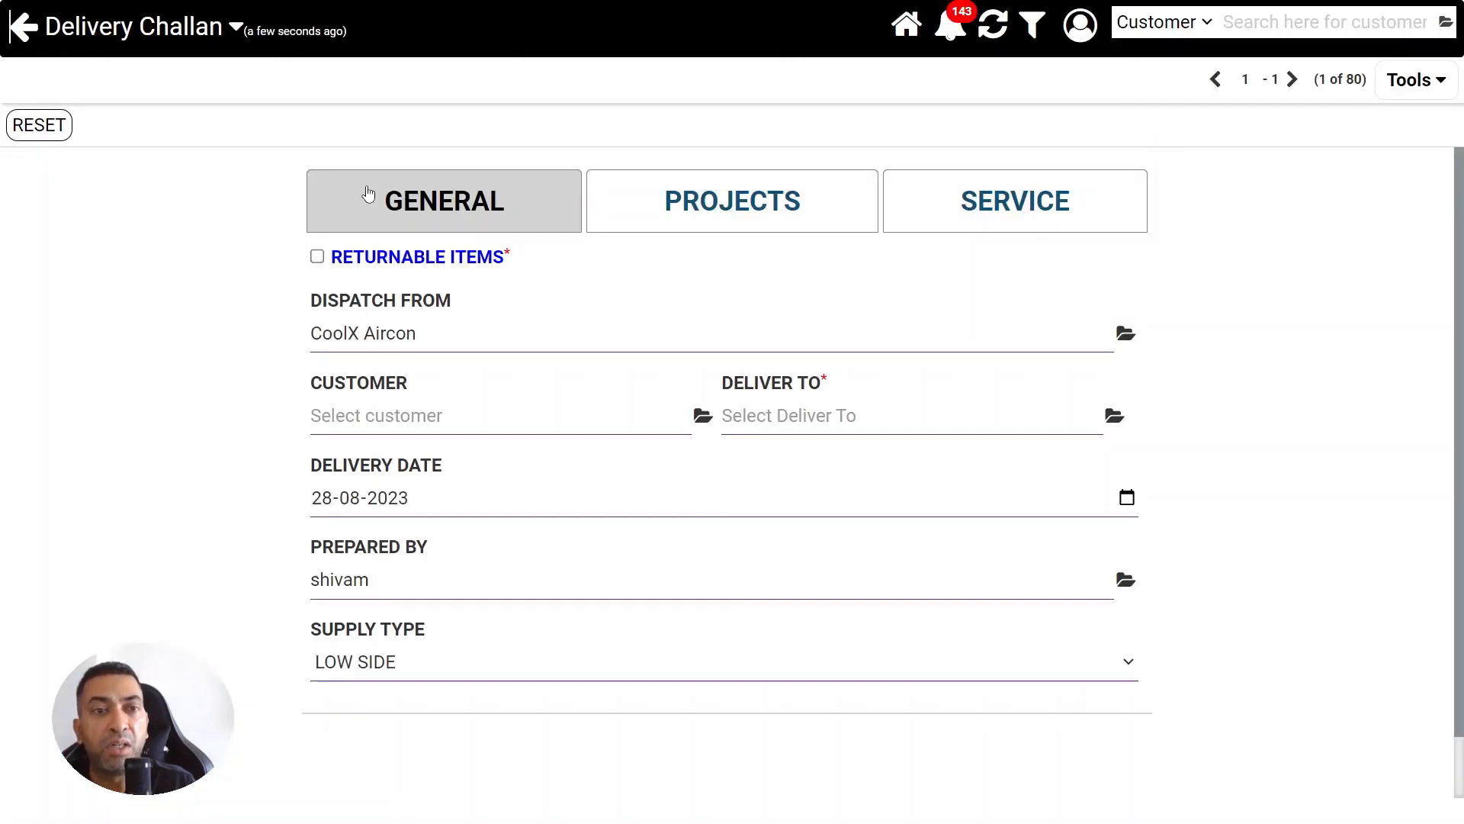
left_click(318, 257)
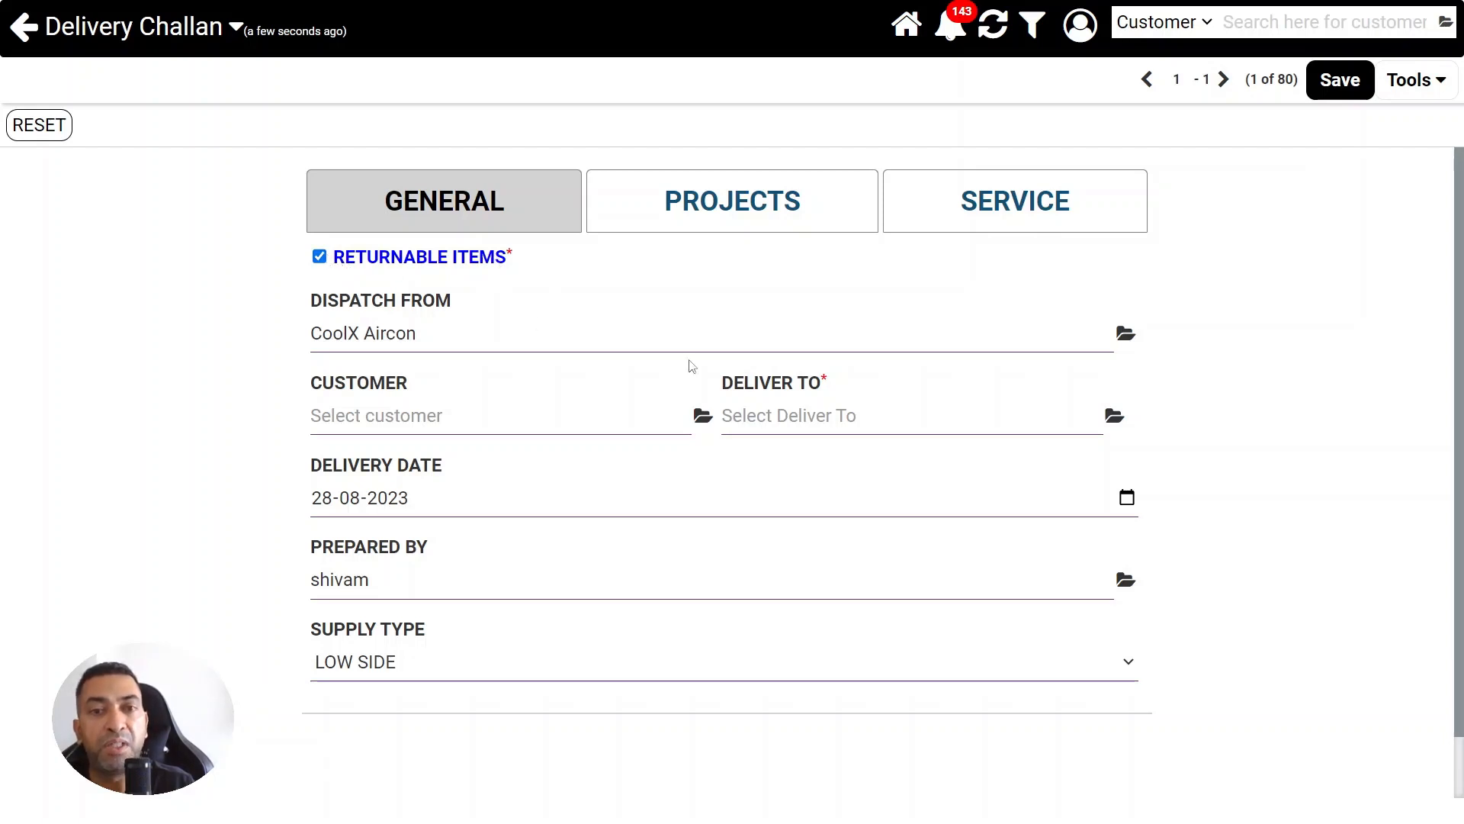
Set the employee as the Deliver To recipient of the returnable-items challan and save it
left_click(1000, 421)
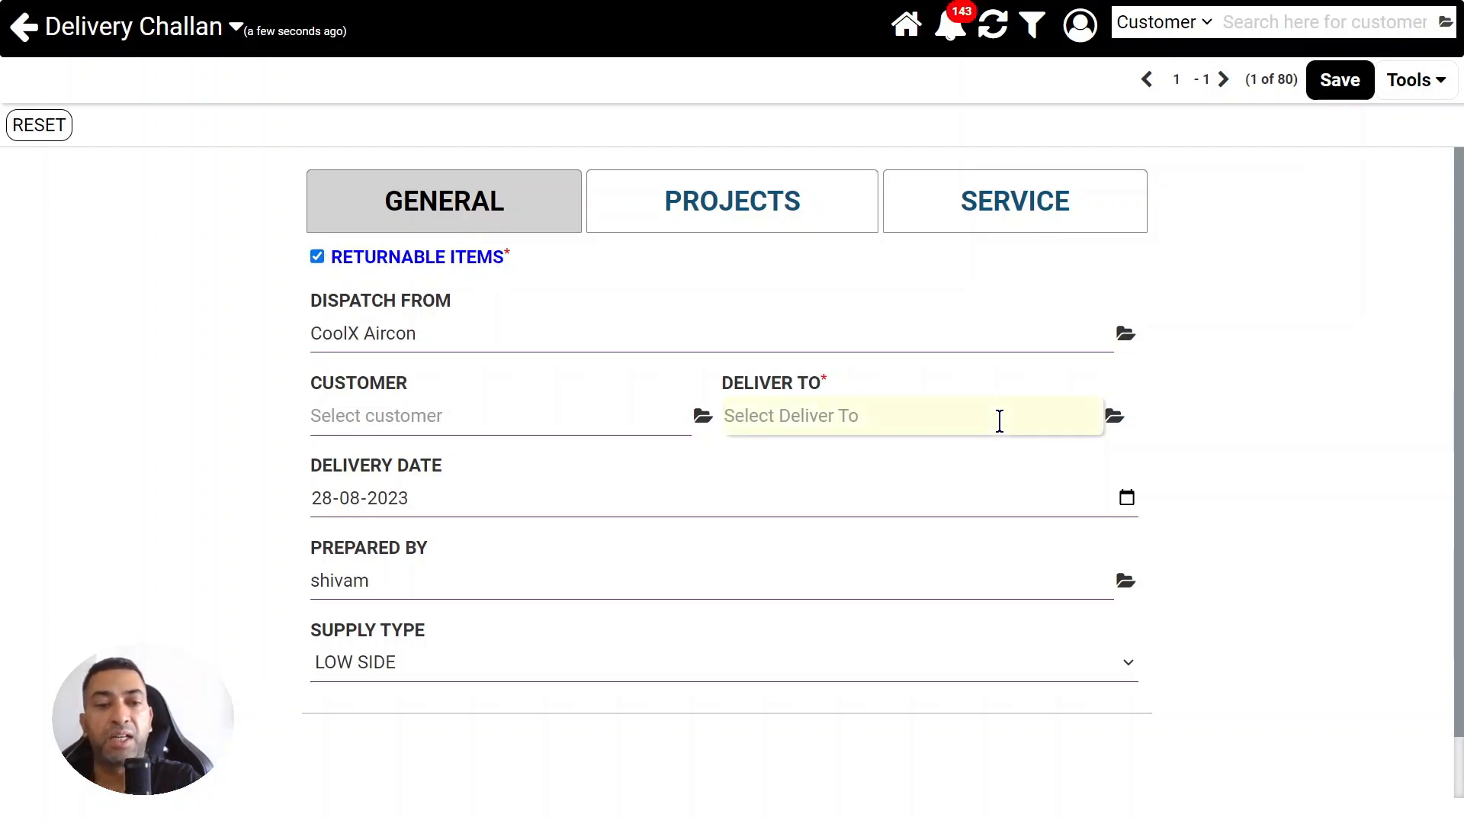
type("ravi")
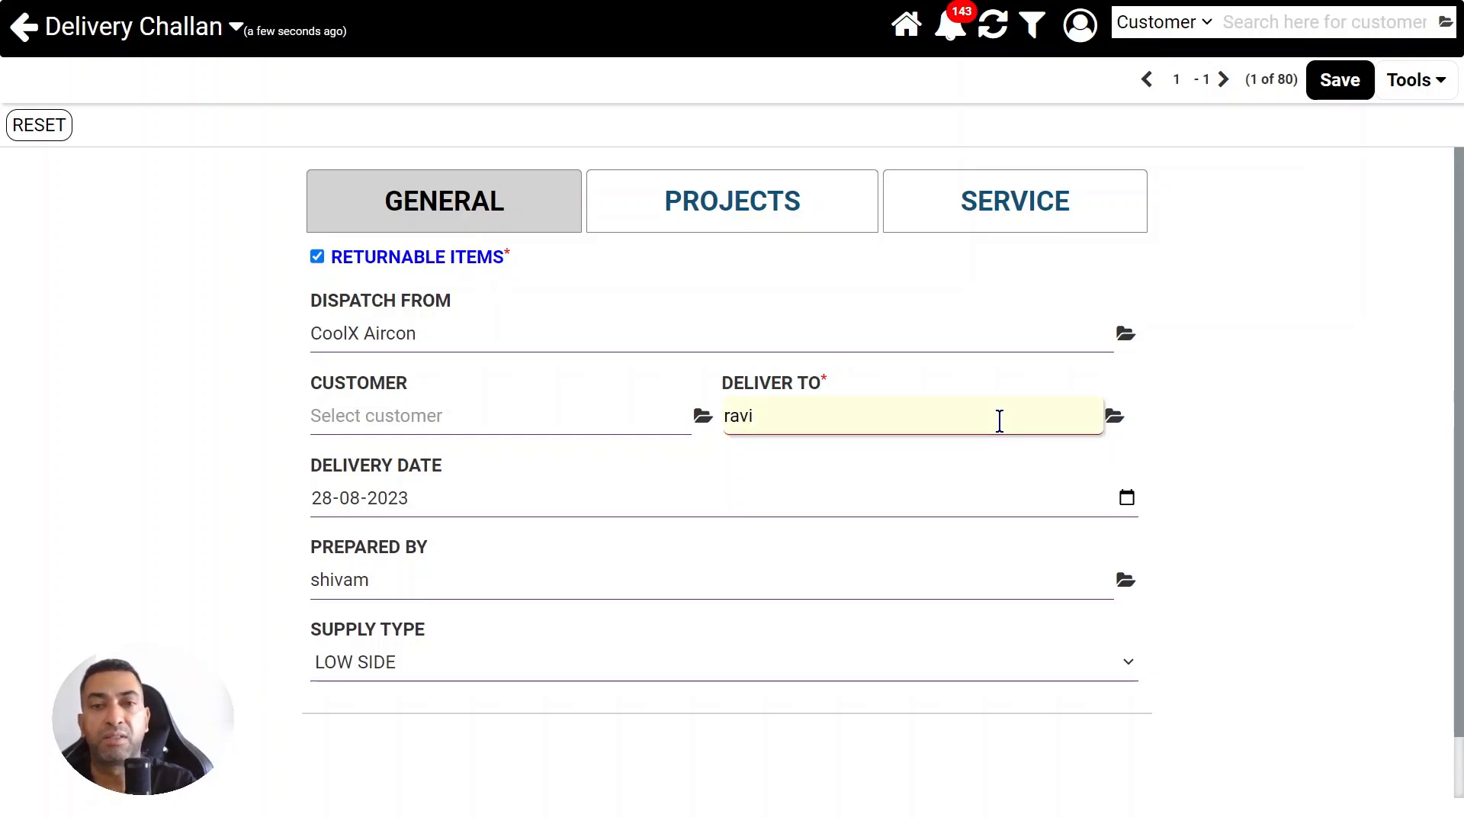
left_click(893, 467)
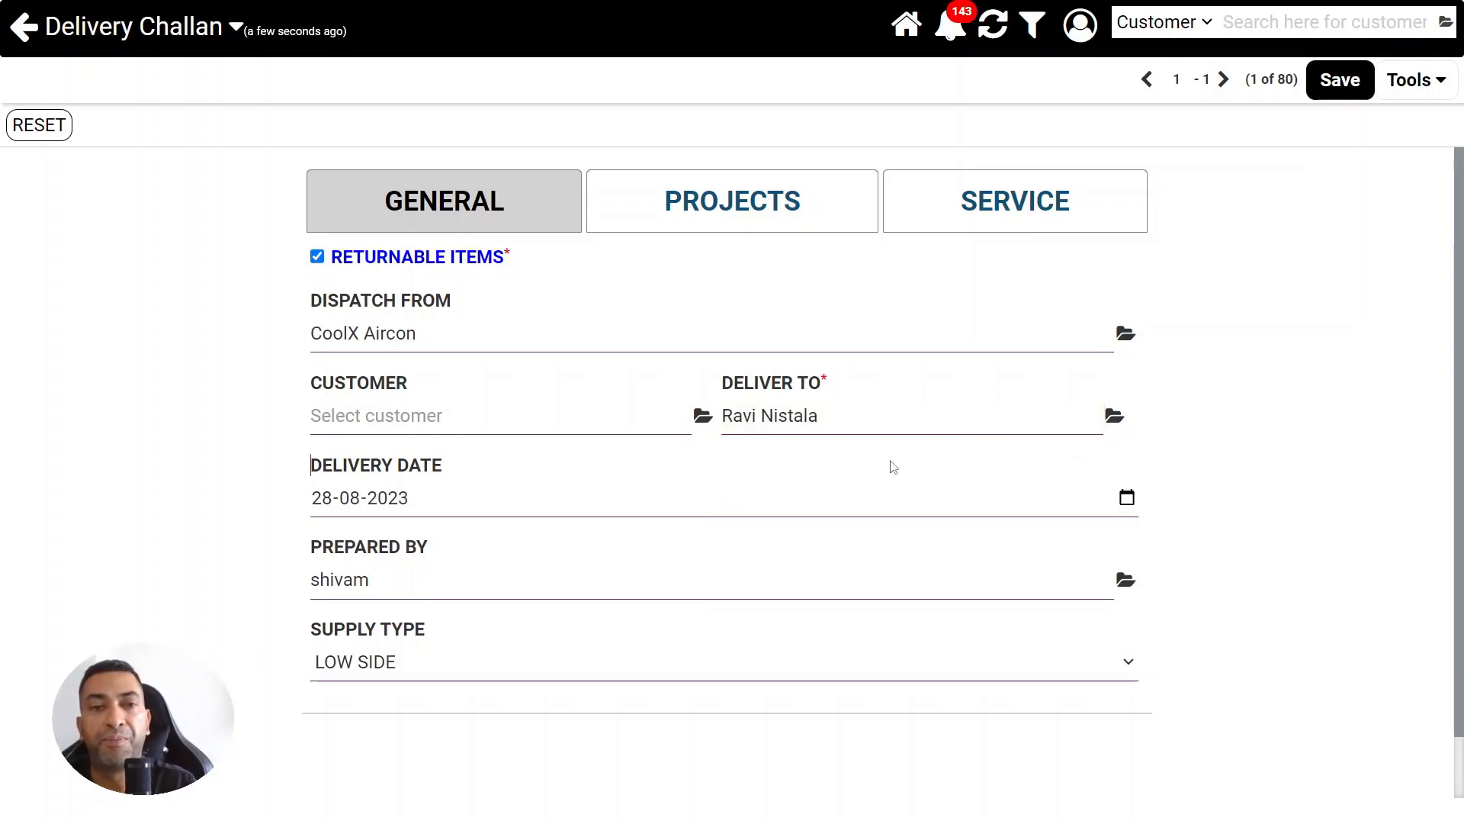
left_click(1336, 82)
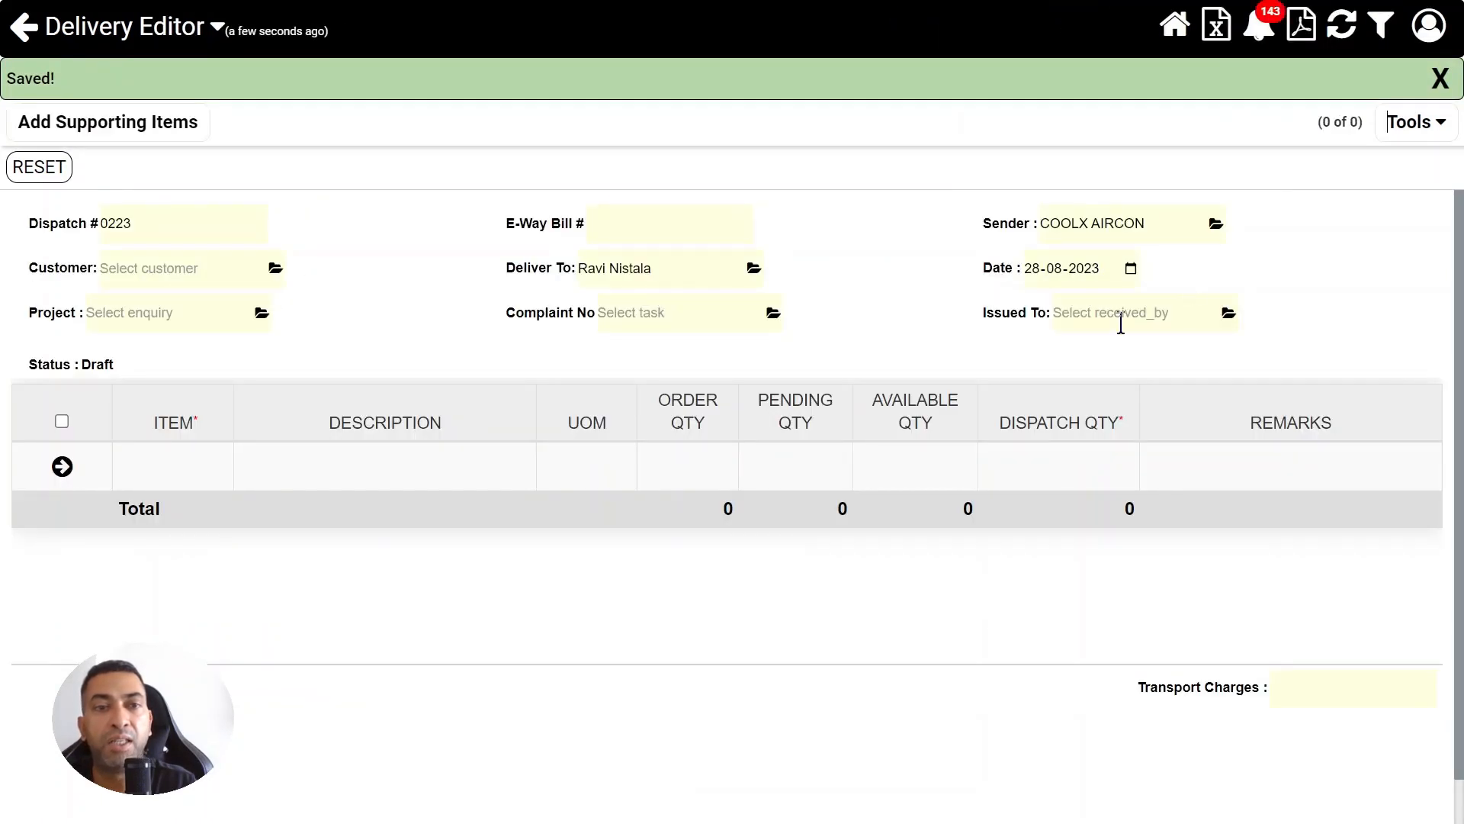
Add item LAD001, the 15-feet returnable aluminium ladder, with dispatch quantity 2, save the delivery and move it to its next stage
left_click(209, 465)
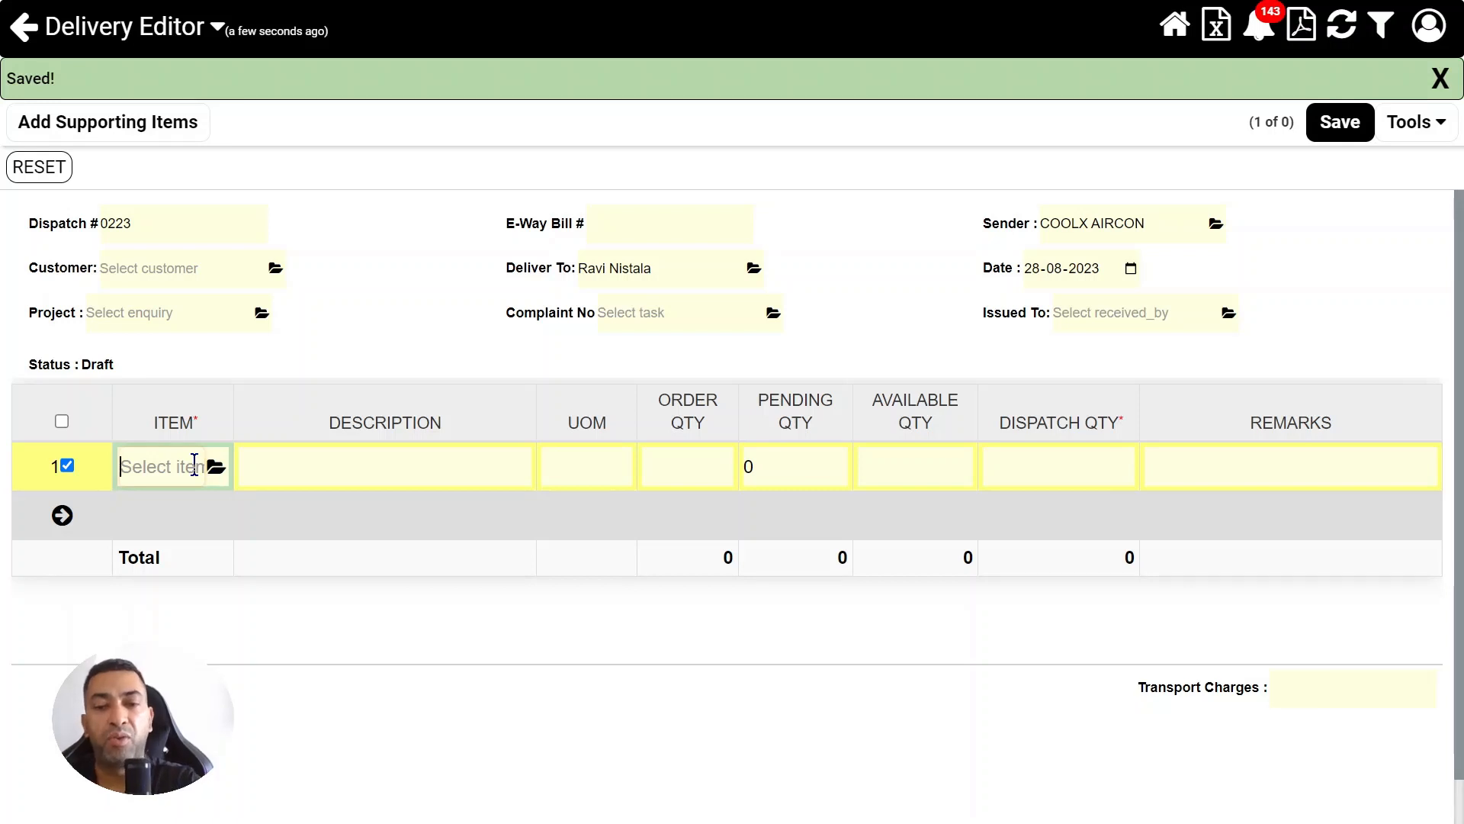
type("ladd")
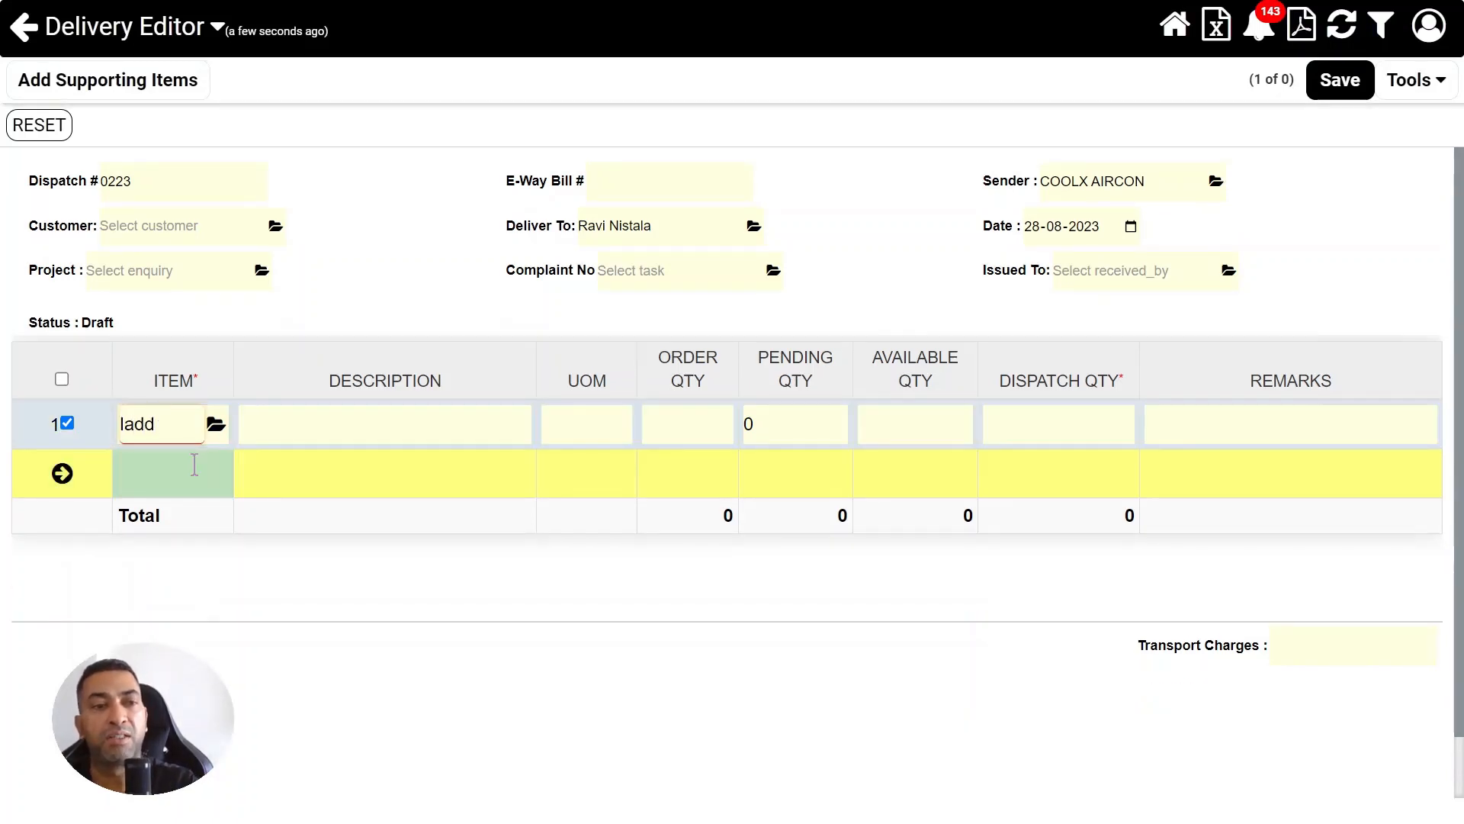
left_click(198, 505)
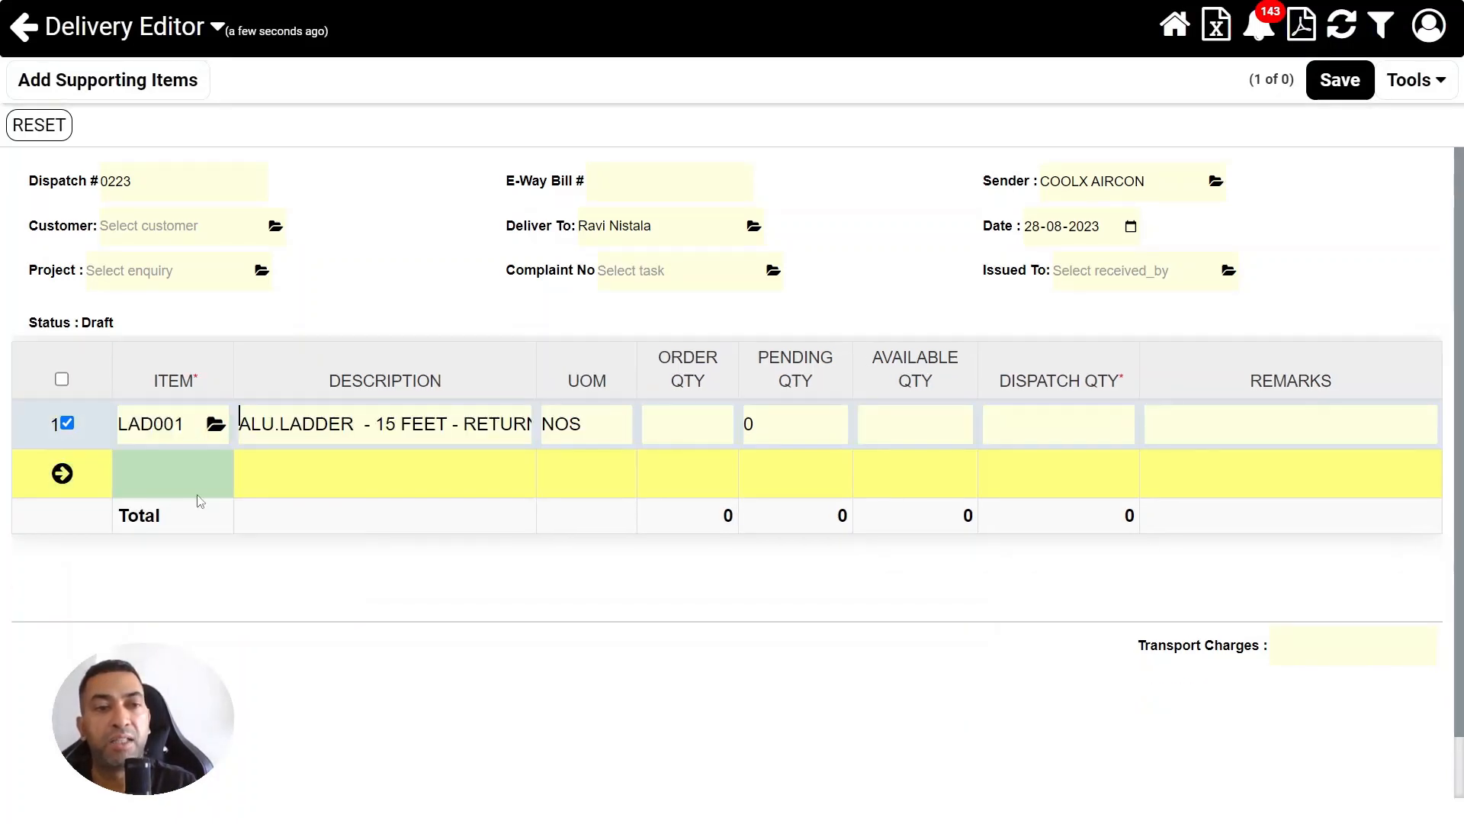
left_click(1015, 433)
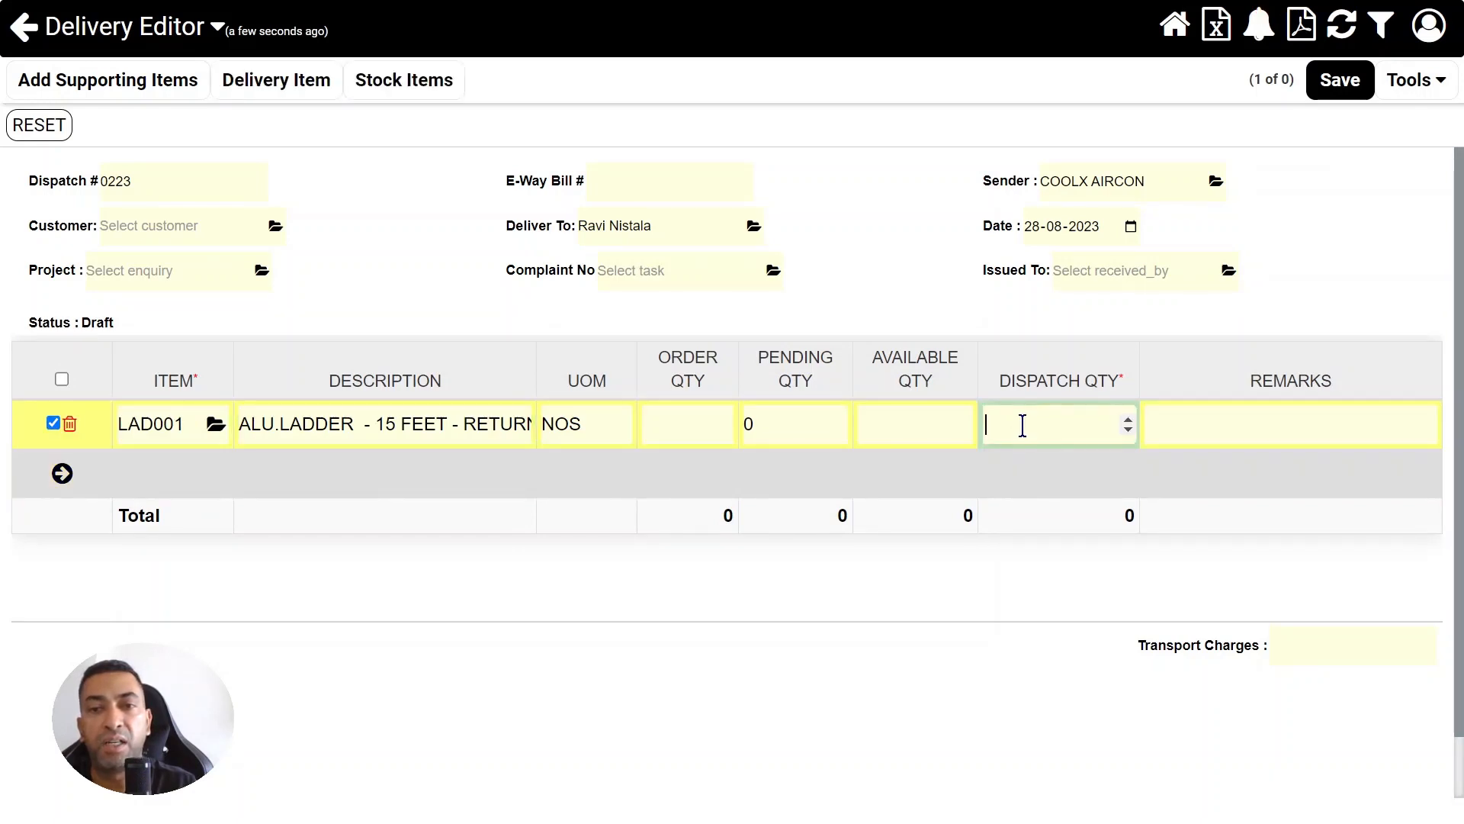
type("2")
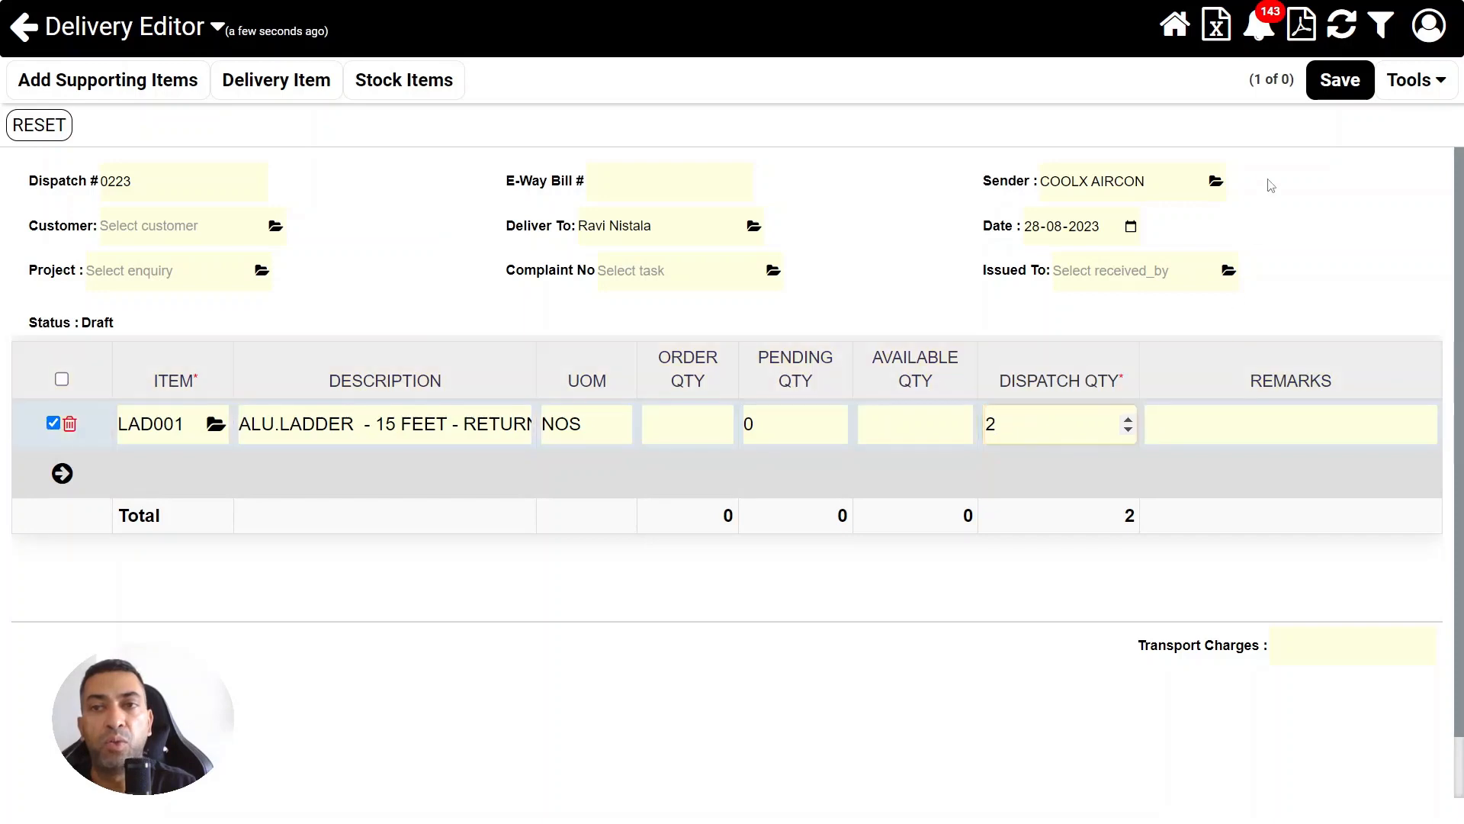
left_click(1340, 79)
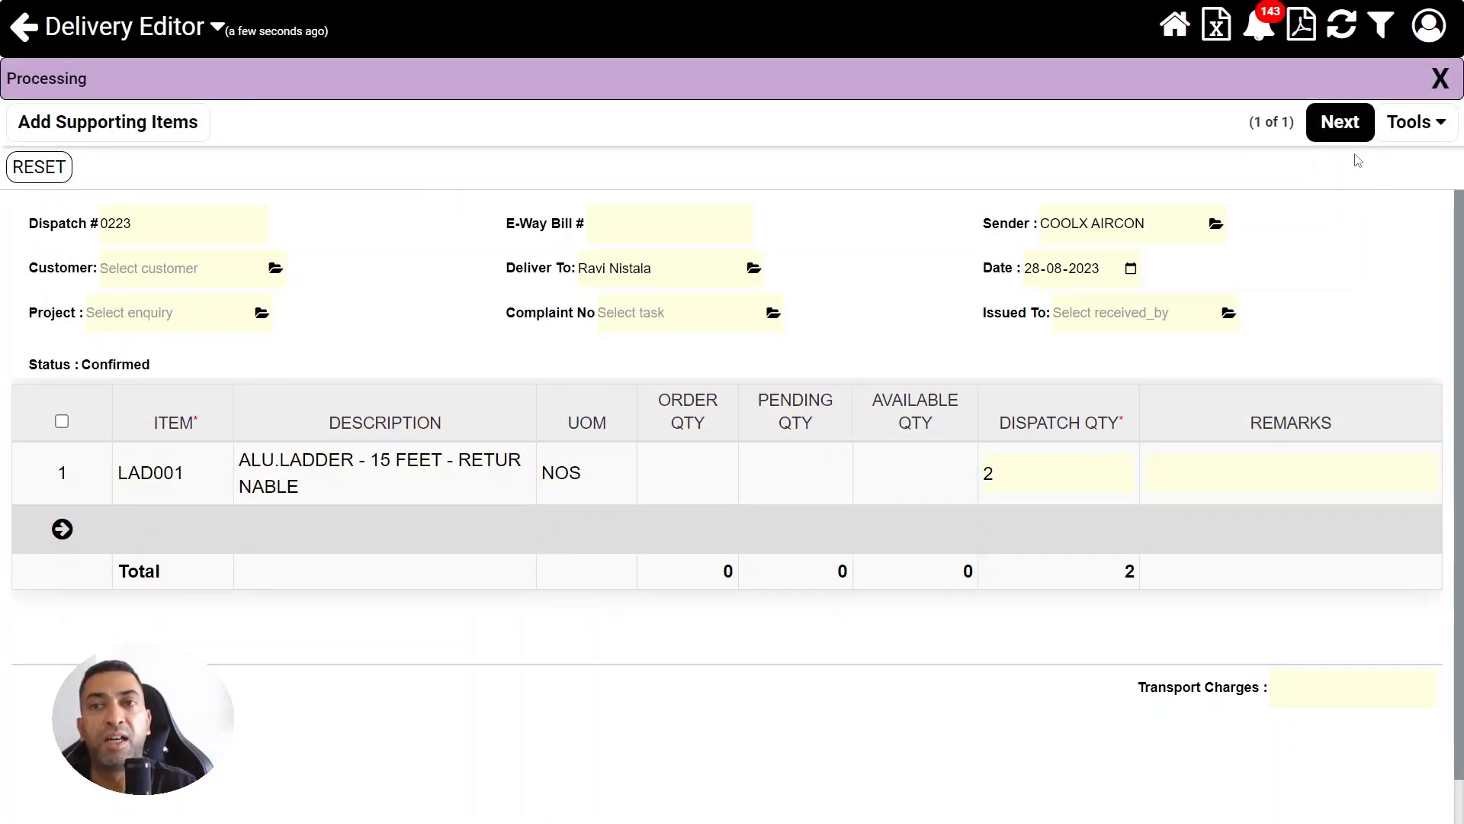
left_click(1342, 123)
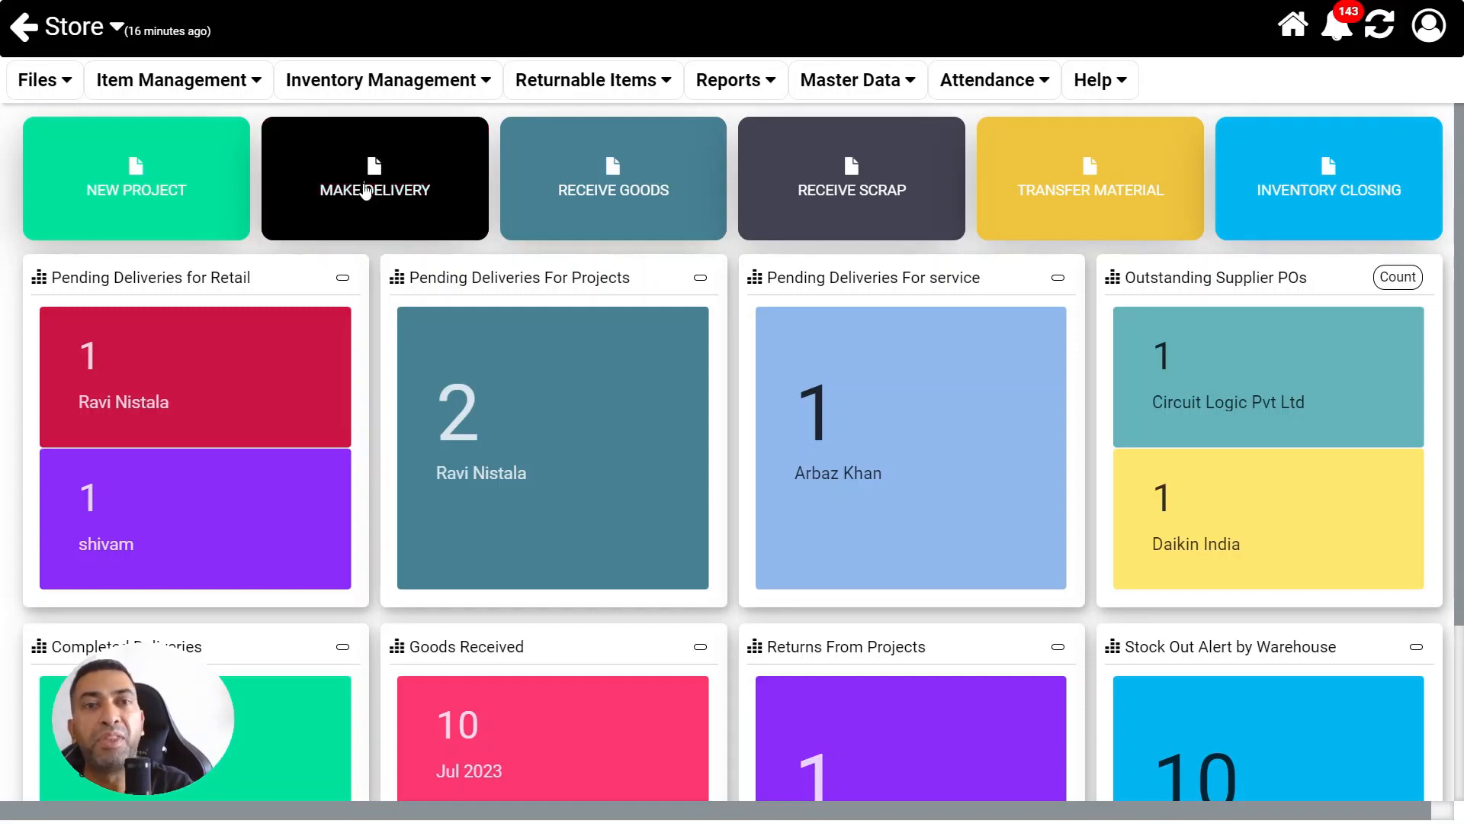
Create and save a service delivery challan with the customer as recipient and the customer's complaint number
left_click(366, 196)
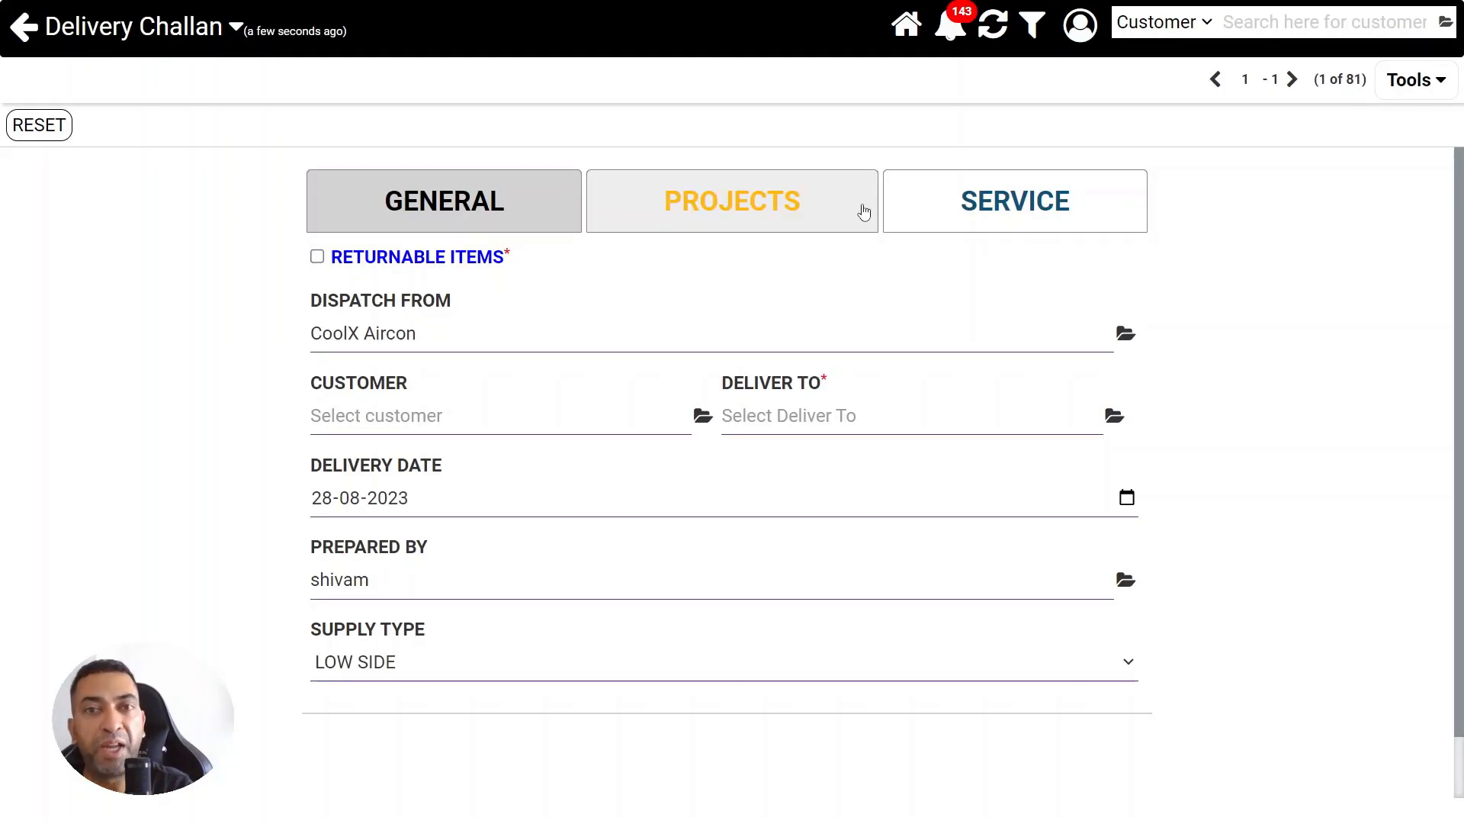
left_click(1016, 201)
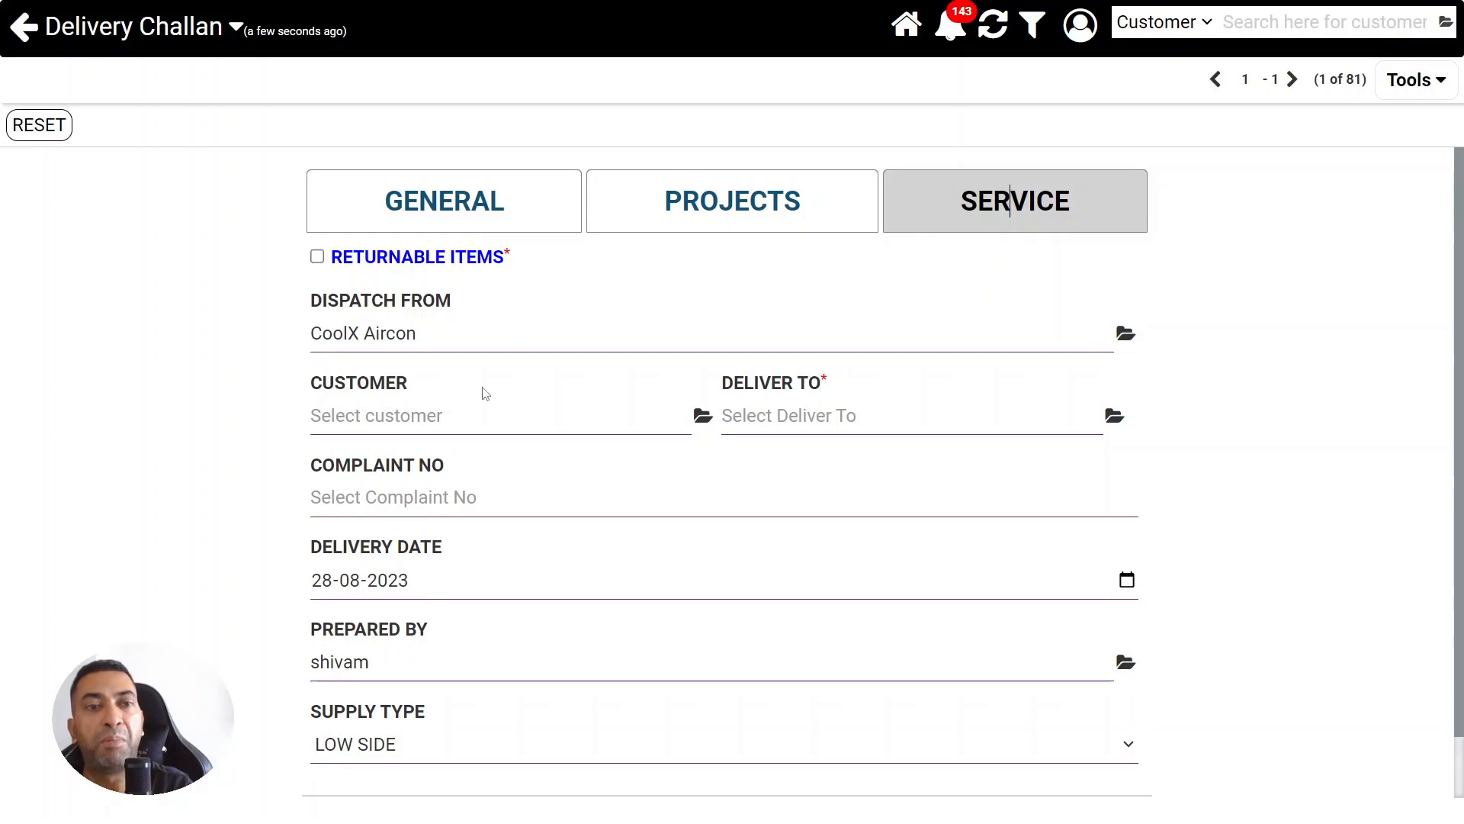
left_click(449, 420)
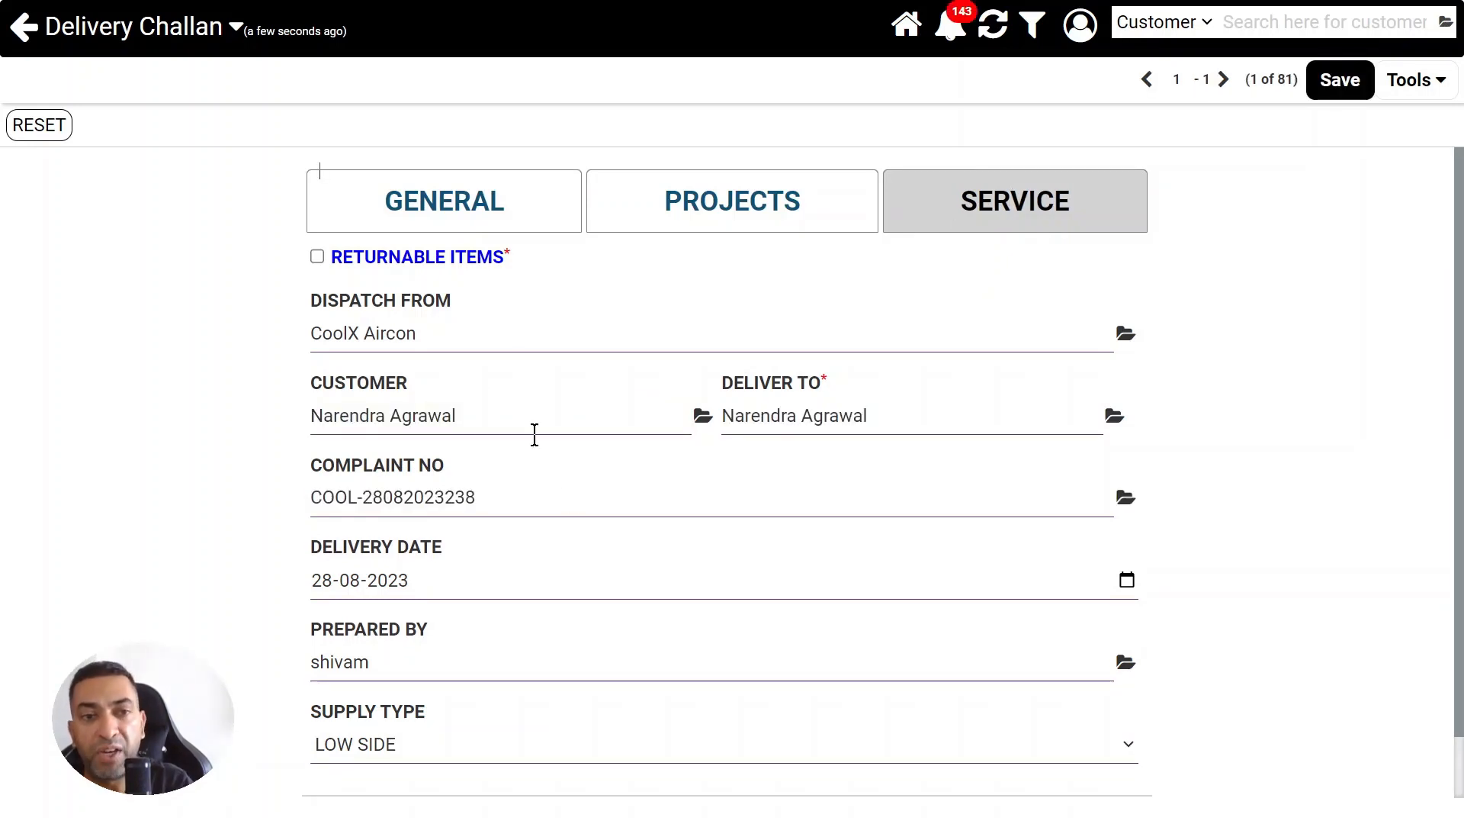
left_click(535, 434)
left_click(871, 424)
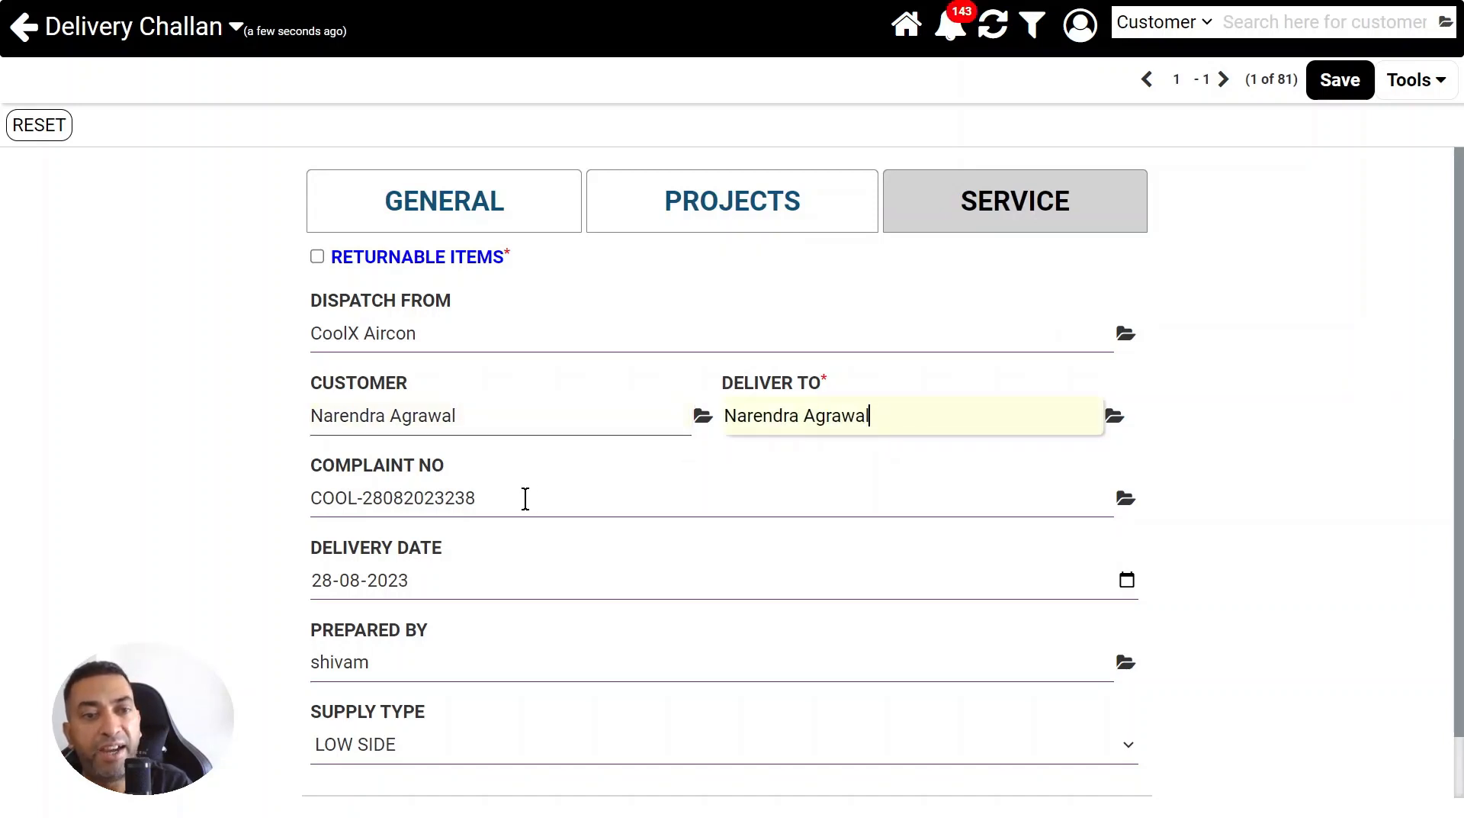
left_click(526, 498)
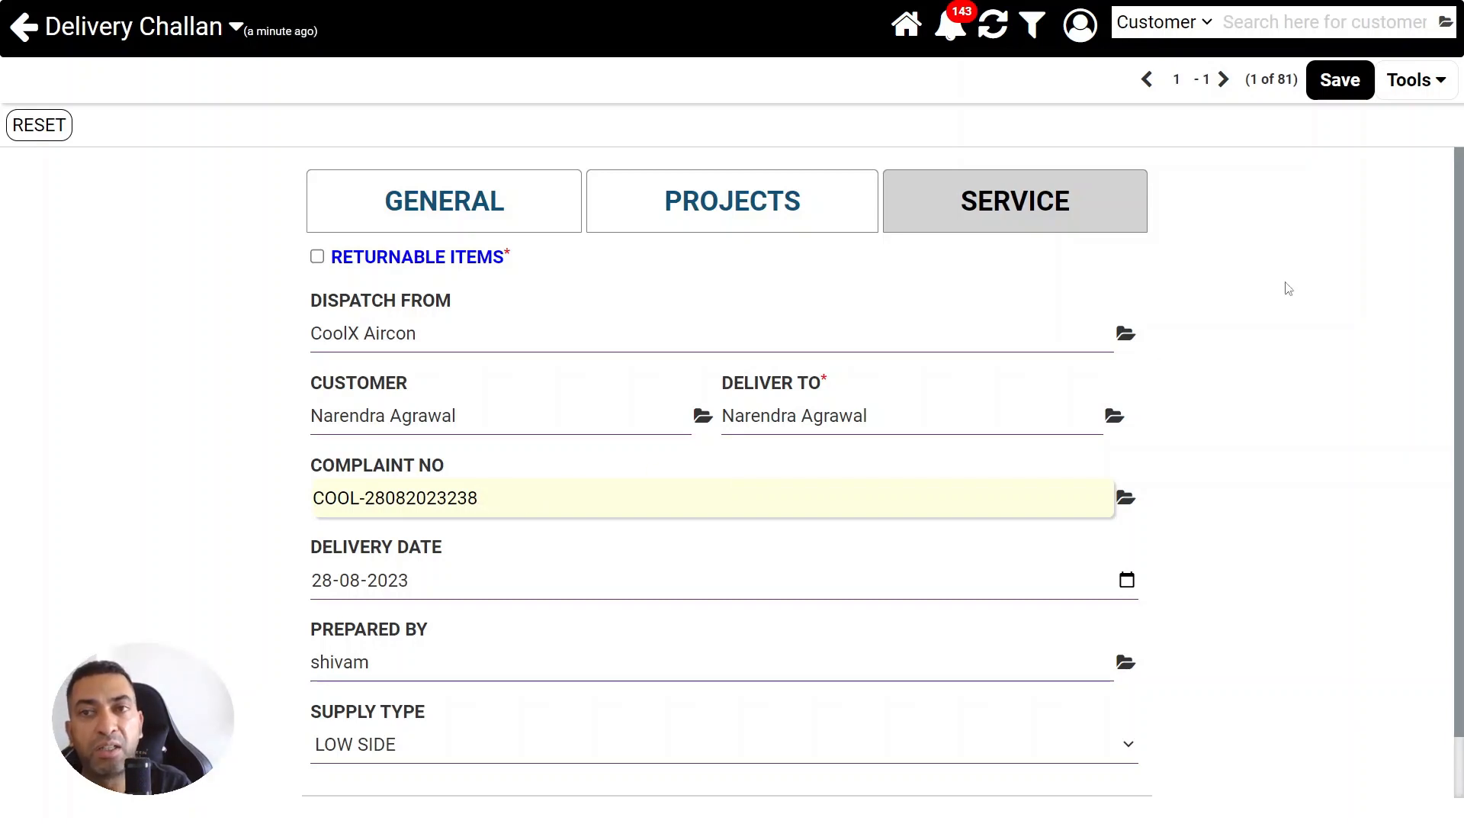
left_click(1343, 91)
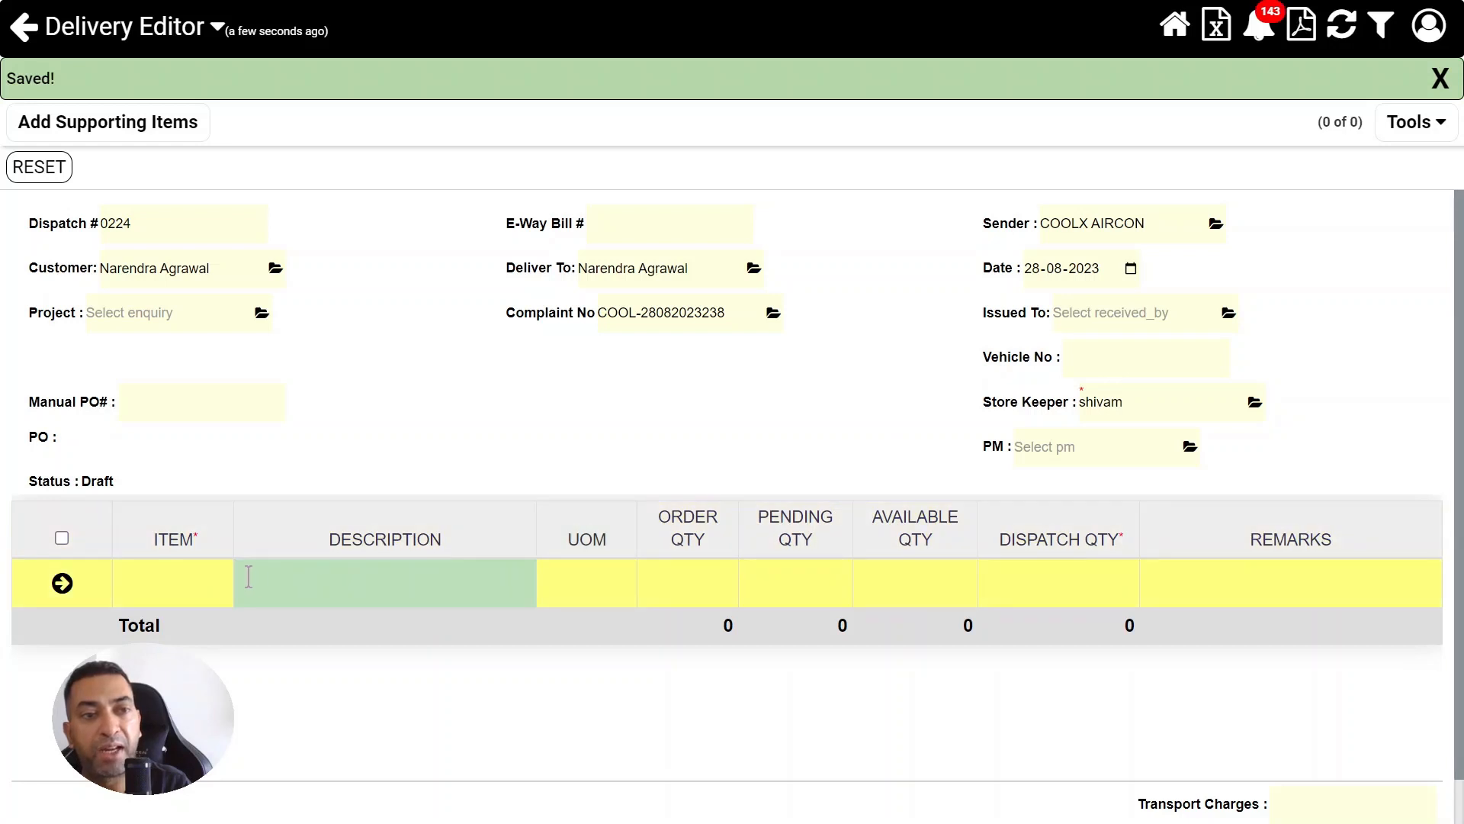
Add item REFG004, R 410 A refrigerant gas, with dispatch quantity 5, save the service delivery and move it to its next stage
left_click(185, 572)
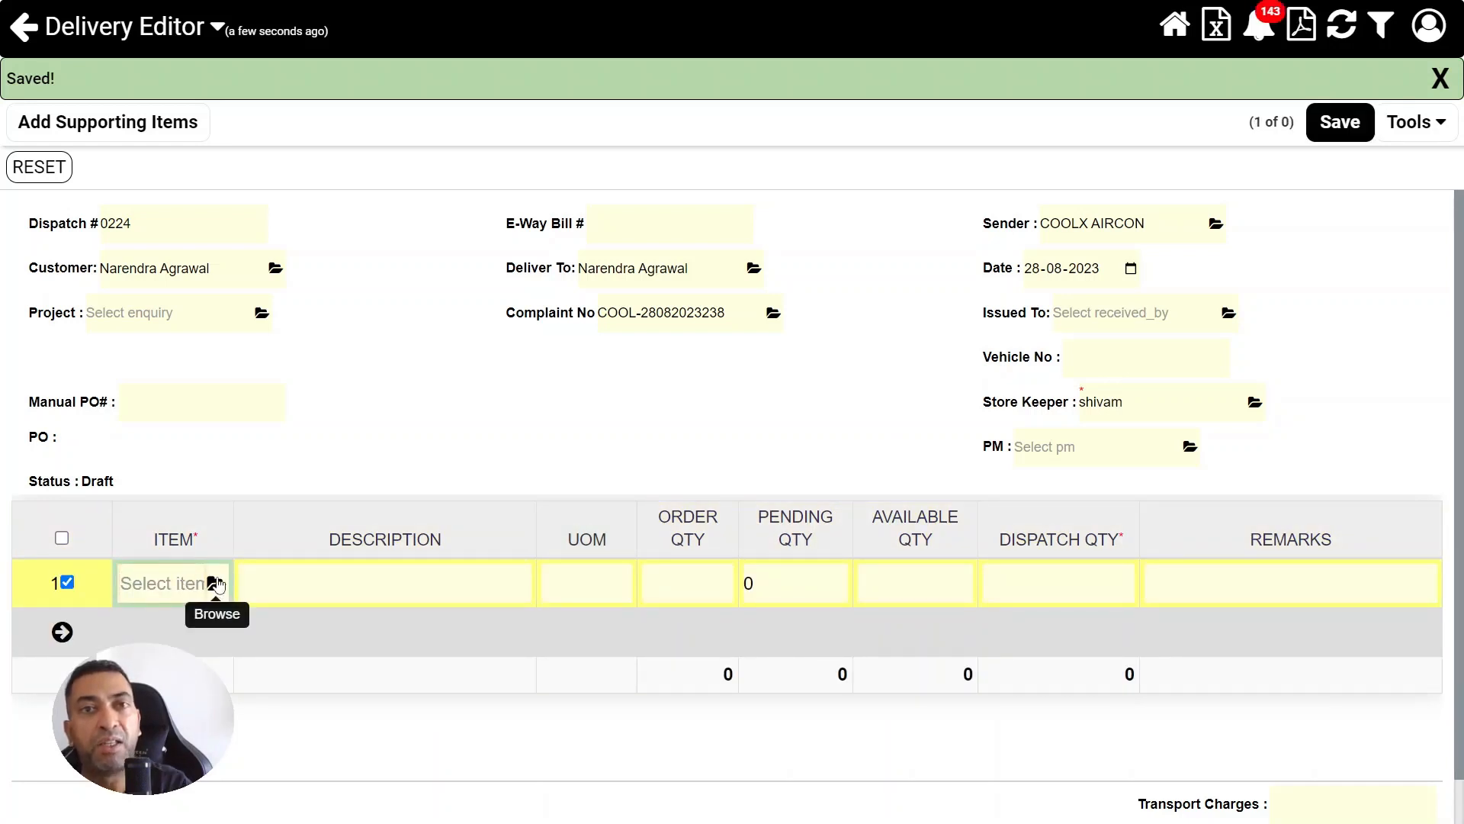
left_click(218, 584)
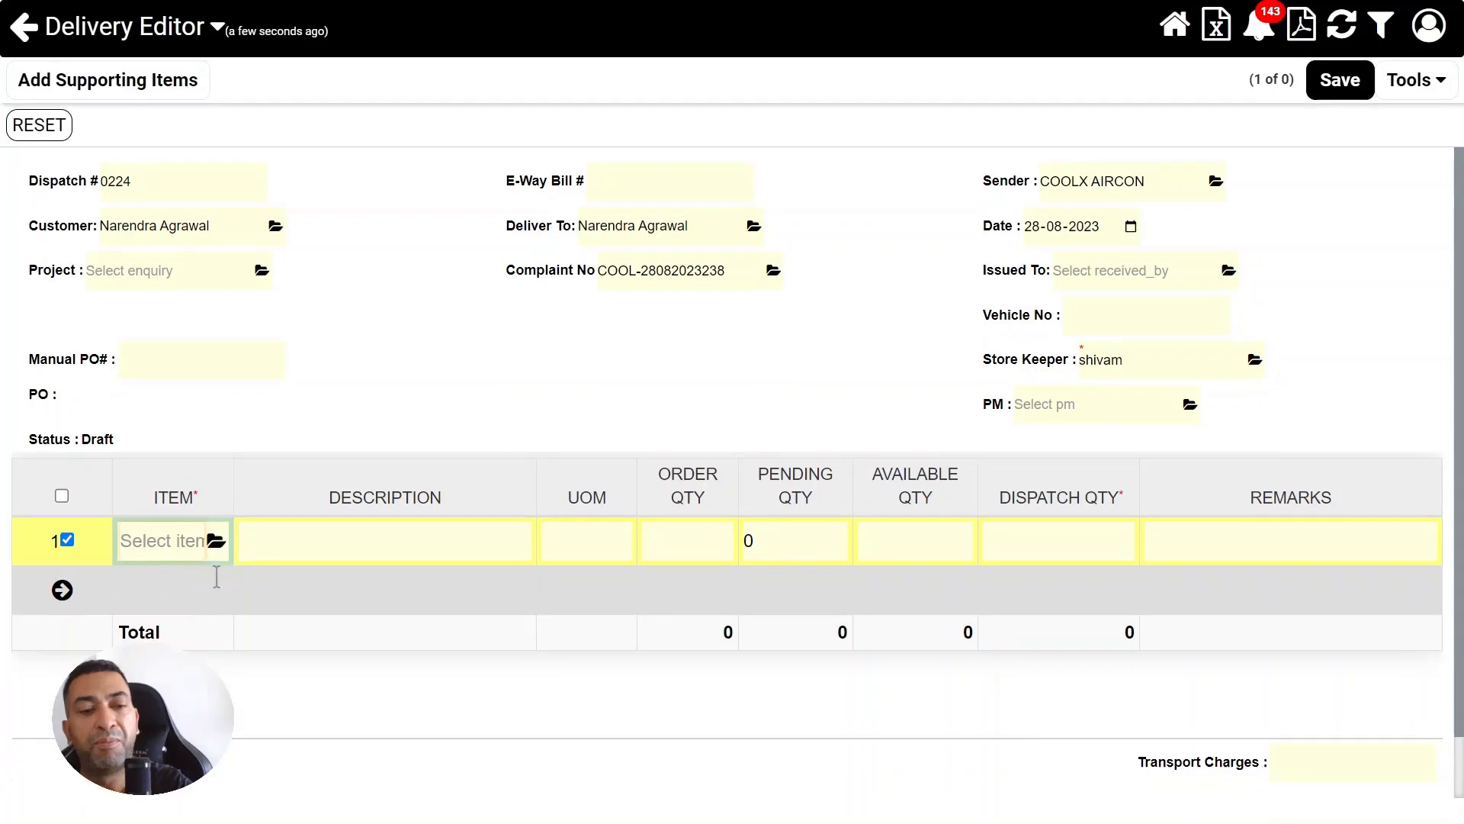
left_click(452, 546)
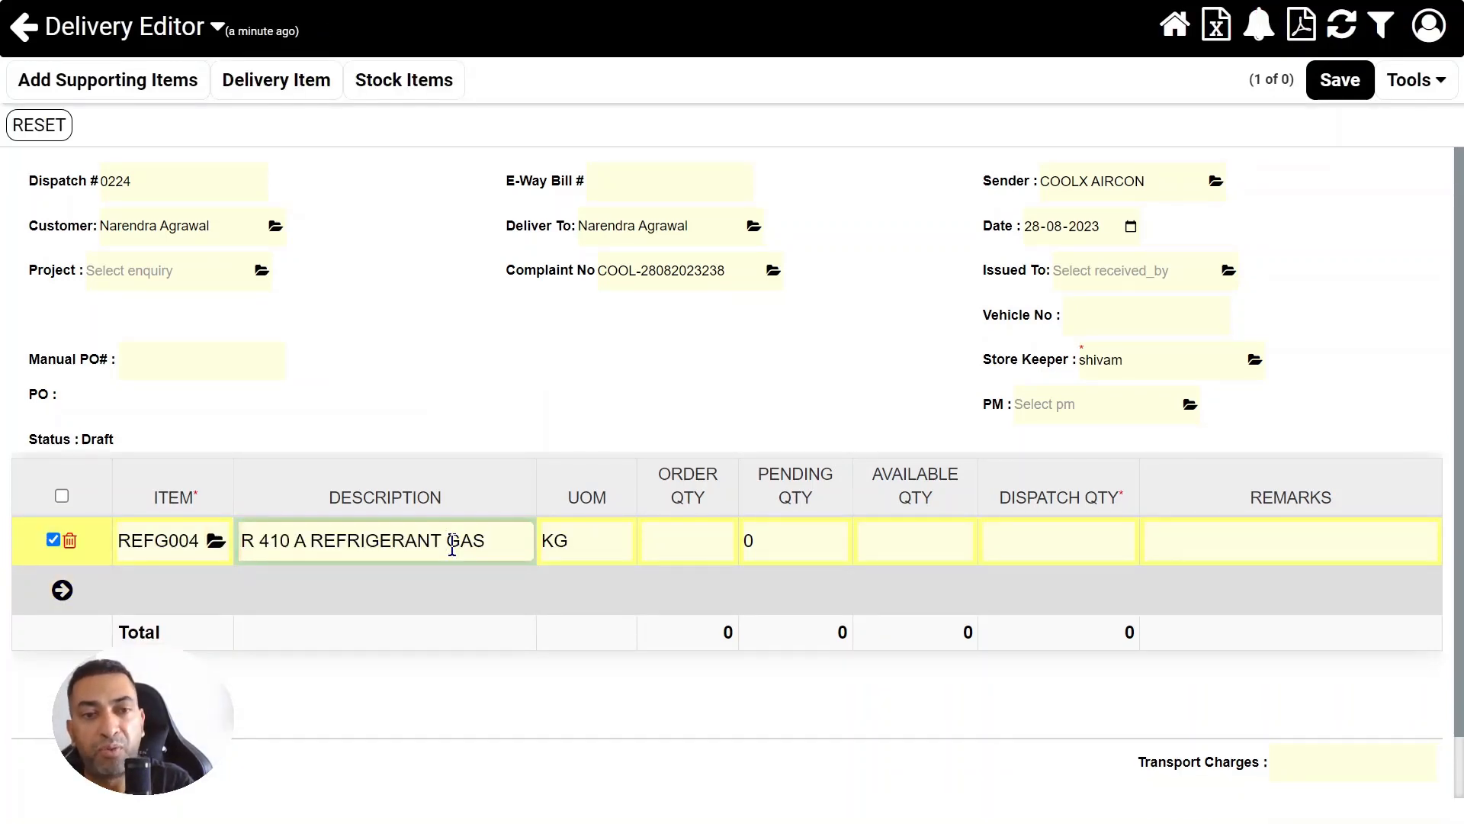
left_click(1068, 540)
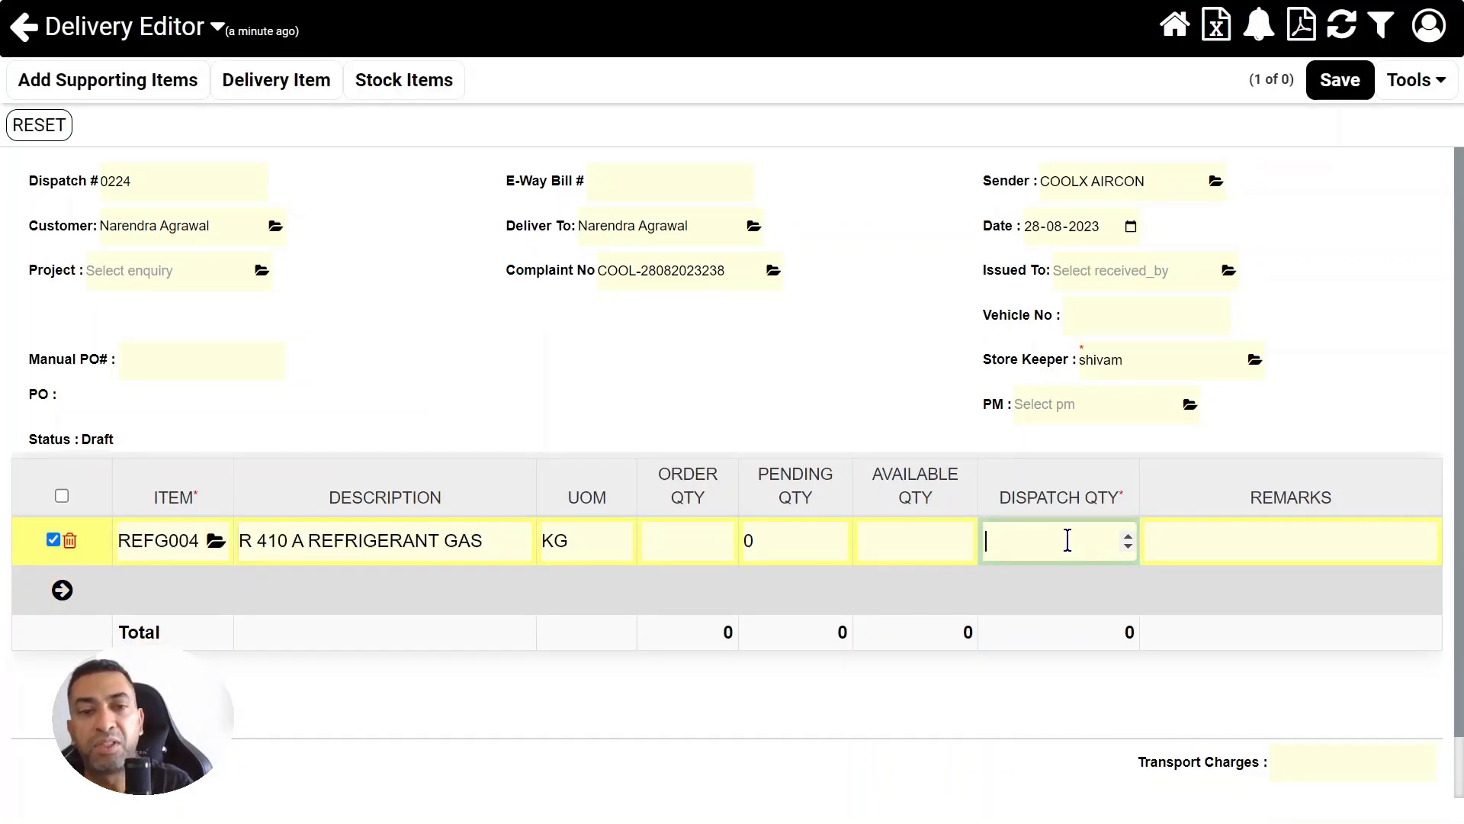
type("5")
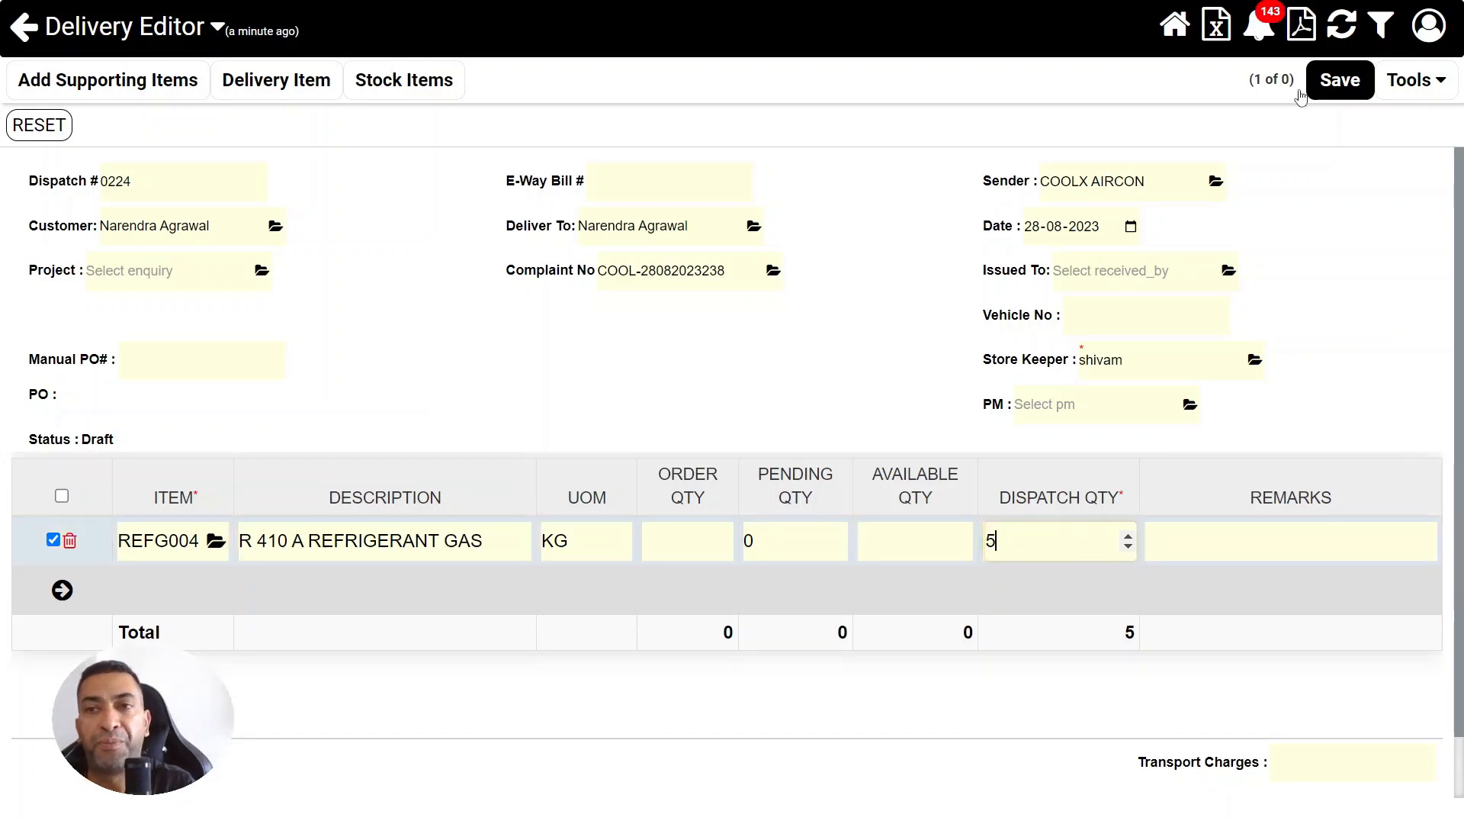
left_click(1342, 79)
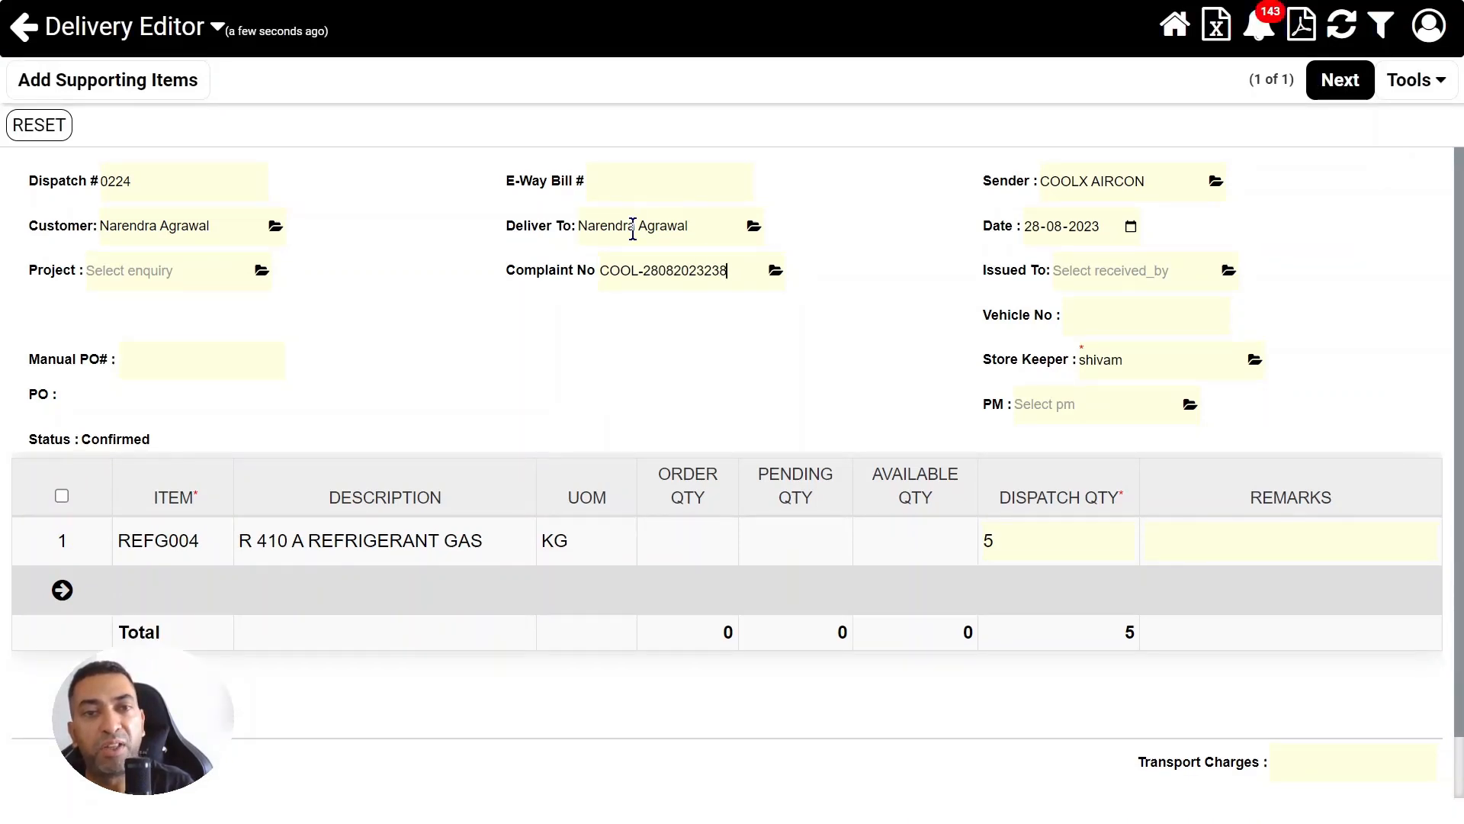
left_click(1338, 85)
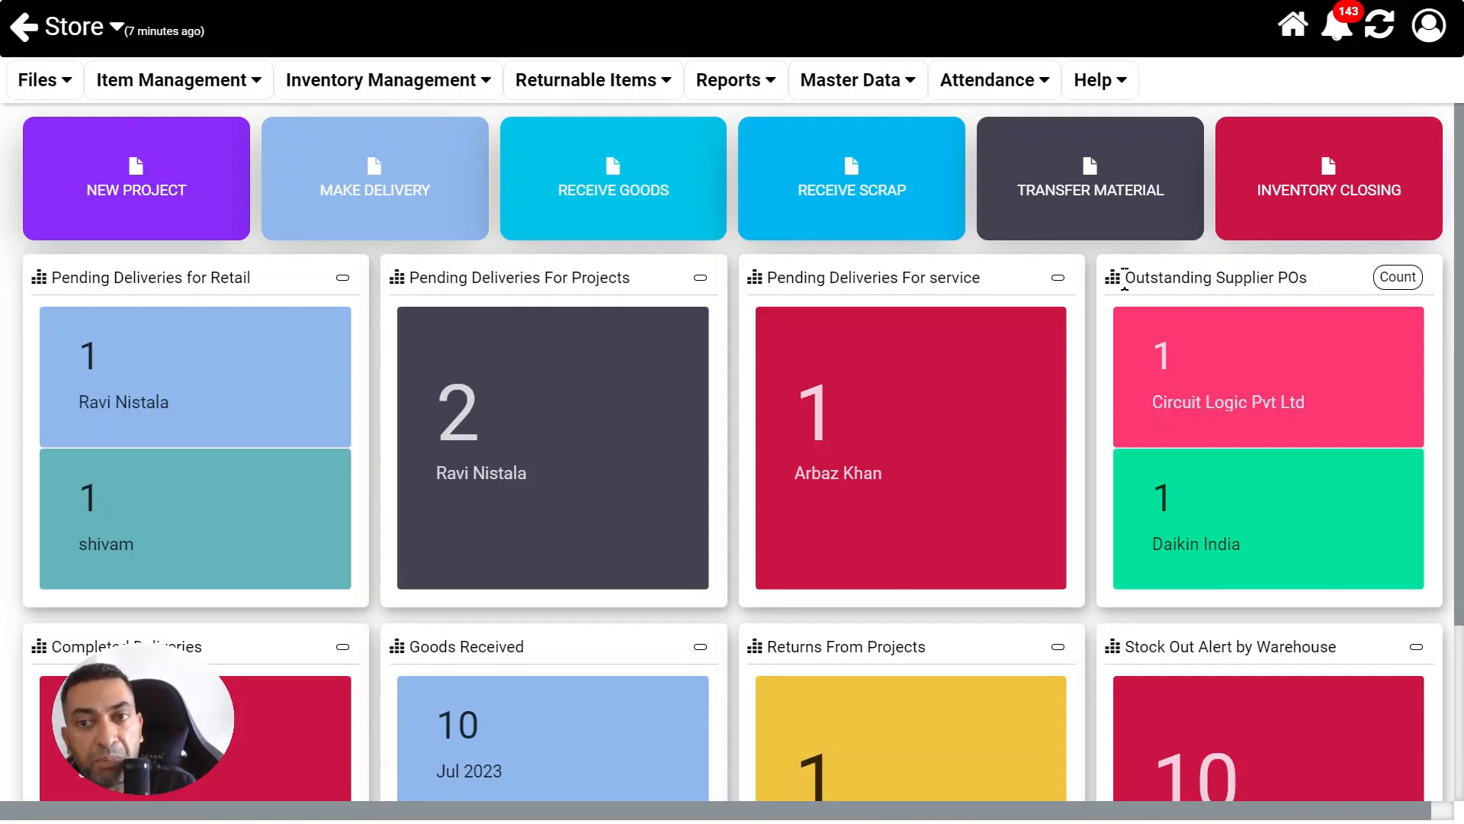
Start a goods receipt from Circuit Logic Pvt Ltd, received at COOLX AIRCON under invoice number INV1201
left_click_drag(1124, 276, 1307, 276)
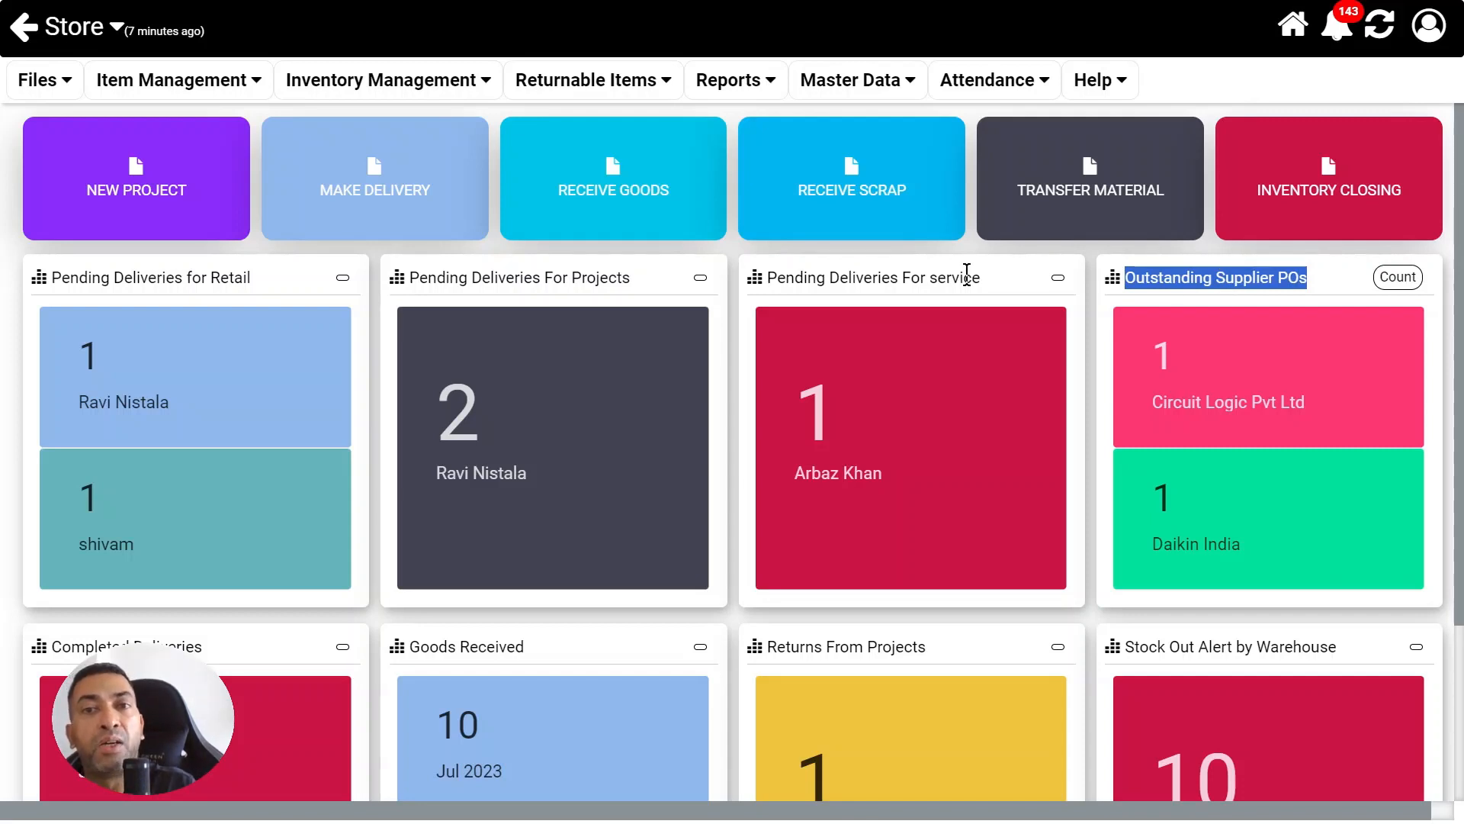
left_click(624, 212)
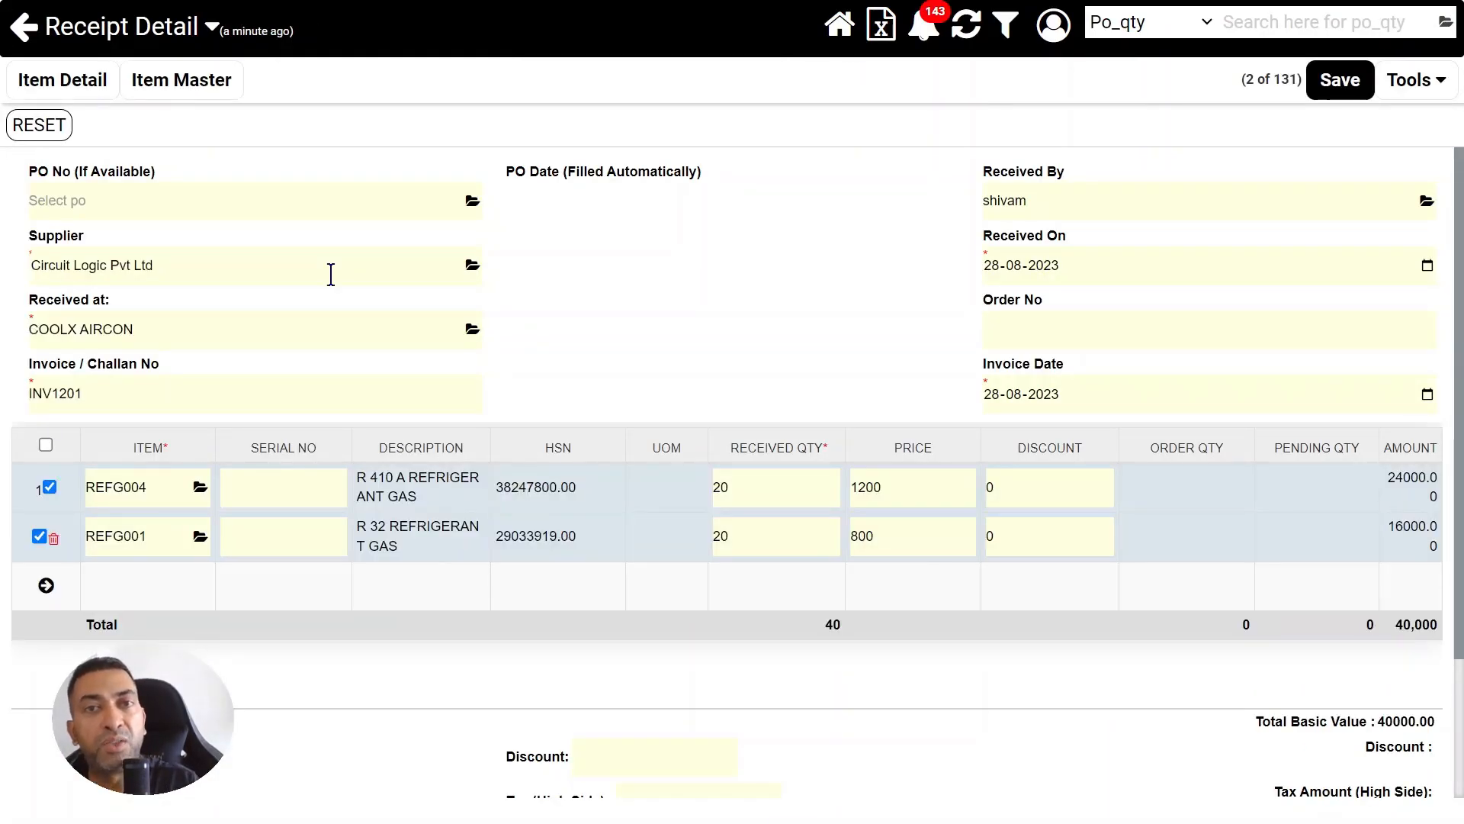
left_click(331, 274)
left_click(287, 317)
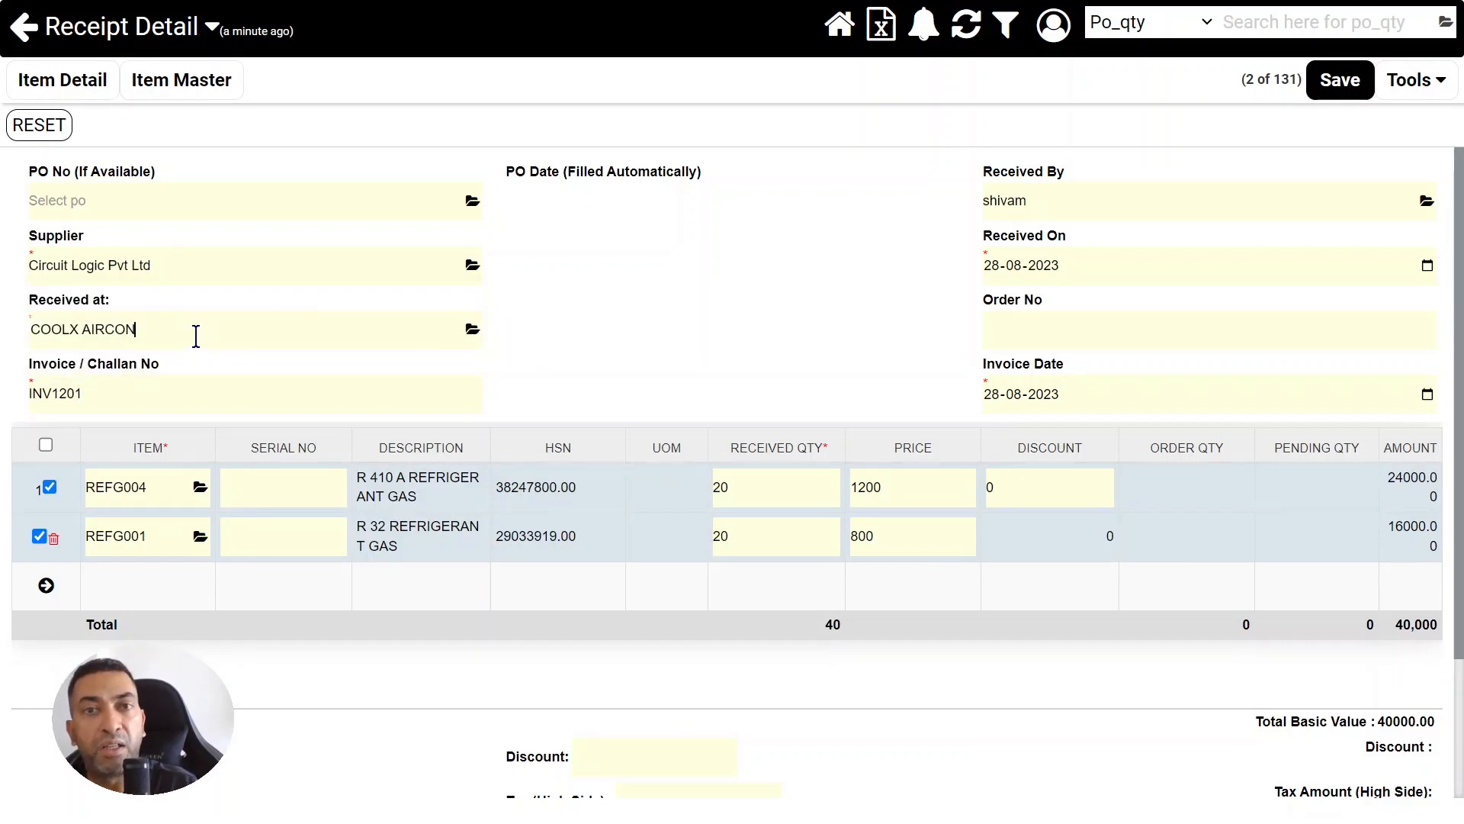
left_click(183, 382)
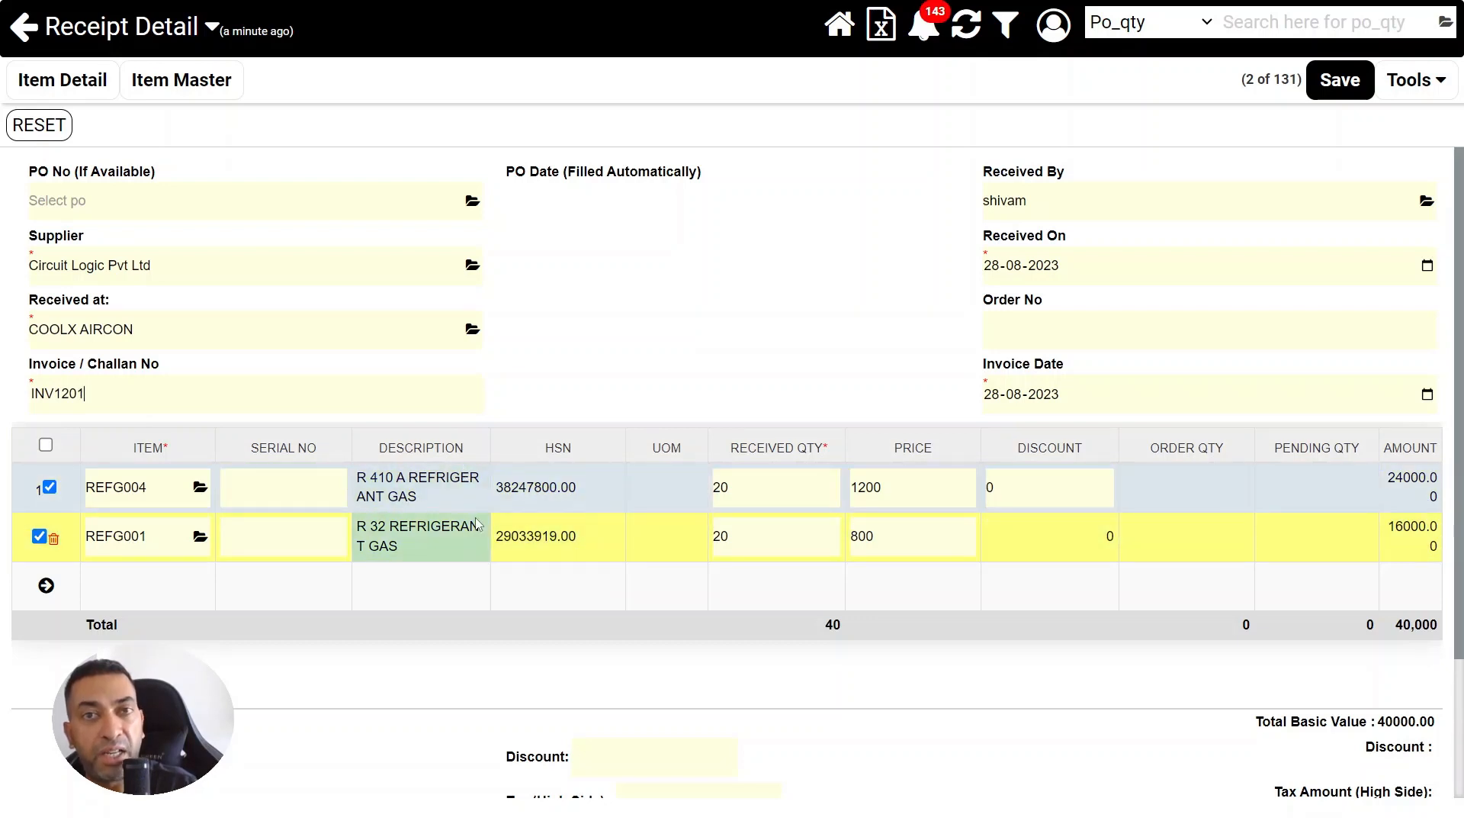
Enter received quantity 20 for both REFG004 and REFG001, priced 1200 and 800, and save the goods receipt
left_click(800, 492)
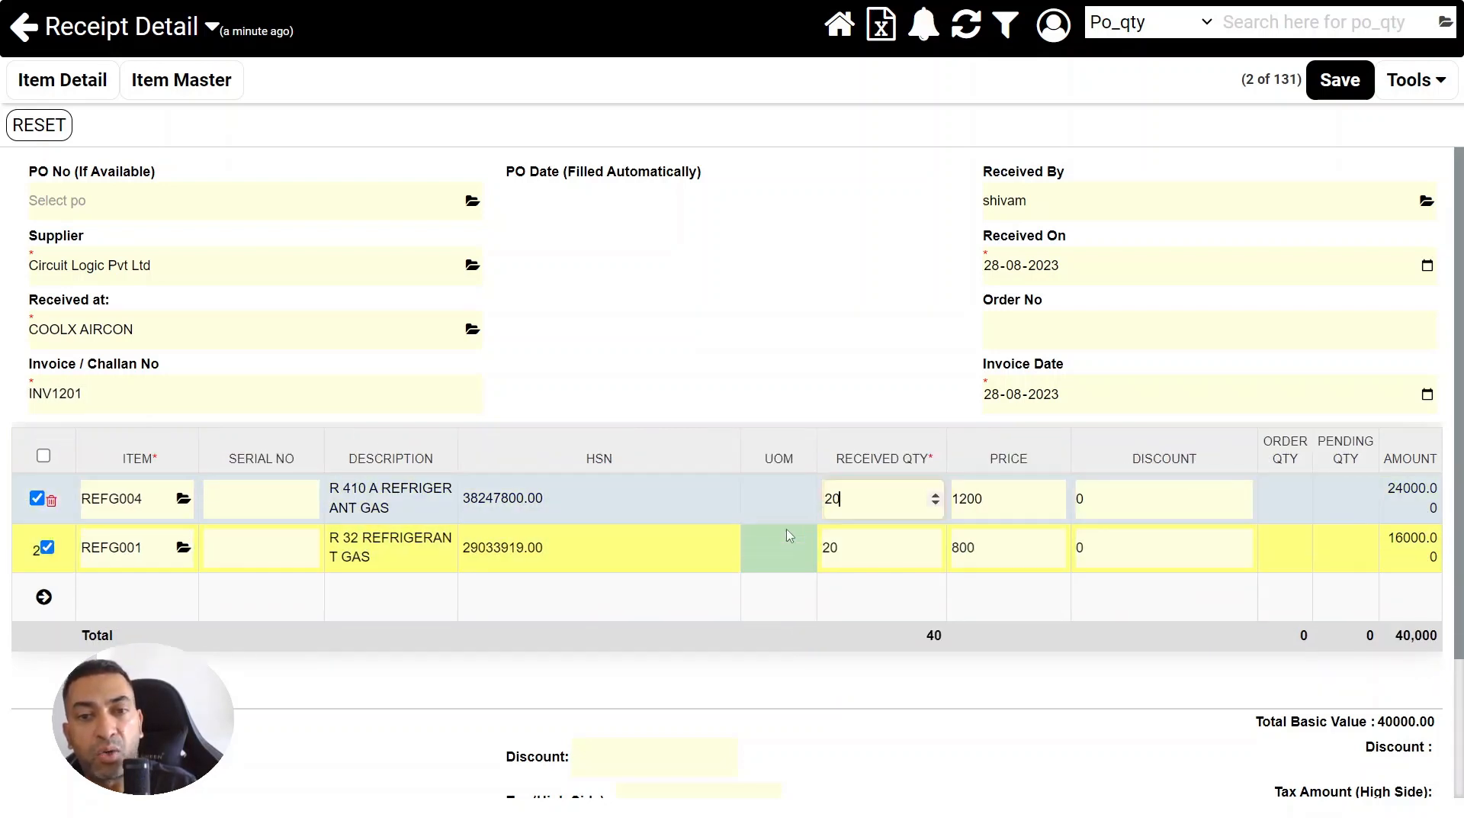
left_click(870, 560)
left_click(1004, 556)
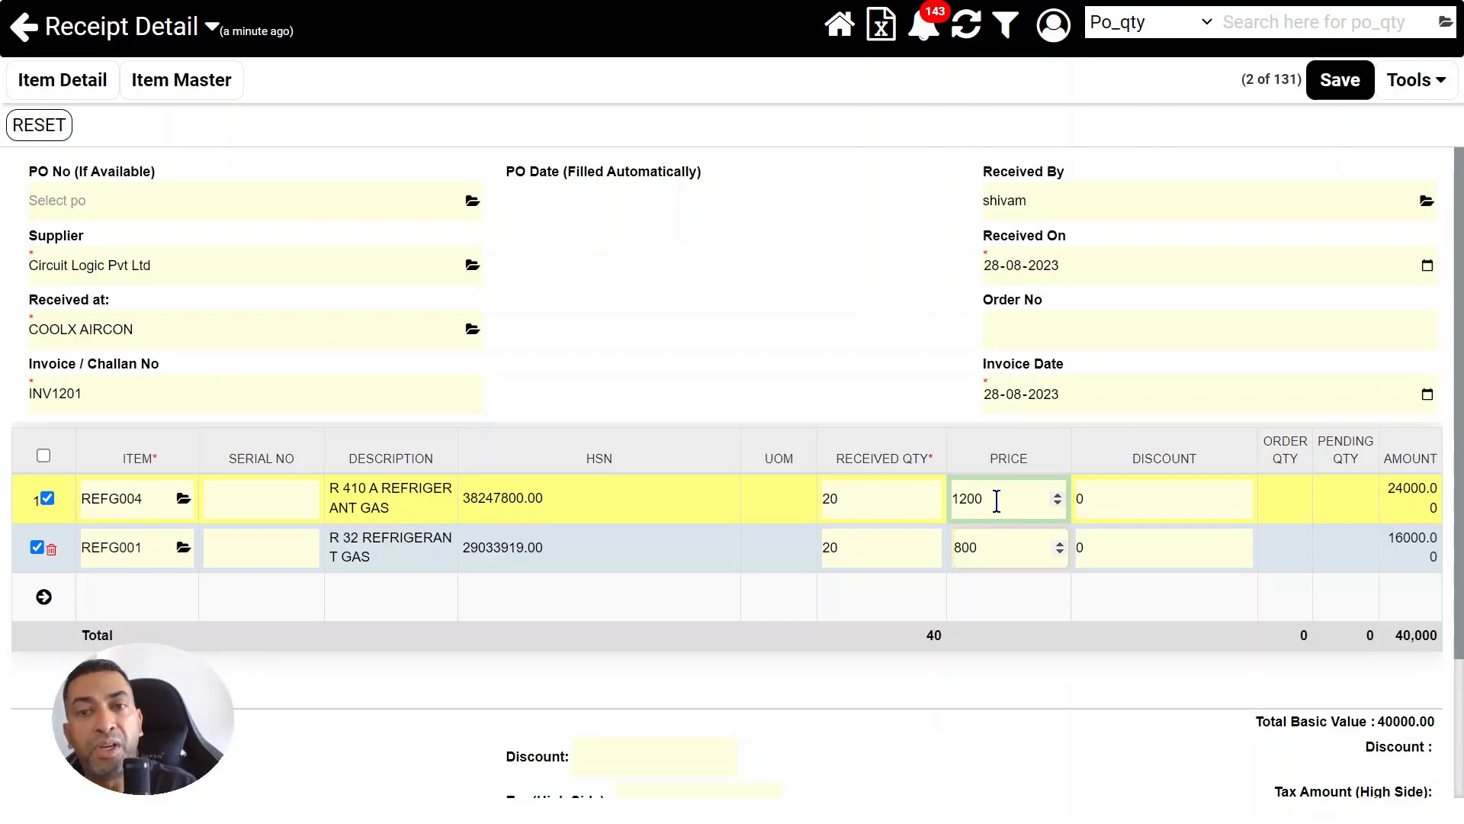
left_click(998, 545)
left_click(1002, 497)
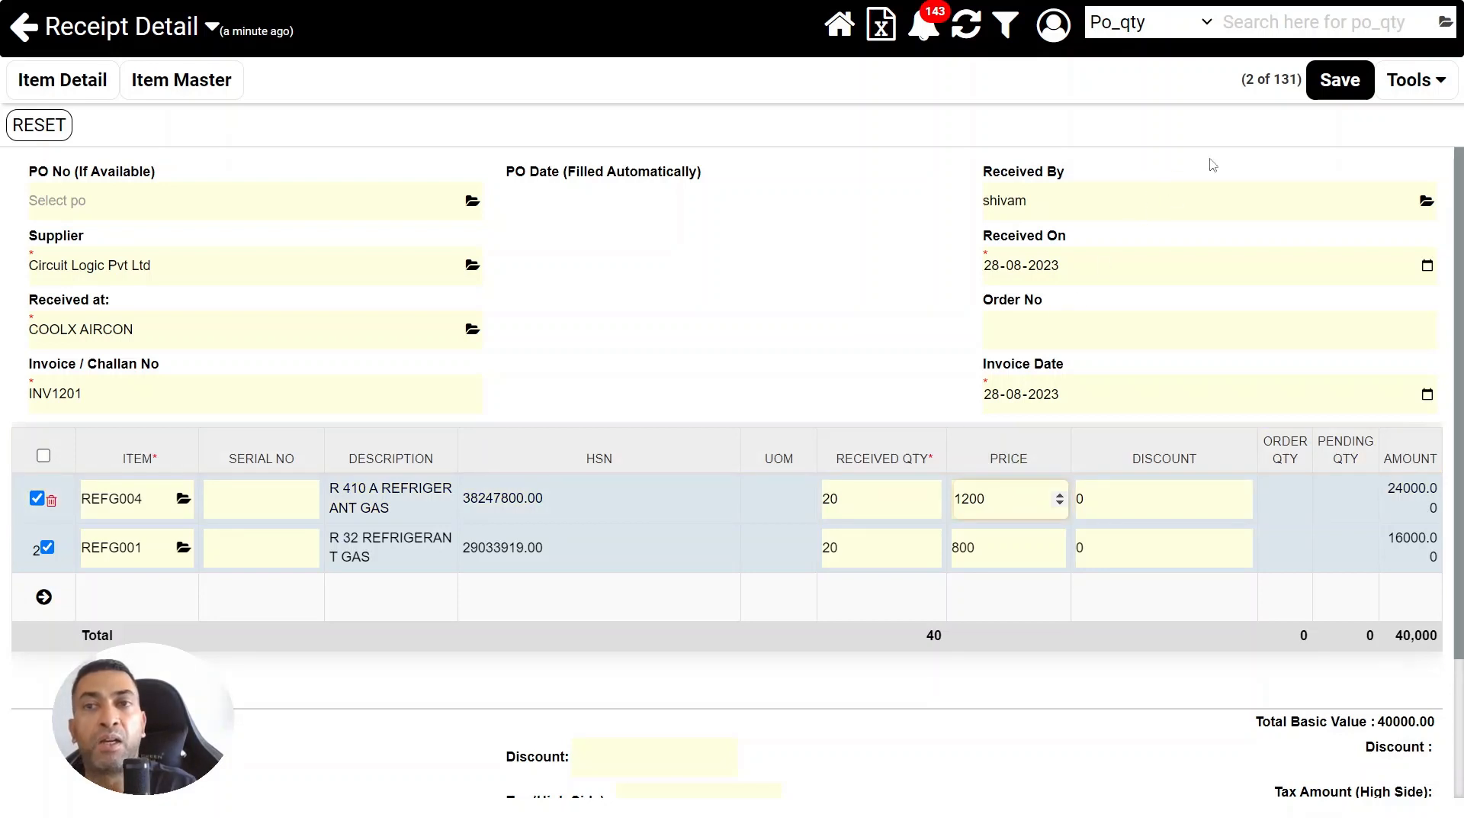
left_click(1338, 84)
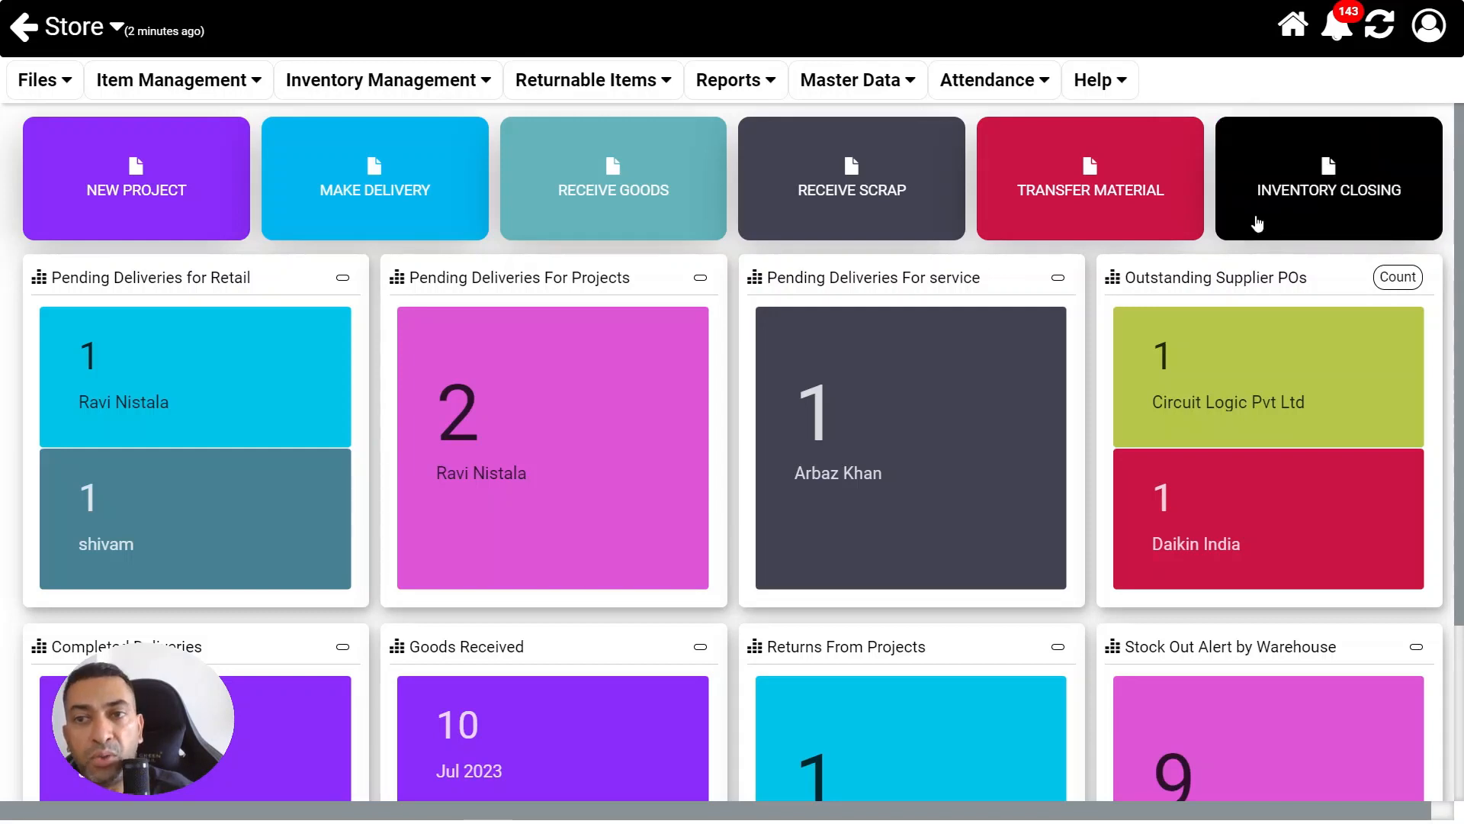
Open the low-side inventory closing for CoolX Aircon and filter its items by "refg"
left_click(1257, 223)
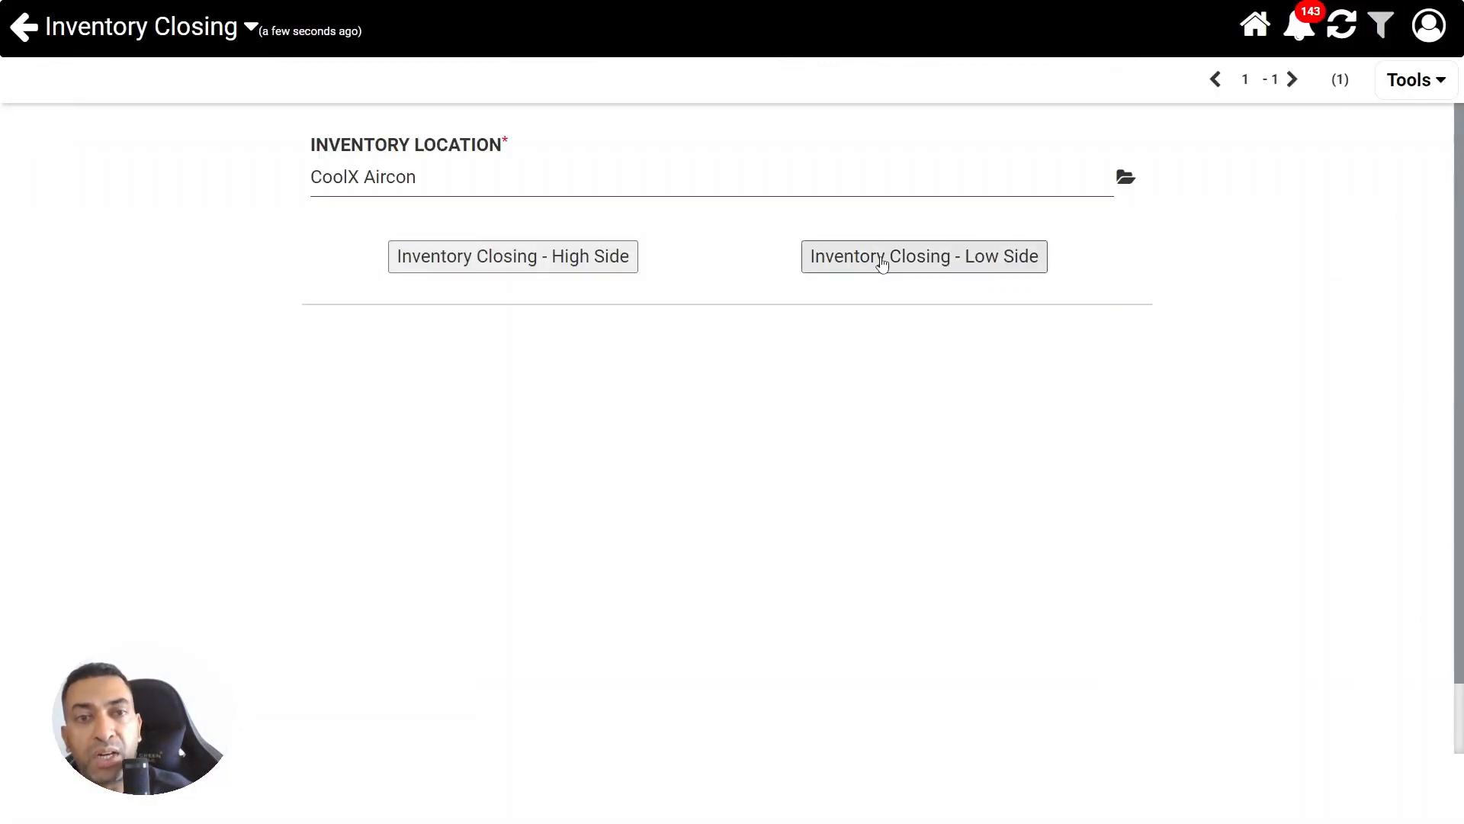
left_click(878, 260)
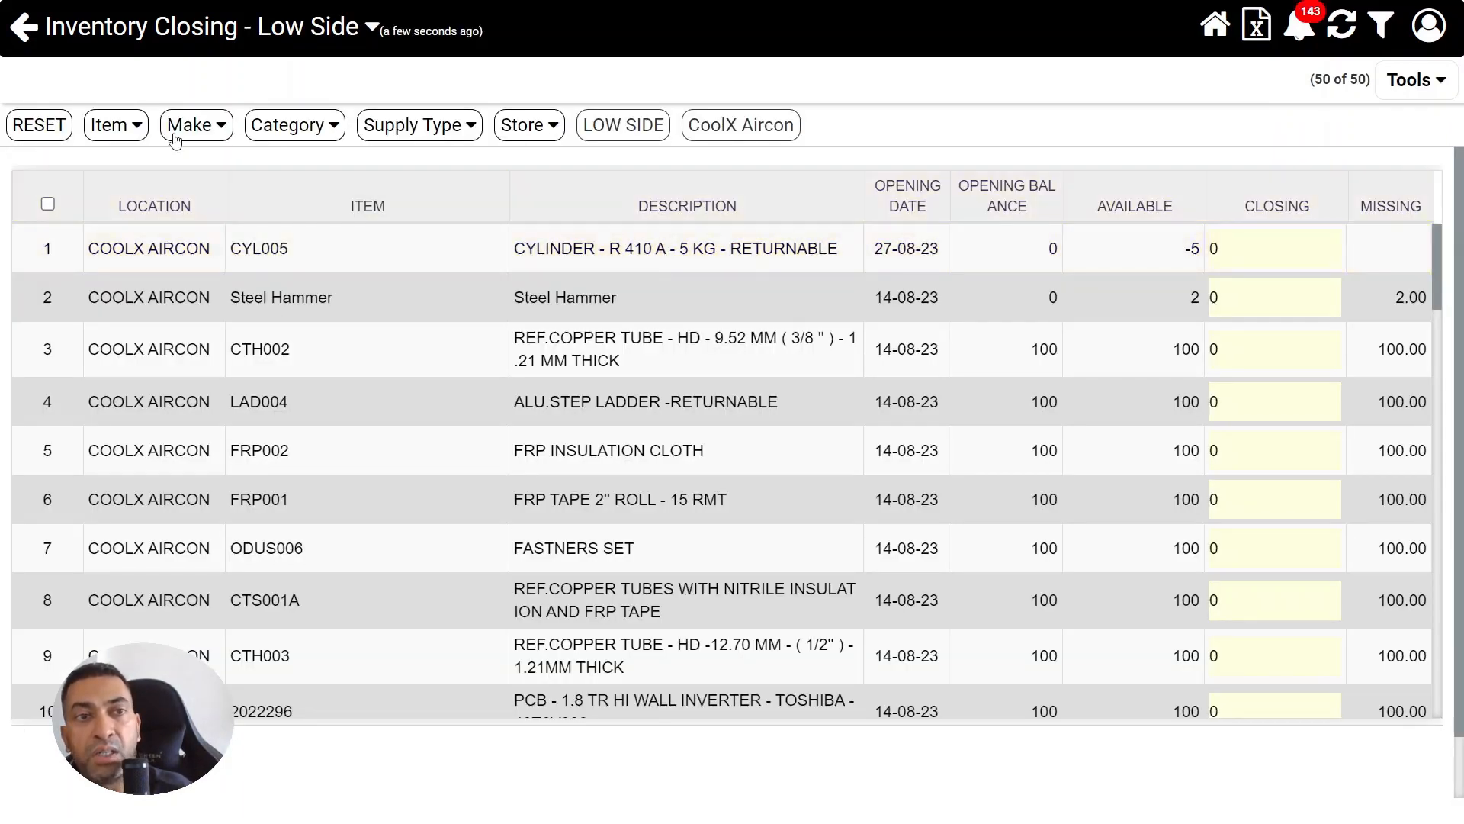
left_click(119, 127)
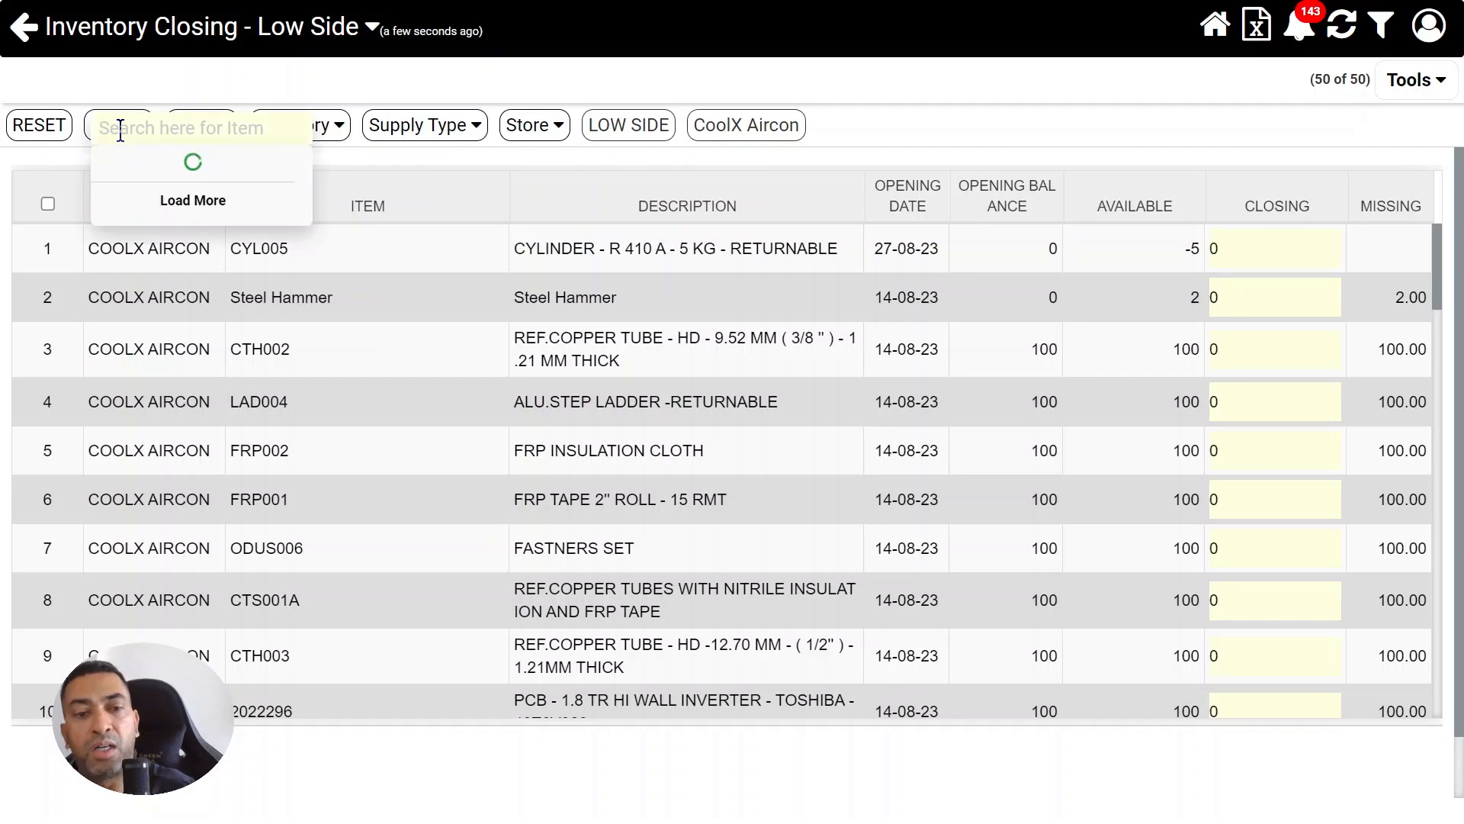
type("refg")
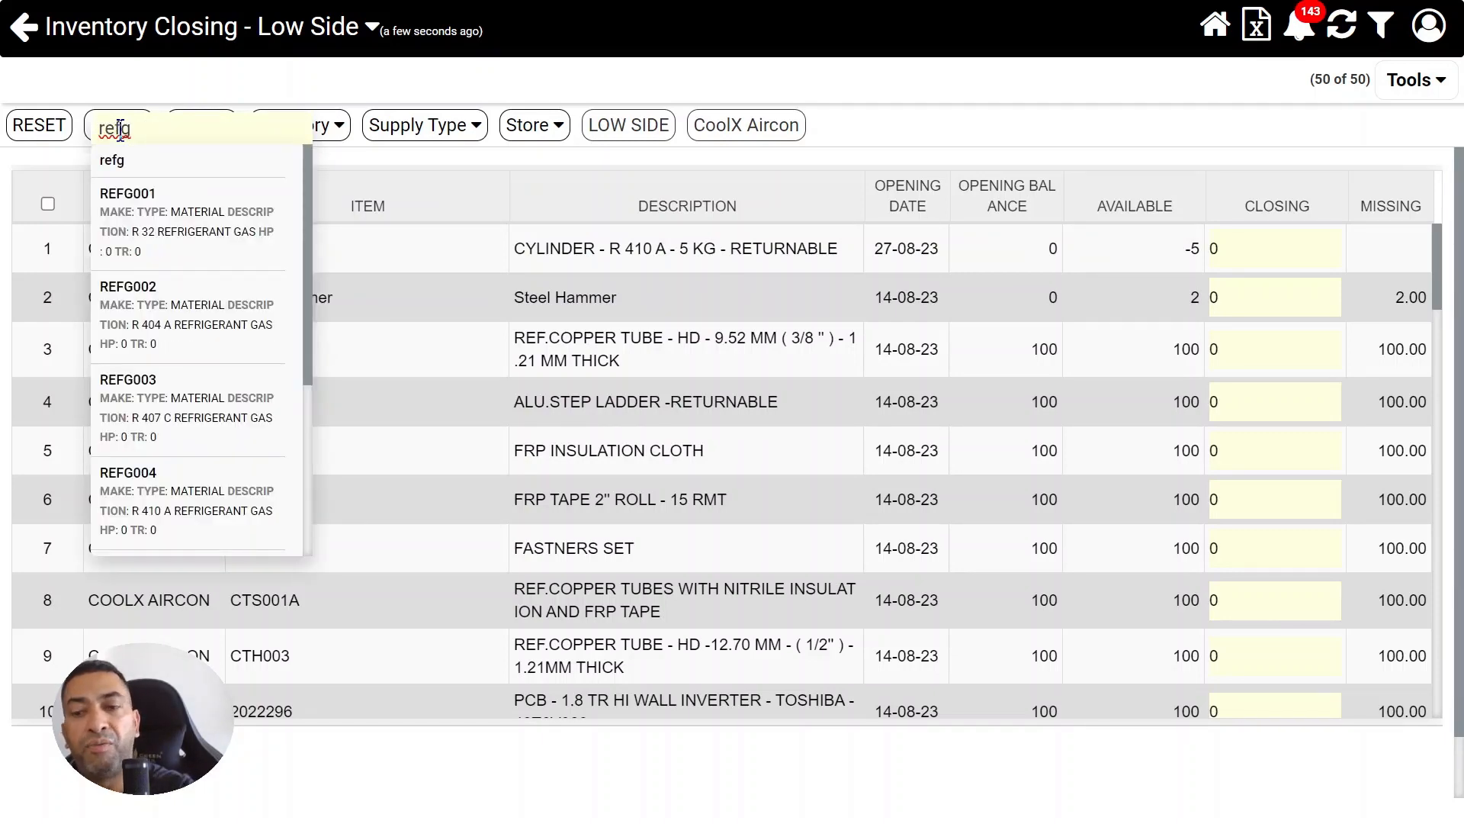
key("Return")
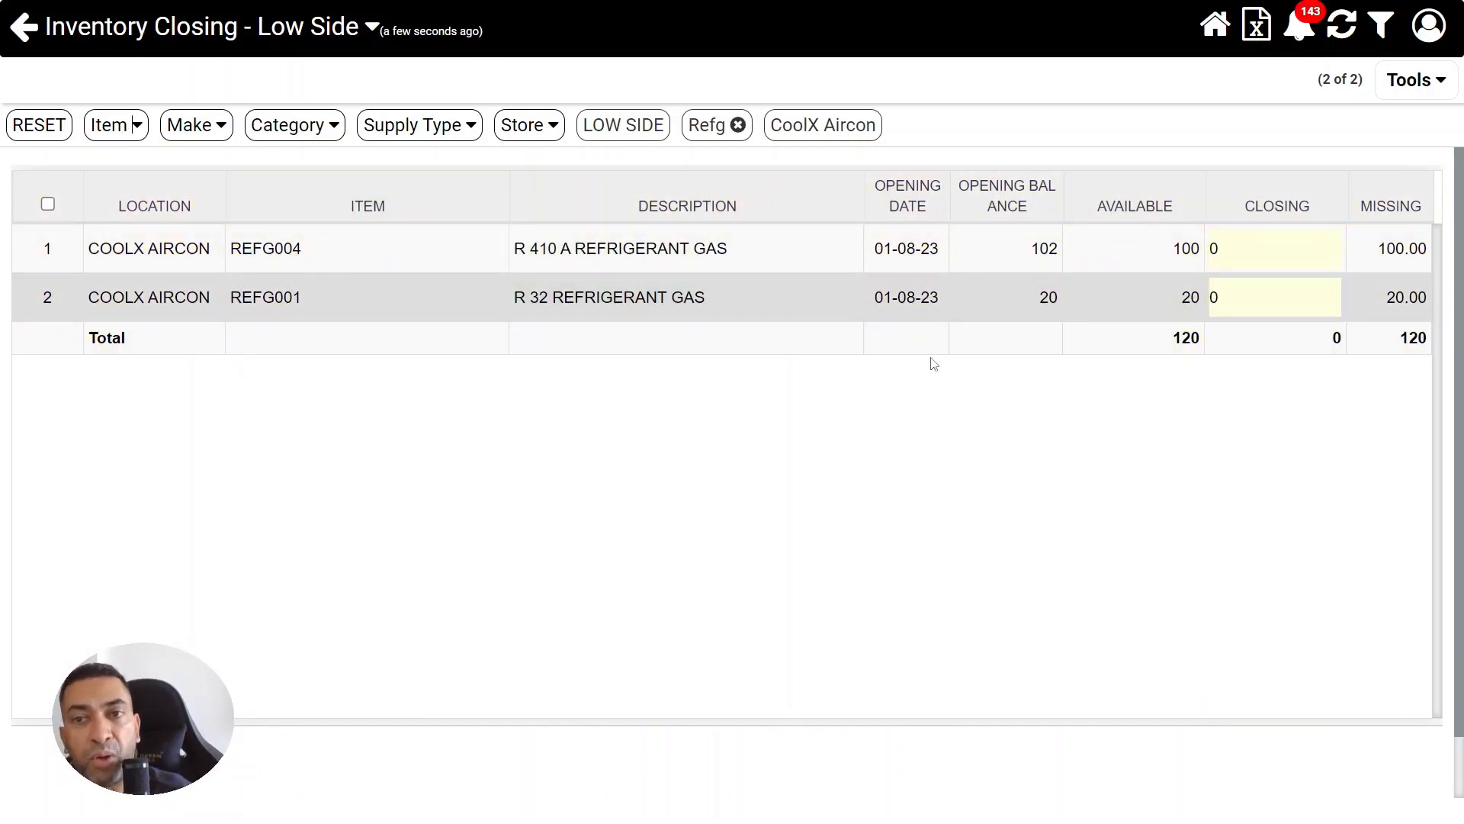
Save closing quantities of 100 for REFG004 and 20 for REFG001, and open the inventory closing records
left_click(1263, 258)
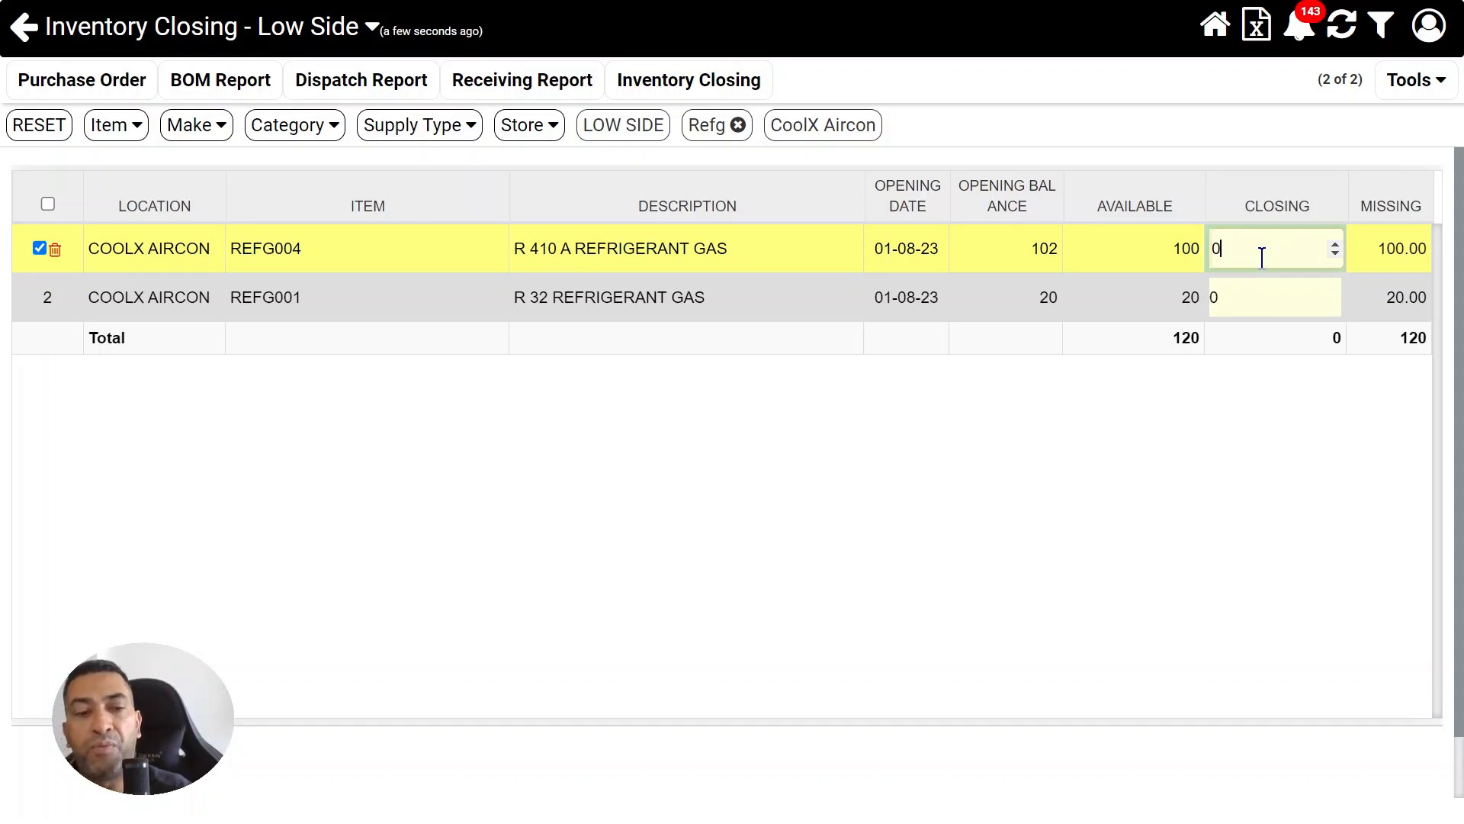
key("BackSpace")
type("100")
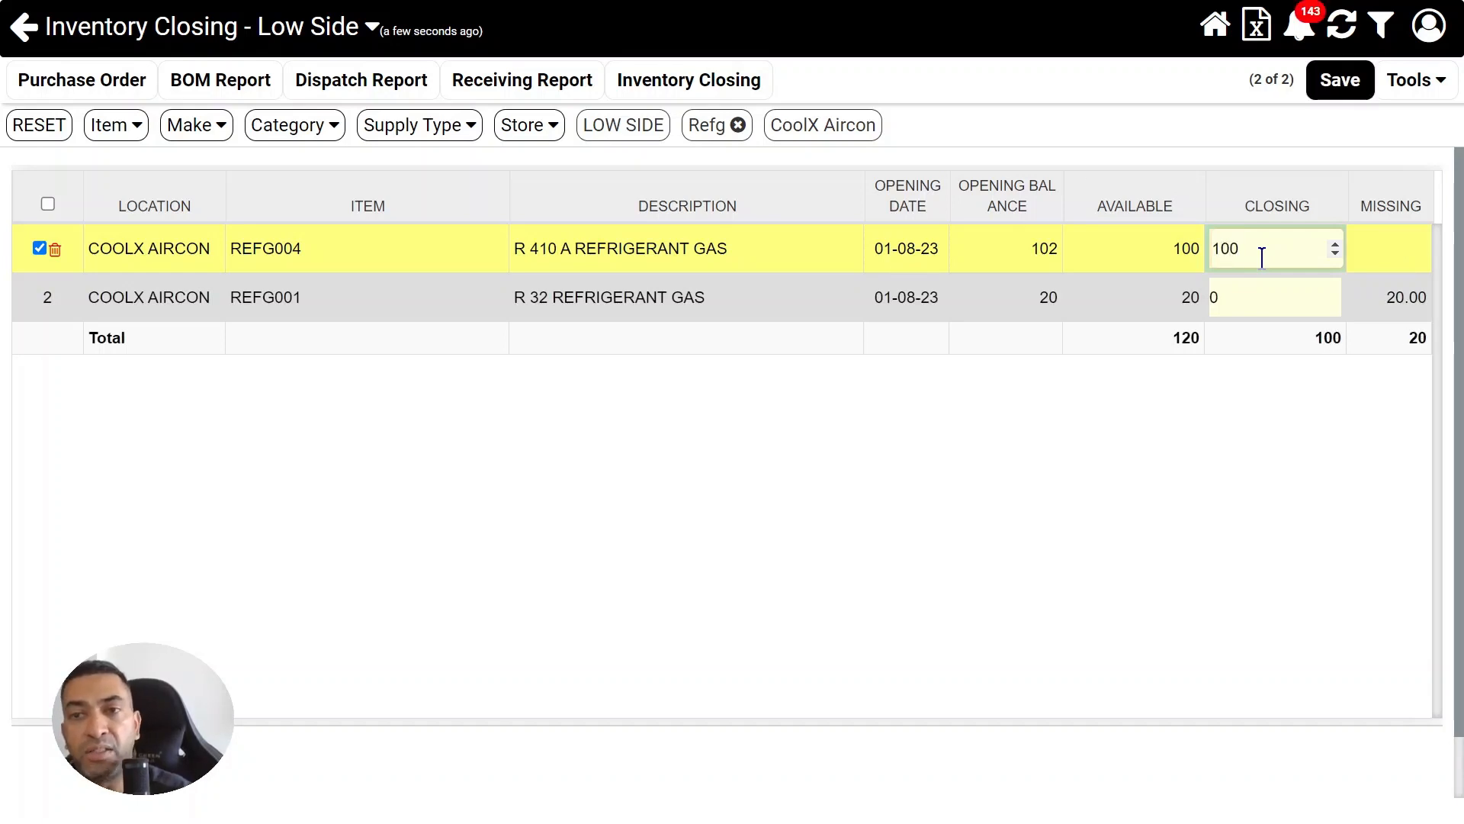
left_click(1249, 296)
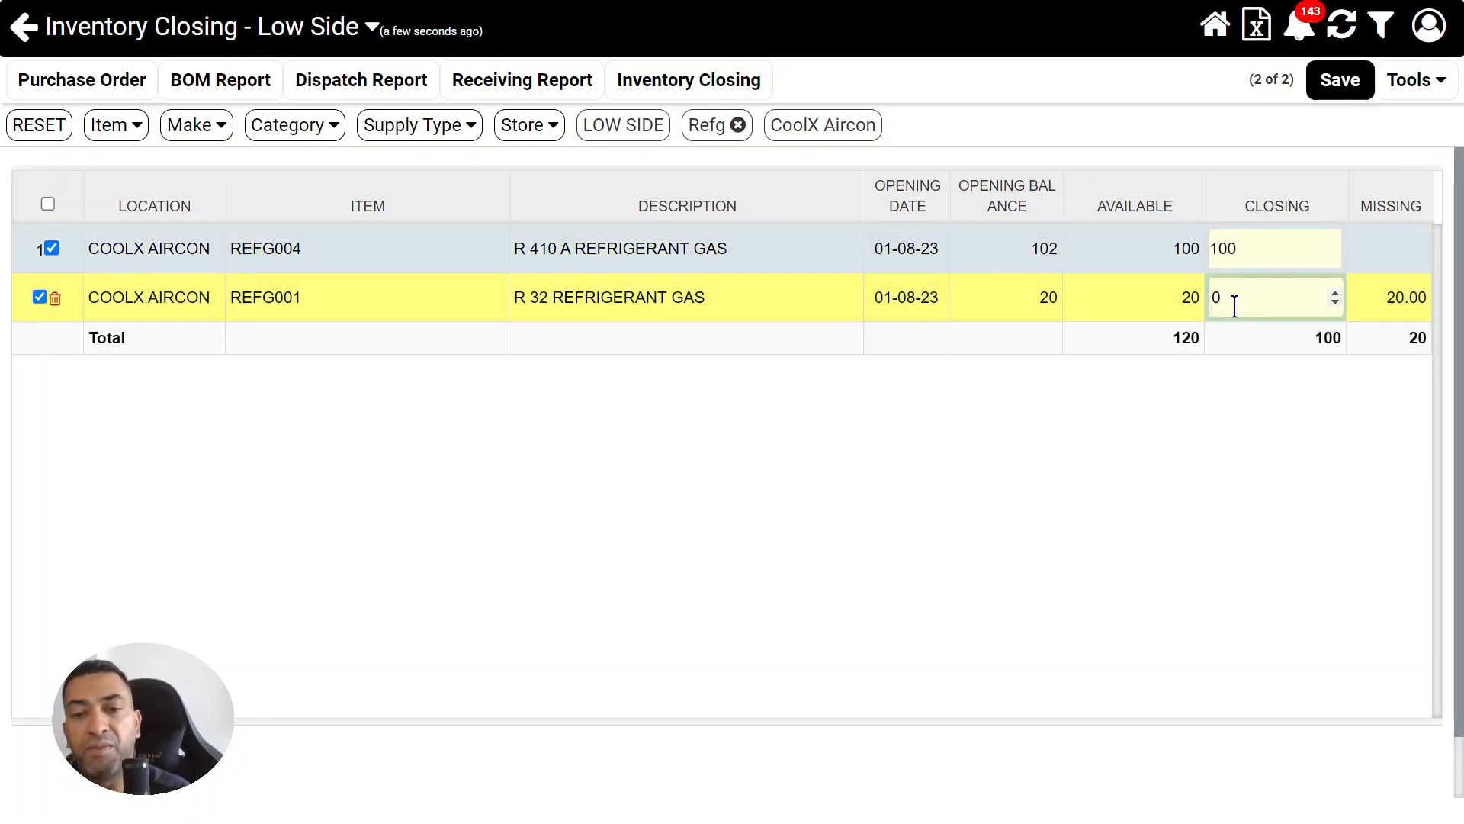
key("BackSpace")
type("20")
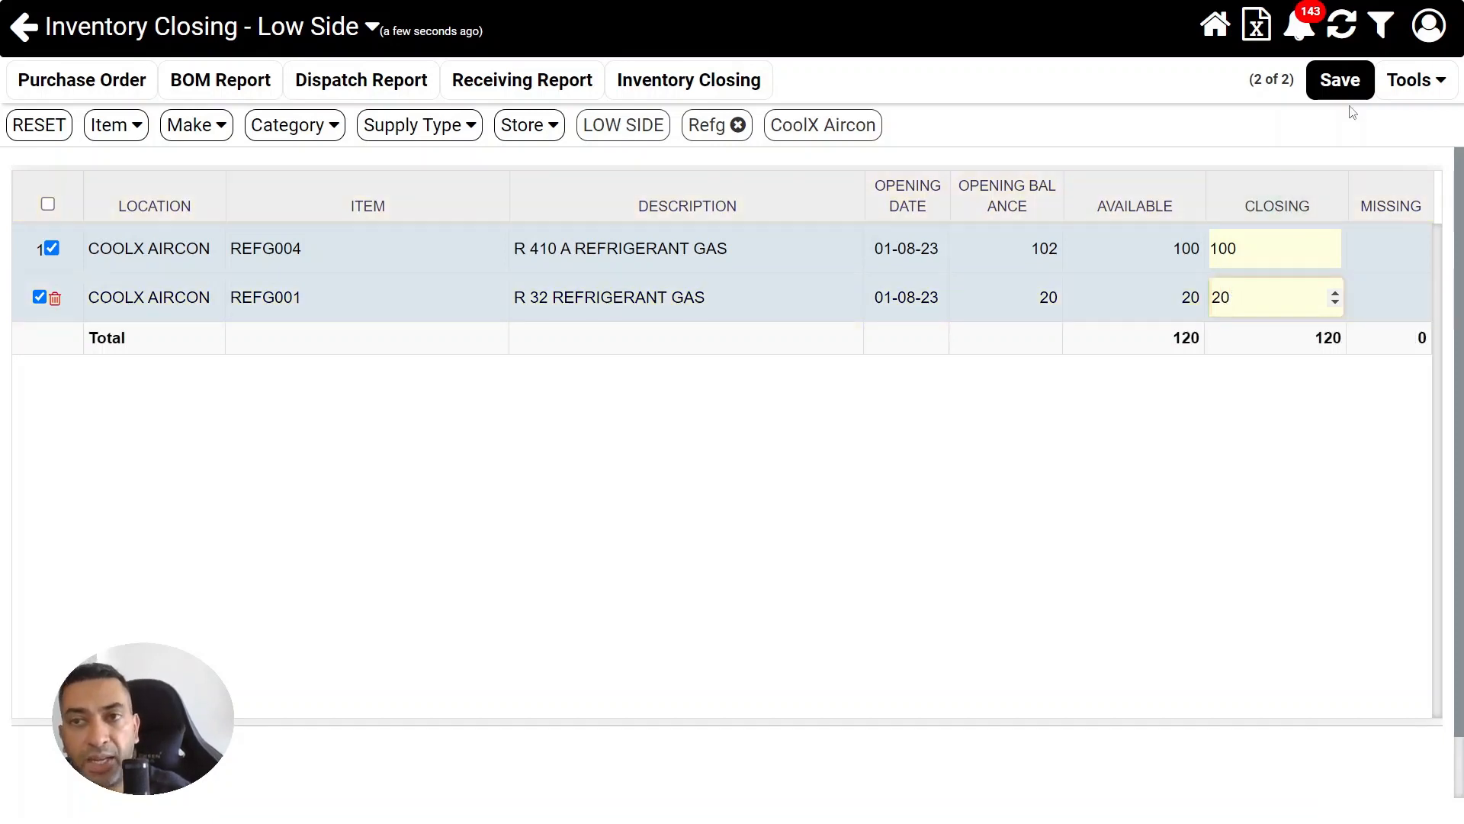
left_click(1340, 80)
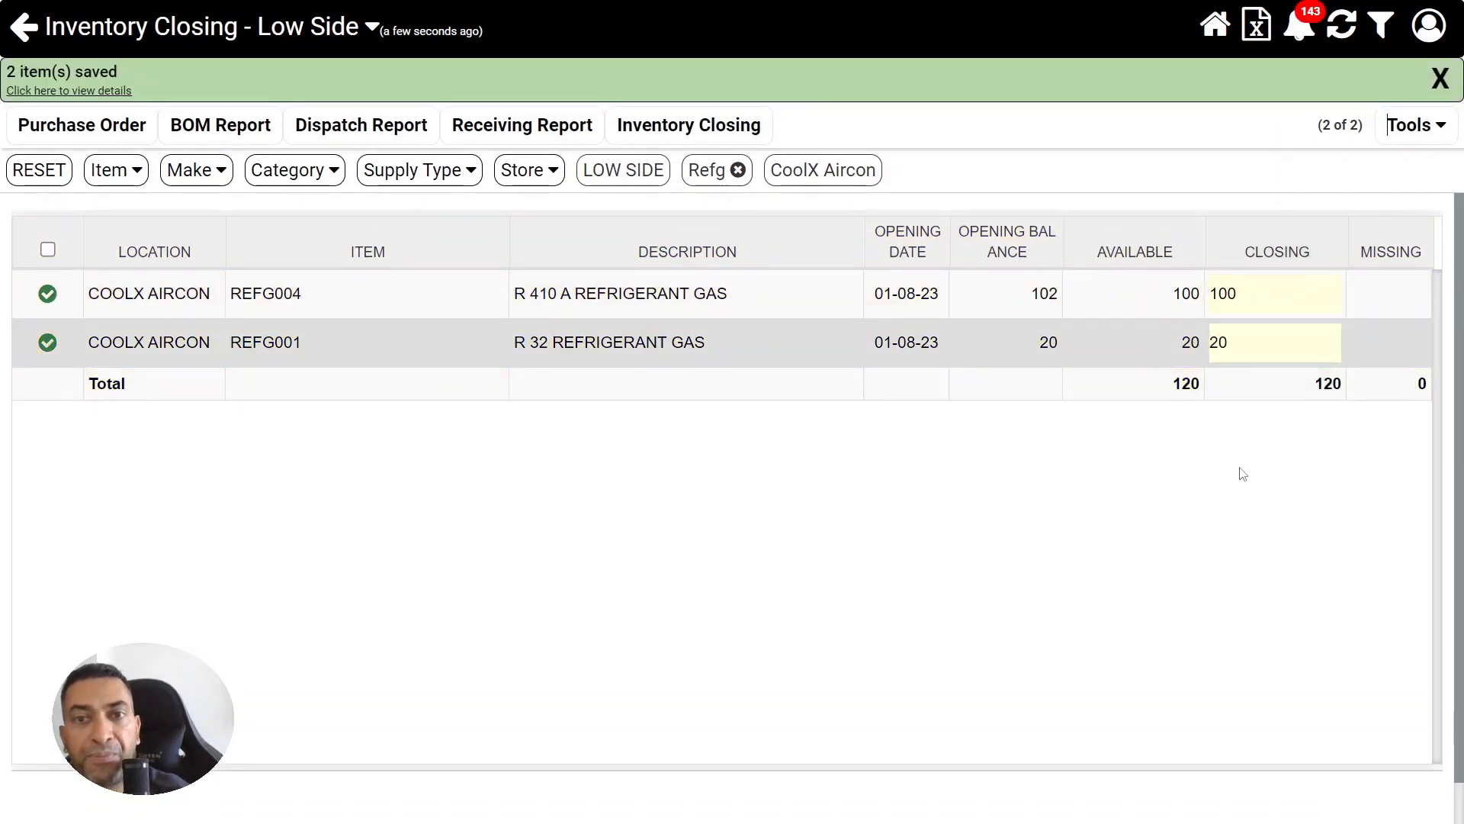
left_click(657, 129)
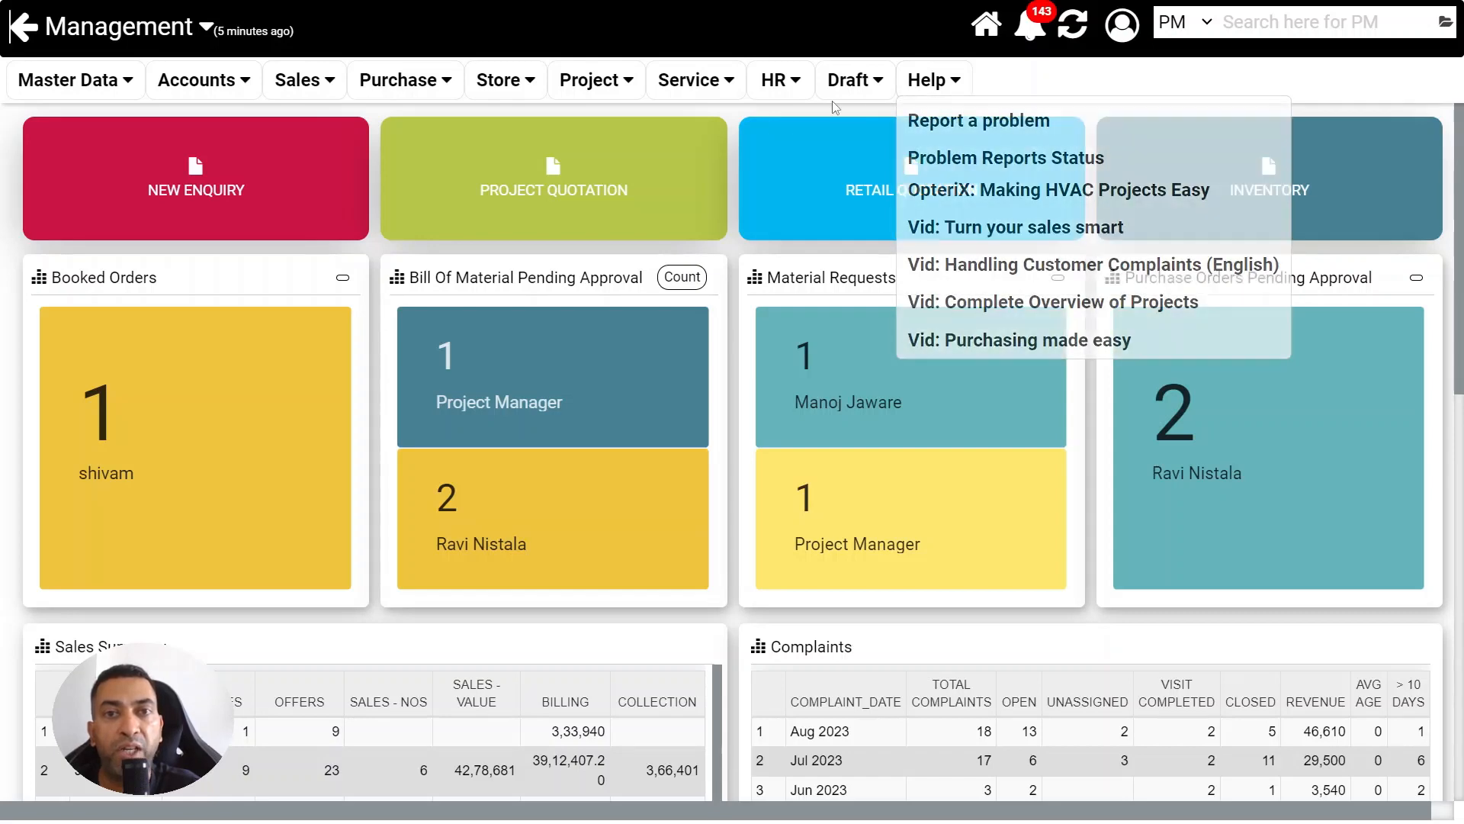
Review the Management dashboard's available functions and its Sales Summary, Complaints, Project Status Report and PNL Summary
mouse_move(764, 95)
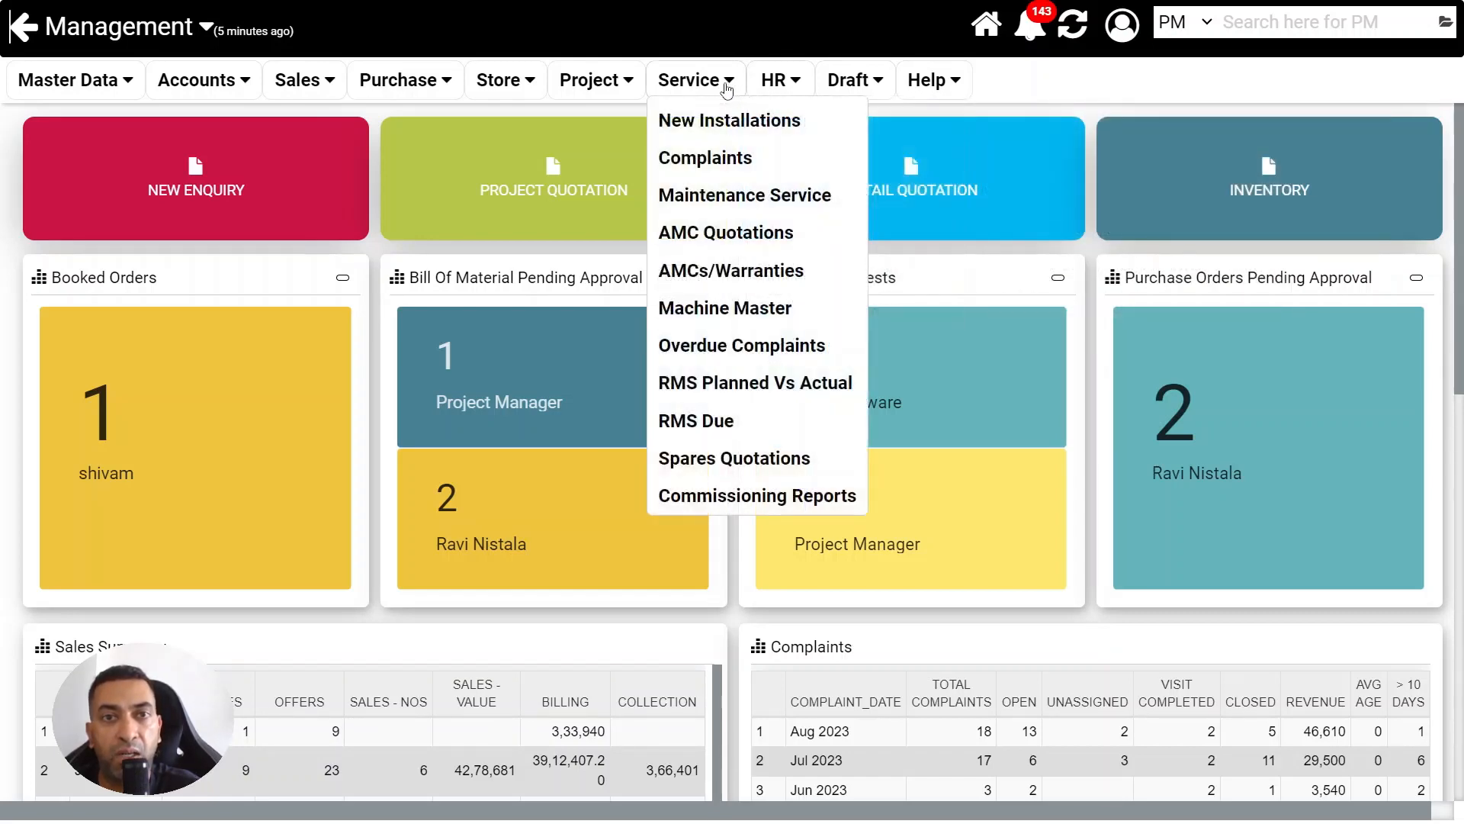
mouse_move(492, 84)
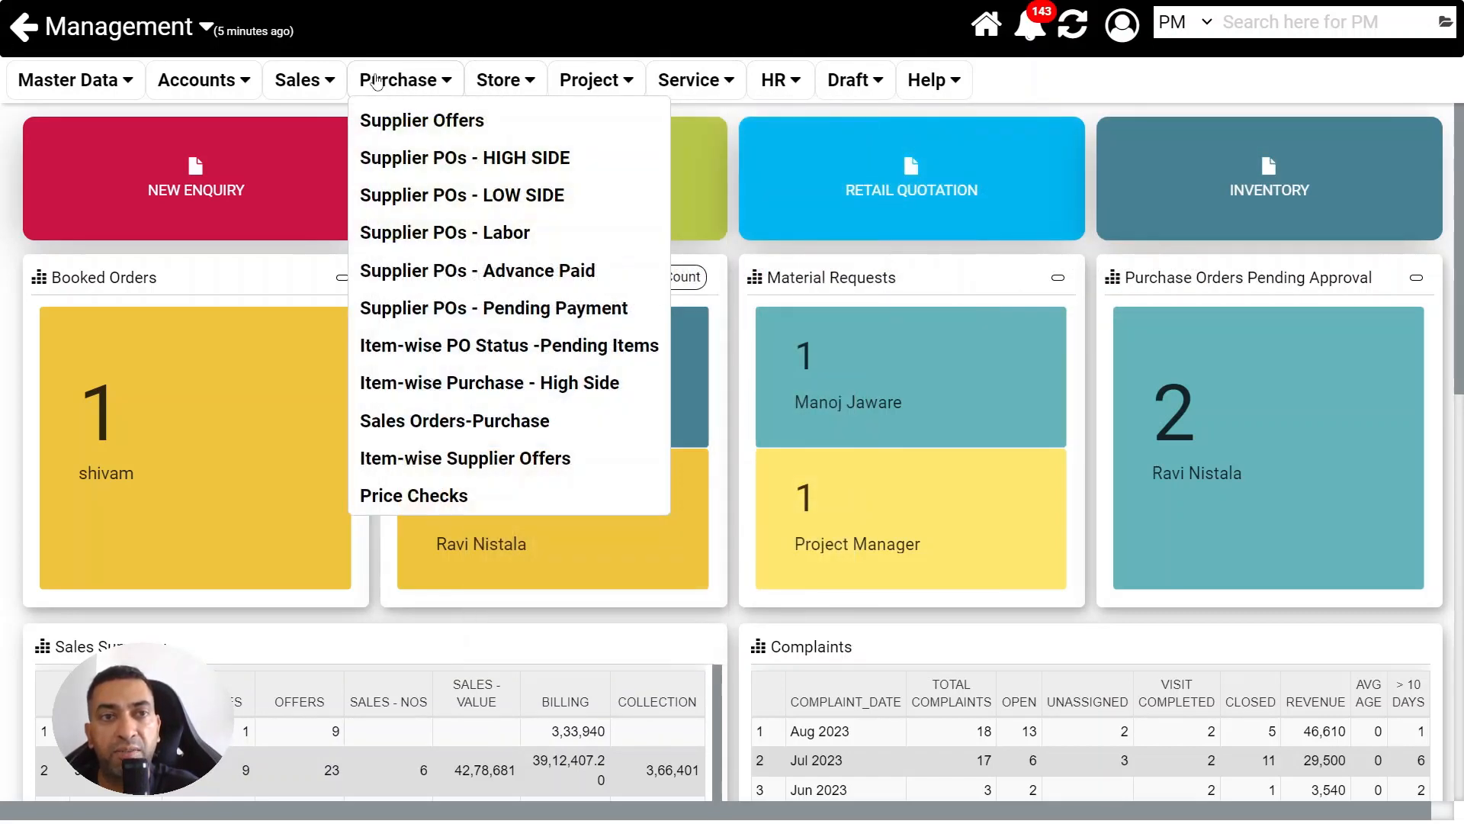
mouse_move(82, 83)
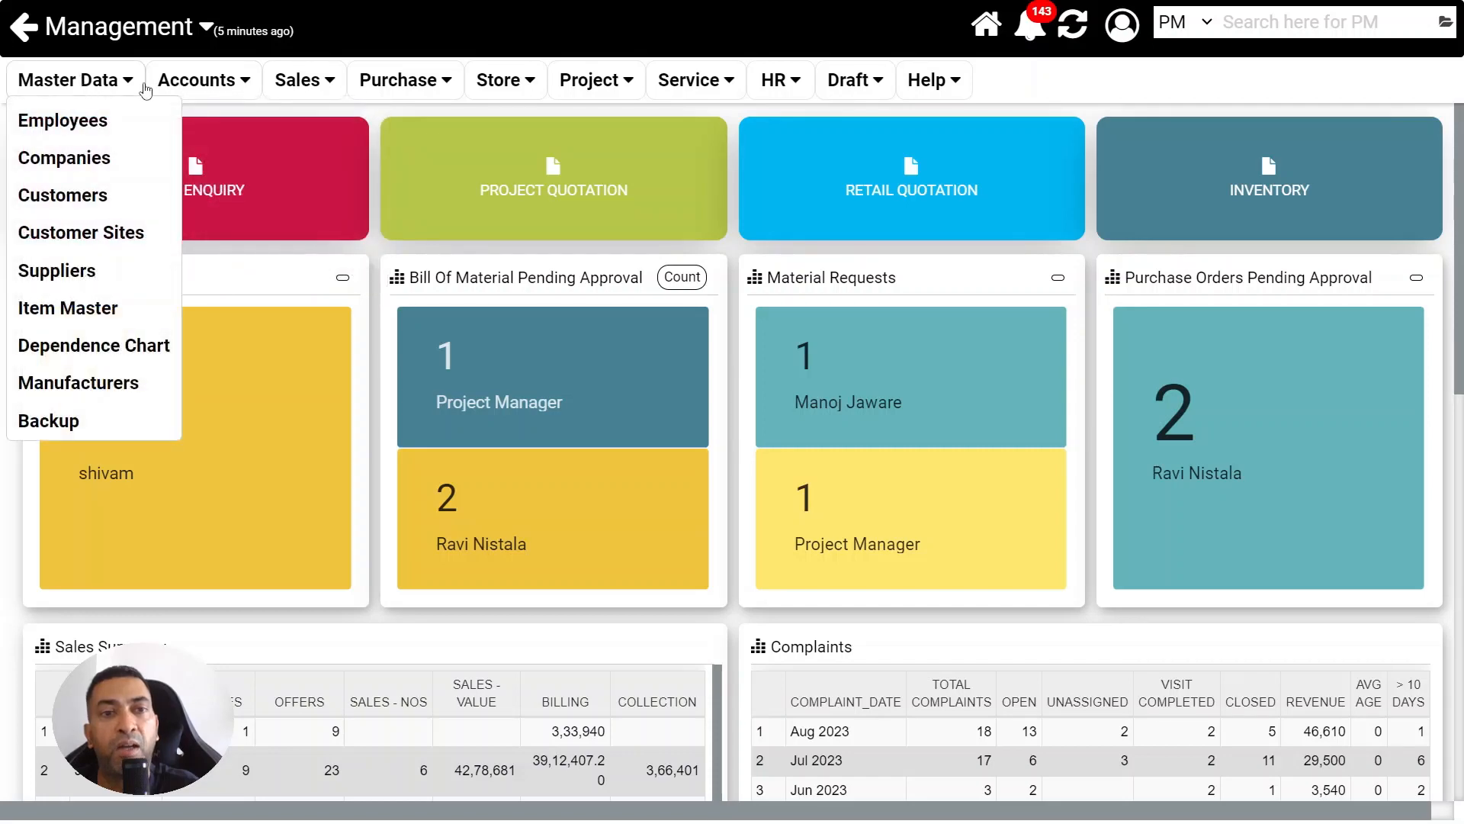
scroll(1461, 622, "down", 3)
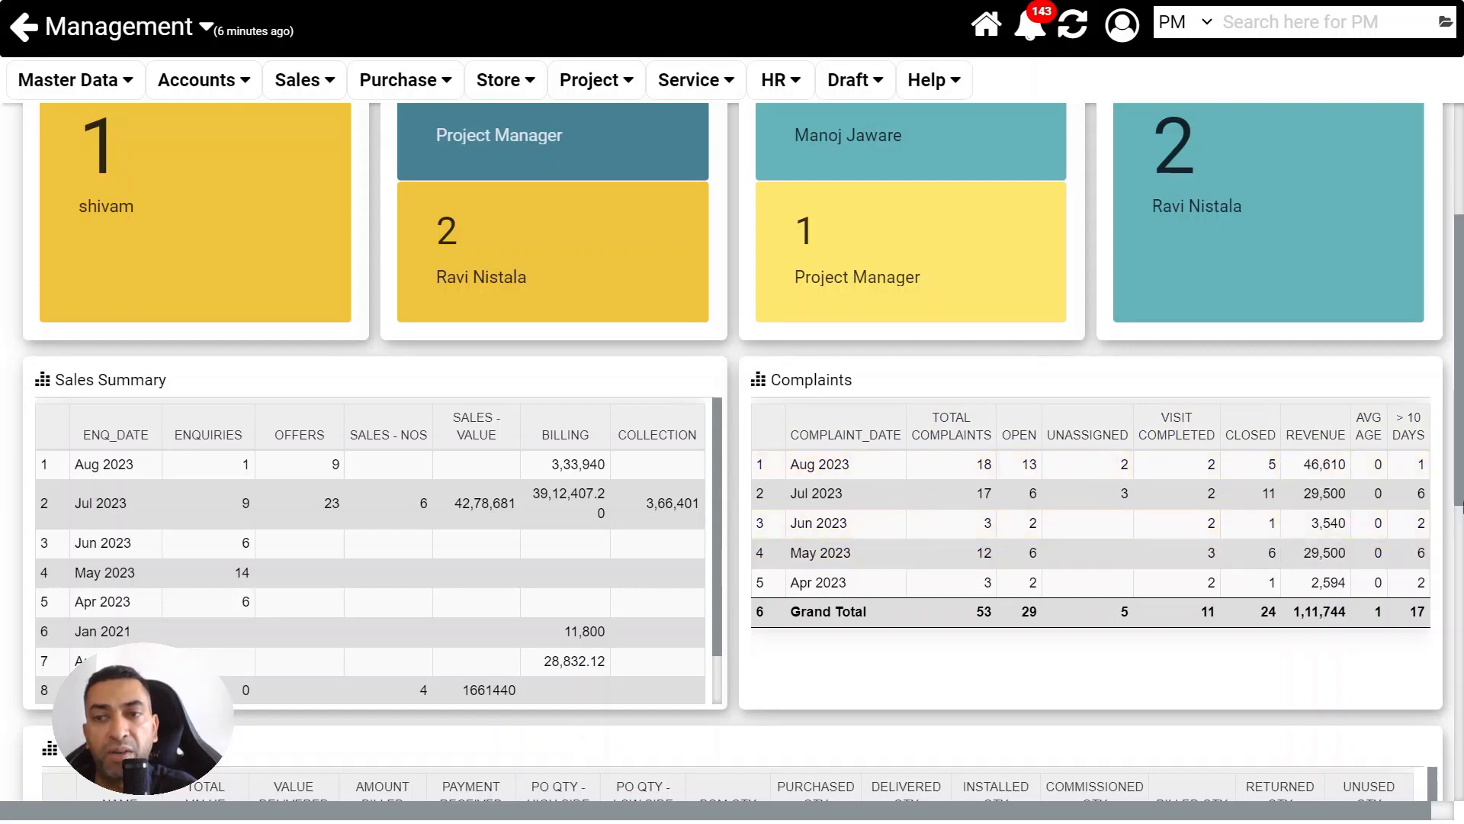
scroll(733, 458, "down", 3)
scroll(732, 458, "down", 3)
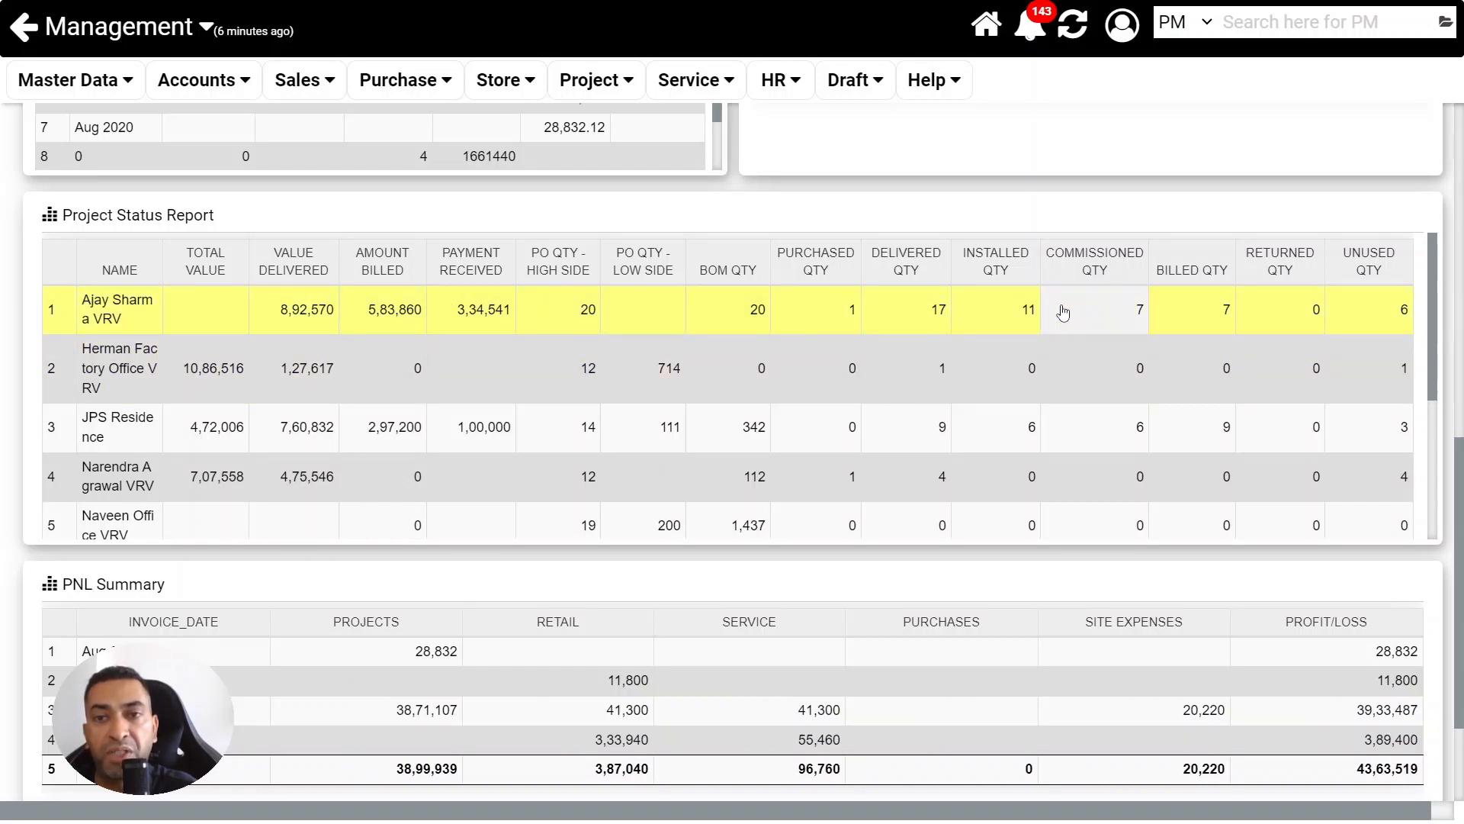
scroll(1462, 398, "down", 1)
scroll(1462, 525, "down", 2)
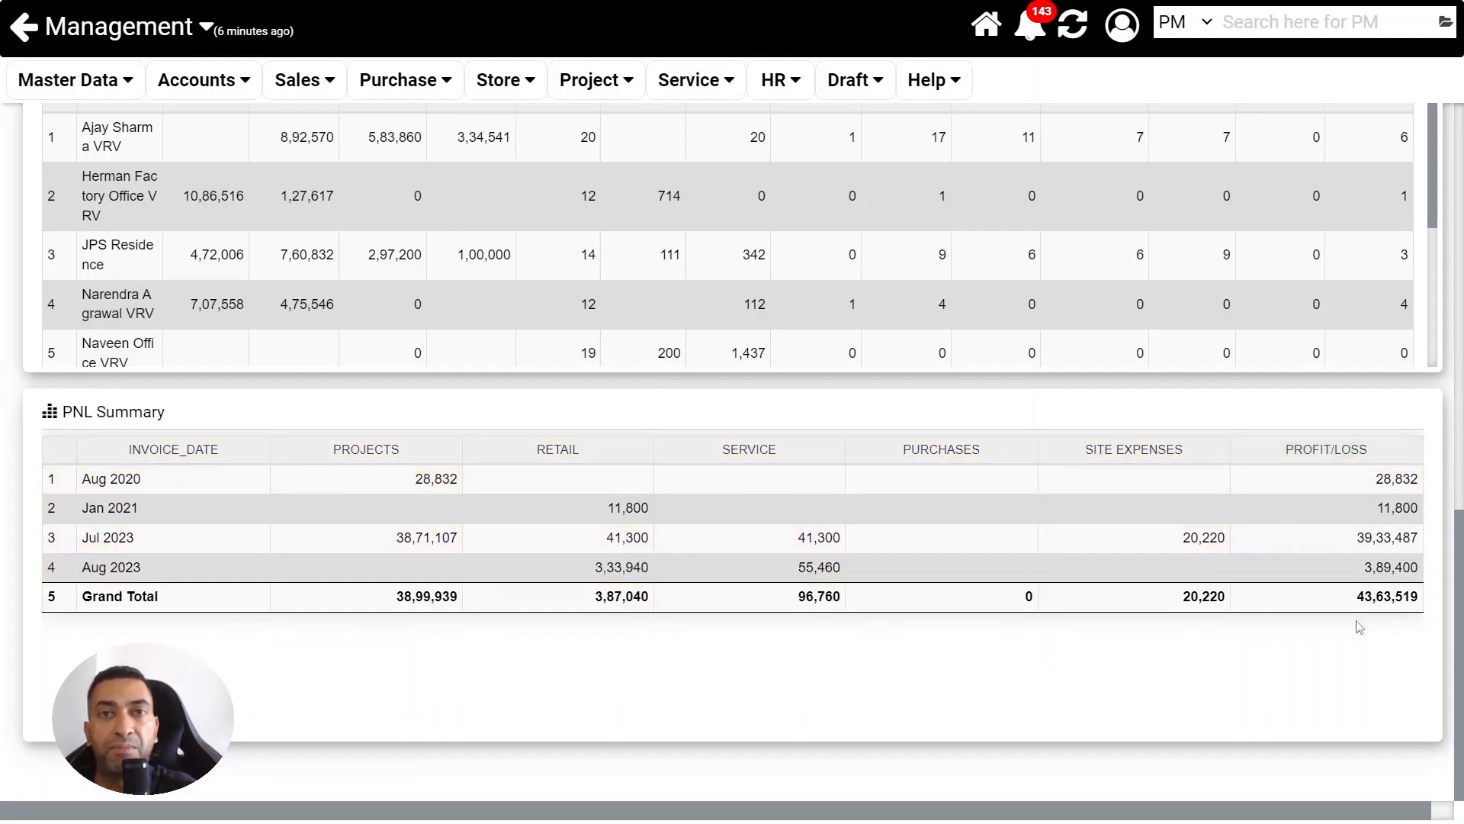
scroll(1359, 627, "up", 15)
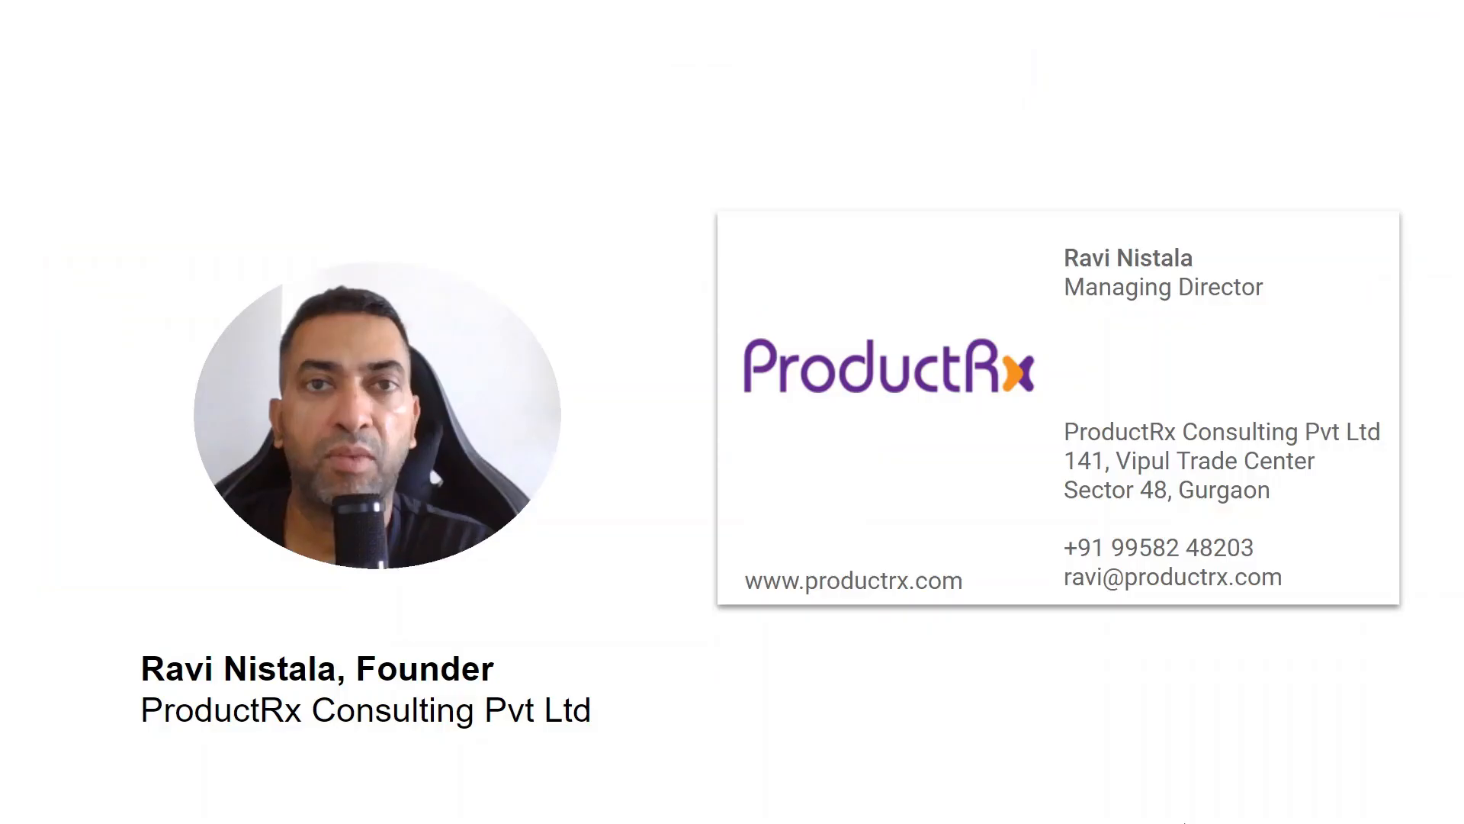